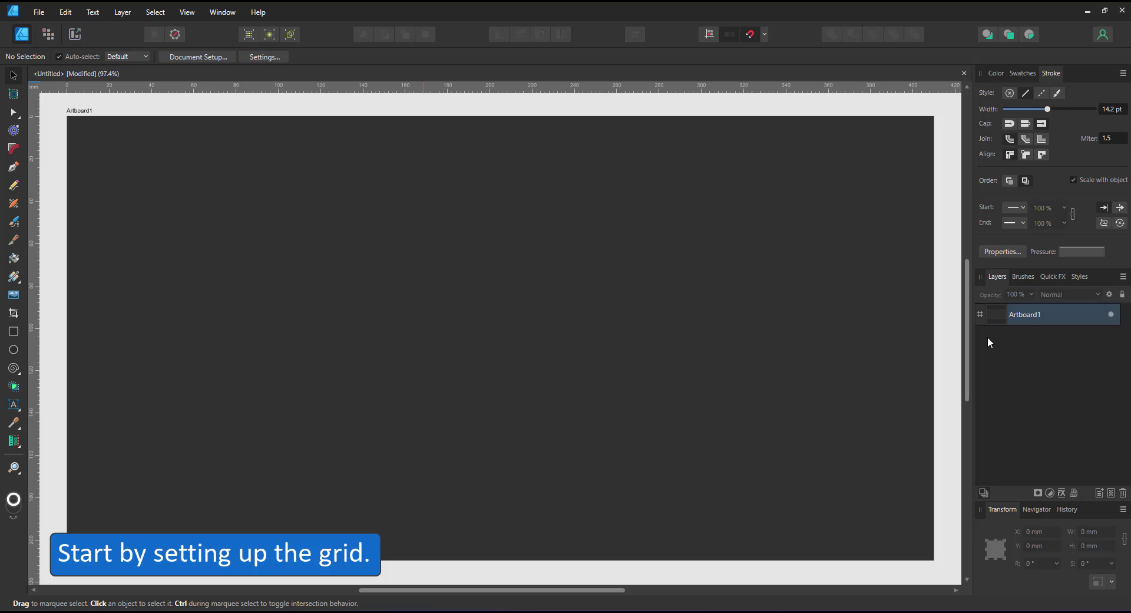
# Set up the document grid with the 1cm Square preset and make the grid visible
pyautogui.click(188, 11)
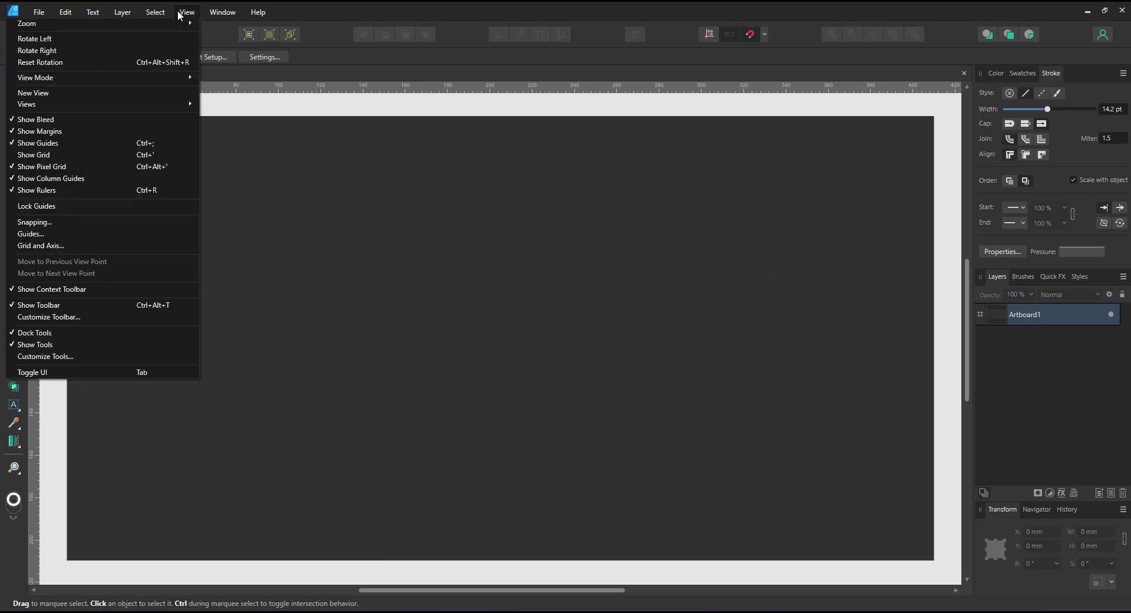
pyautogui.click(164, 255)
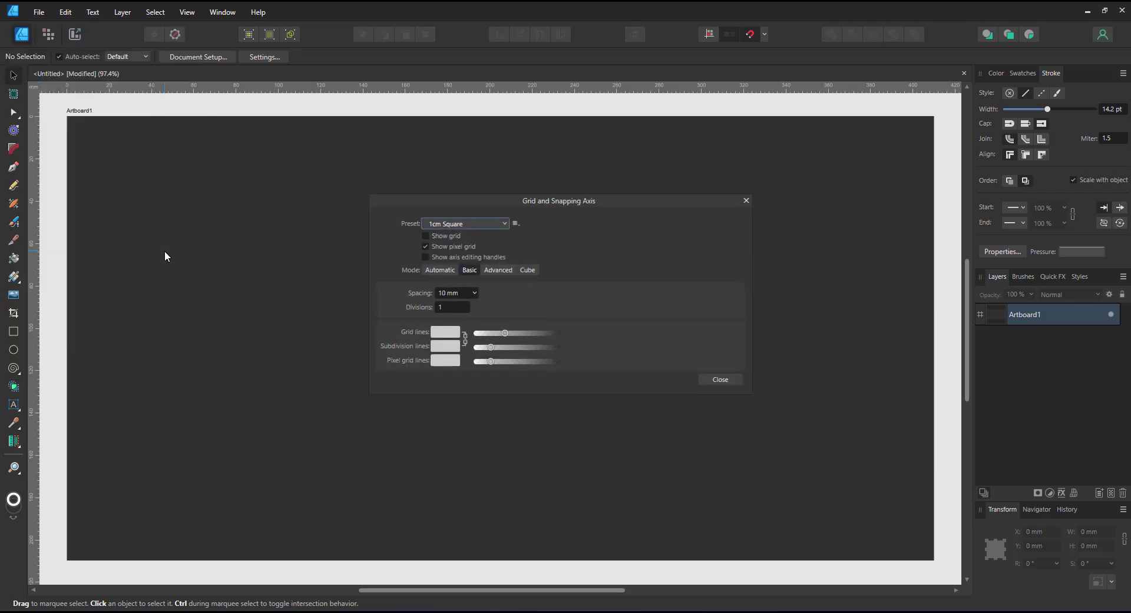
pyautogui.click(506, 225)
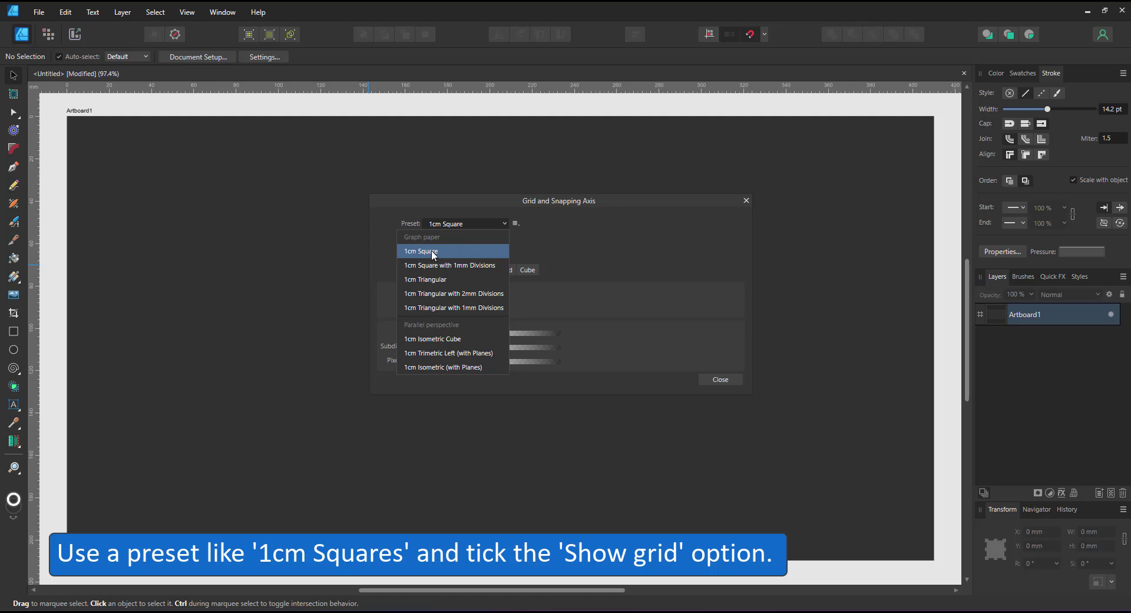
pyautogui.click(433, 254)
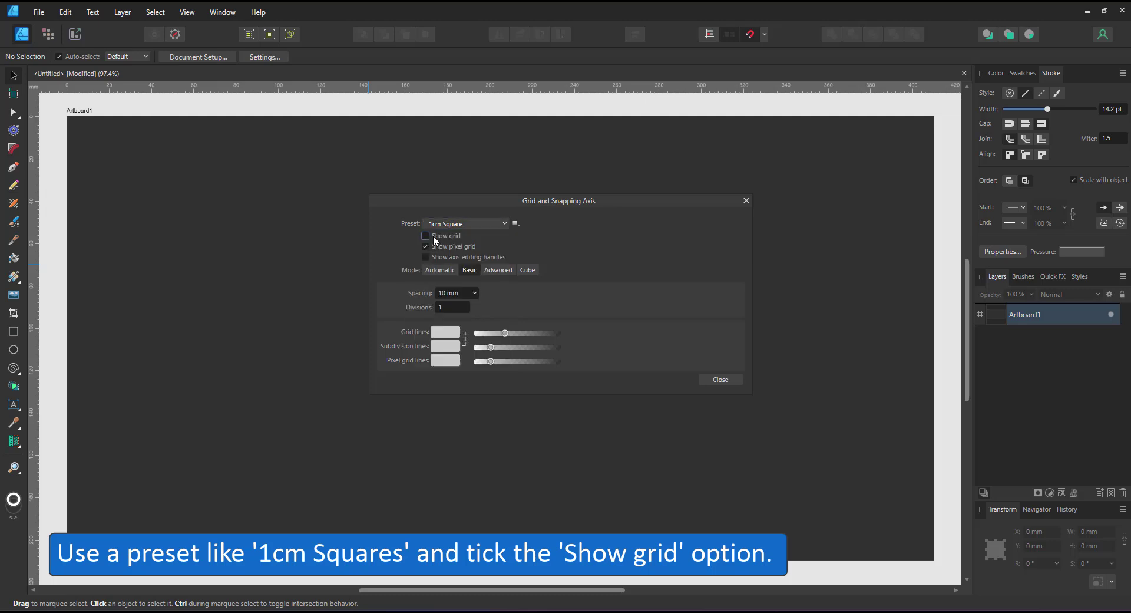
pyautogui.click(434, 236)
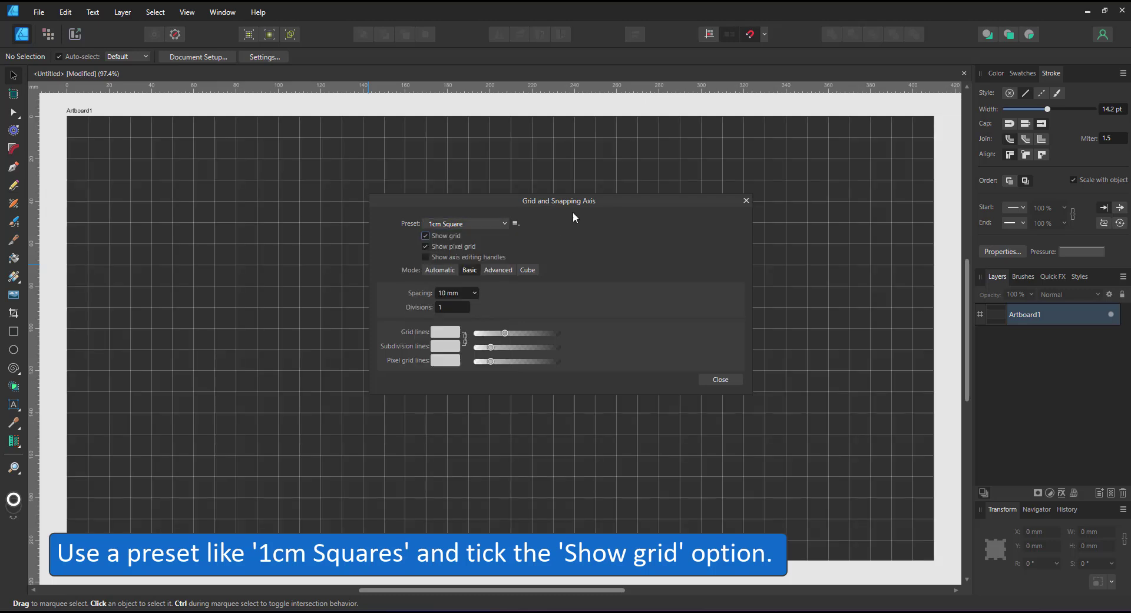
pyautogui.click(721, 380)
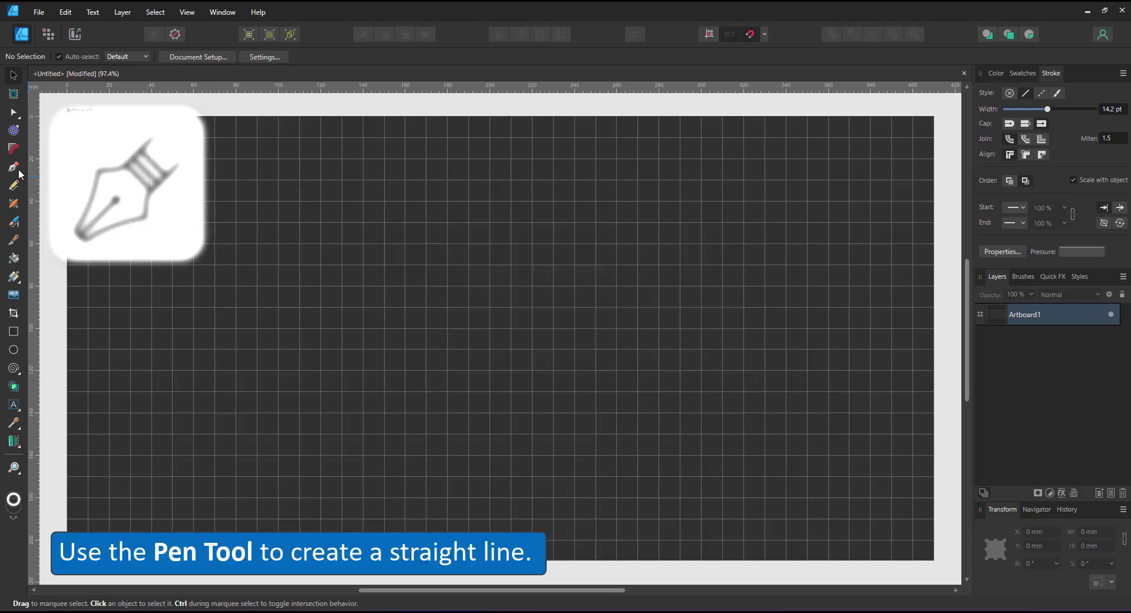
# Draw a straight horizontal line with the Pen Tool from 10 mm to 400 mm at Y 10 mm, with a 1 cm stroke width
pyautogui.press('p')
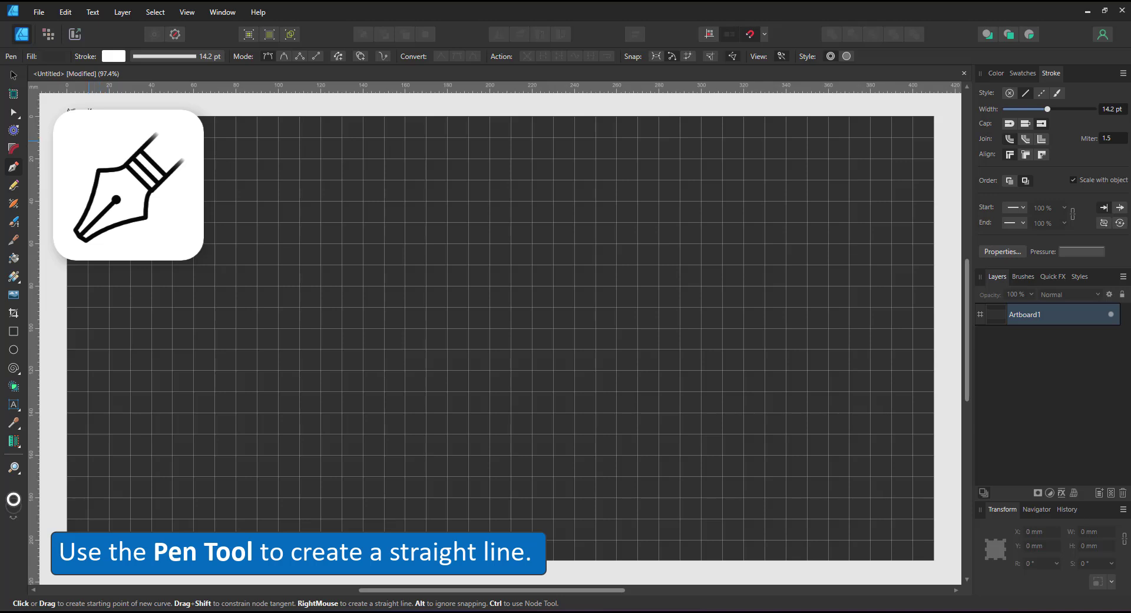
pyautogui.click(87, 137)
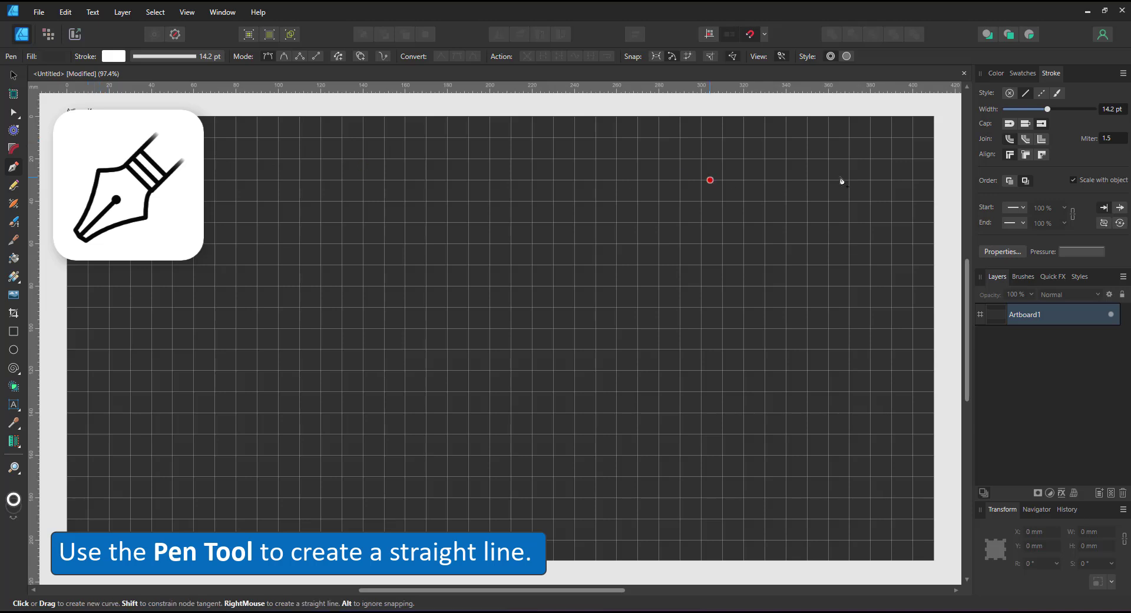
pyautogui.click(913, 137)
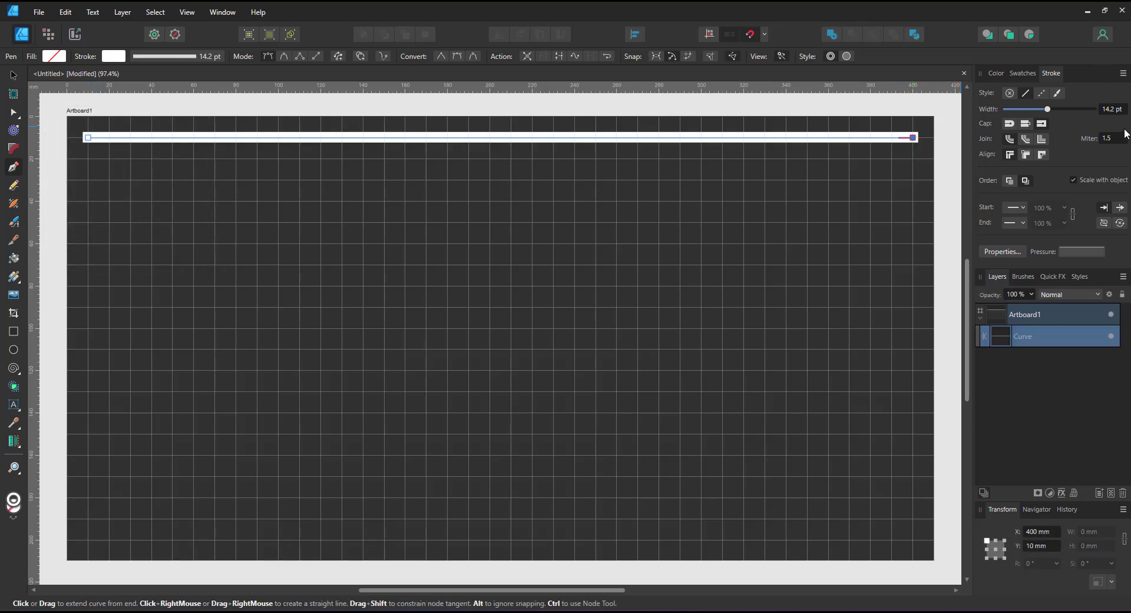
pyautogui.click(1112, 112)
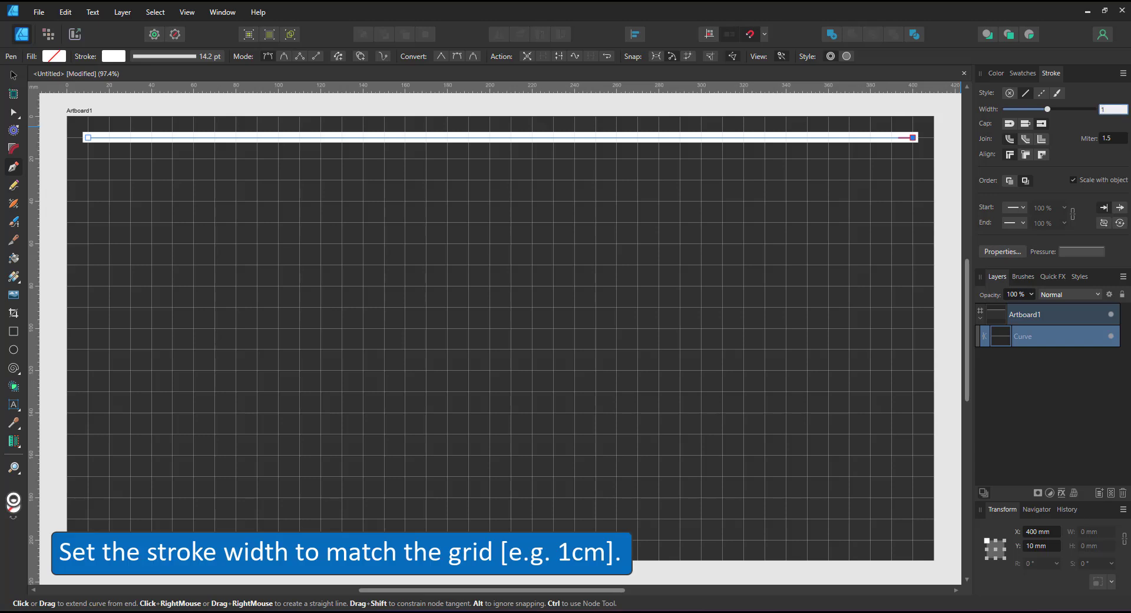
pyautogui.press('Return')
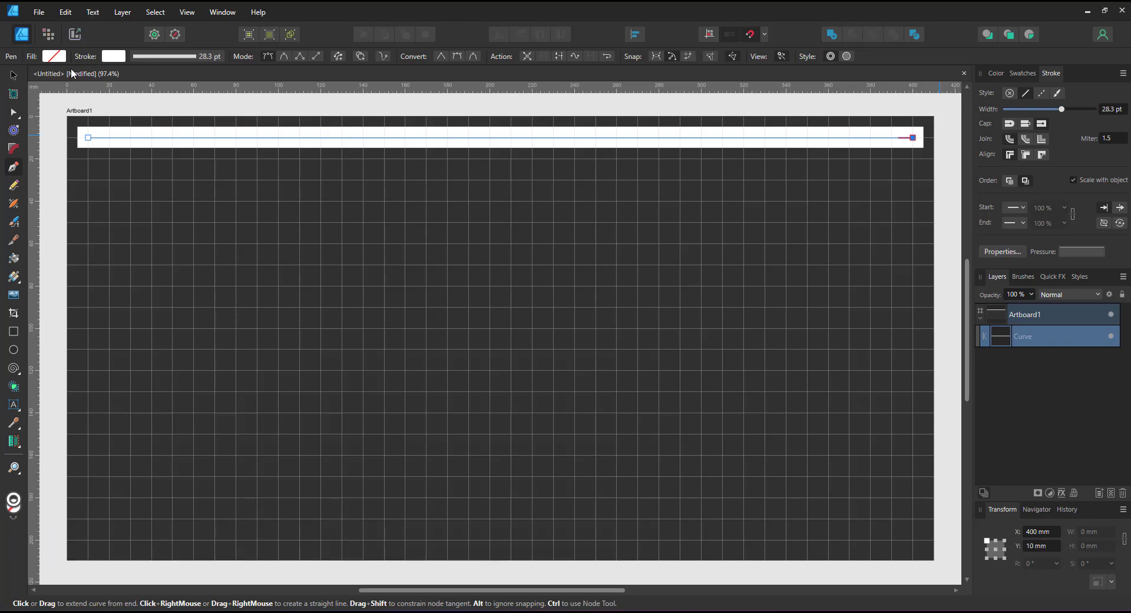
# Duplicate the horizontal line onto every second grid line, 20 mm apart, down to Y 190 mm
pyautogui.click(13, 74)
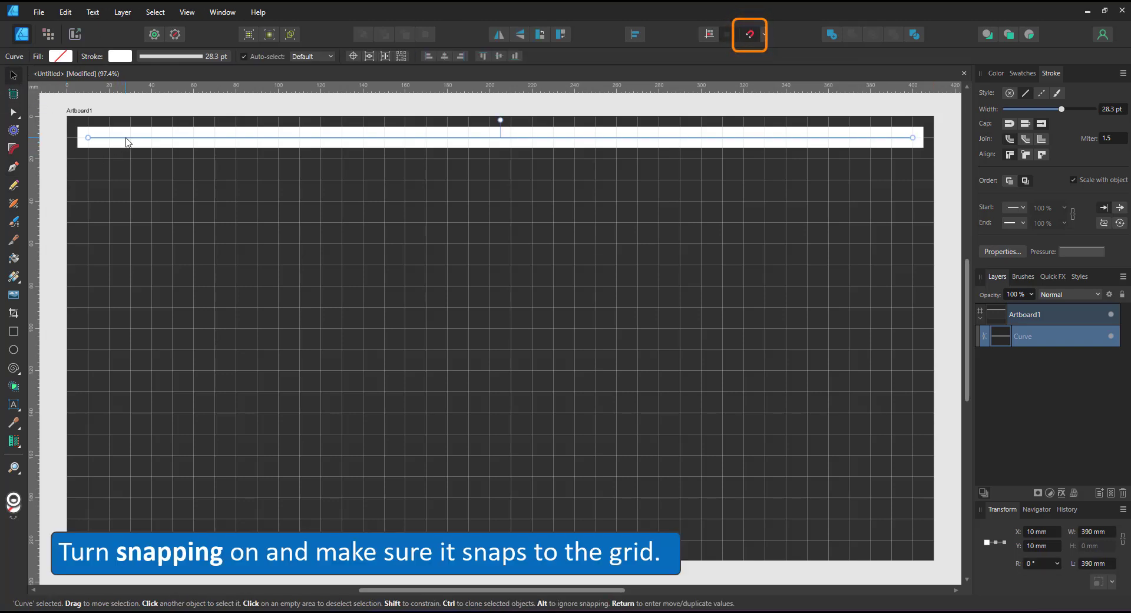
pyautogui.moveTo(124, 148); pyautogui.dragTo(127, 185)
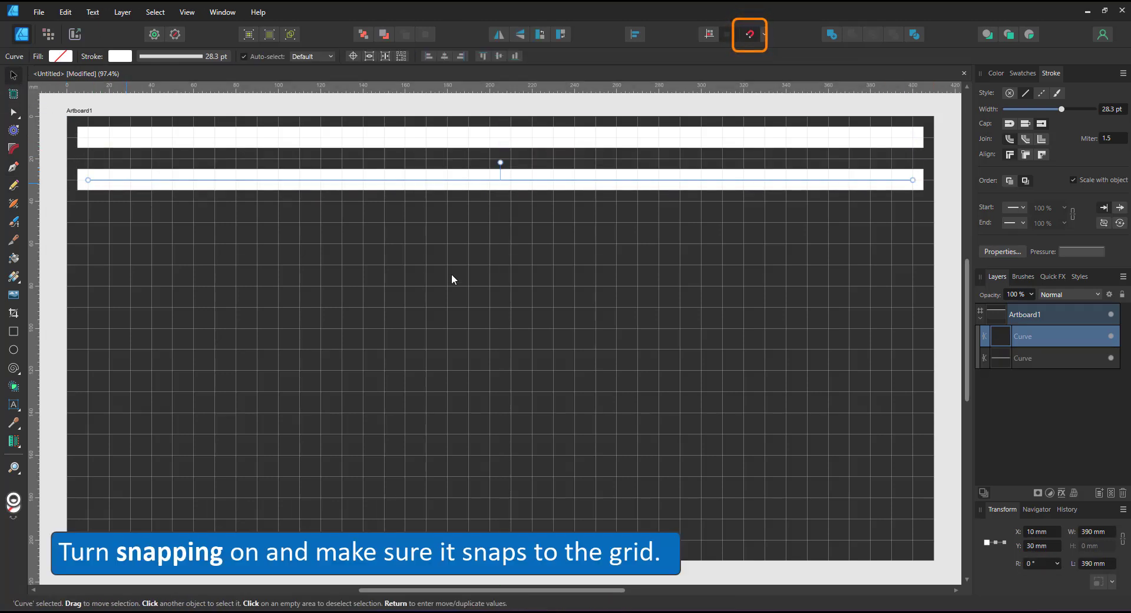
pyautogui.hotkey('ctrl', 'j')
pyautogui.hotkey('ctrl', 'j')
pyautogui.hotkey('ctrl', 'j')
pyautogui.hotkey('ctrl', 'j')
pyautogui.hotkey('ctrl', 'j')
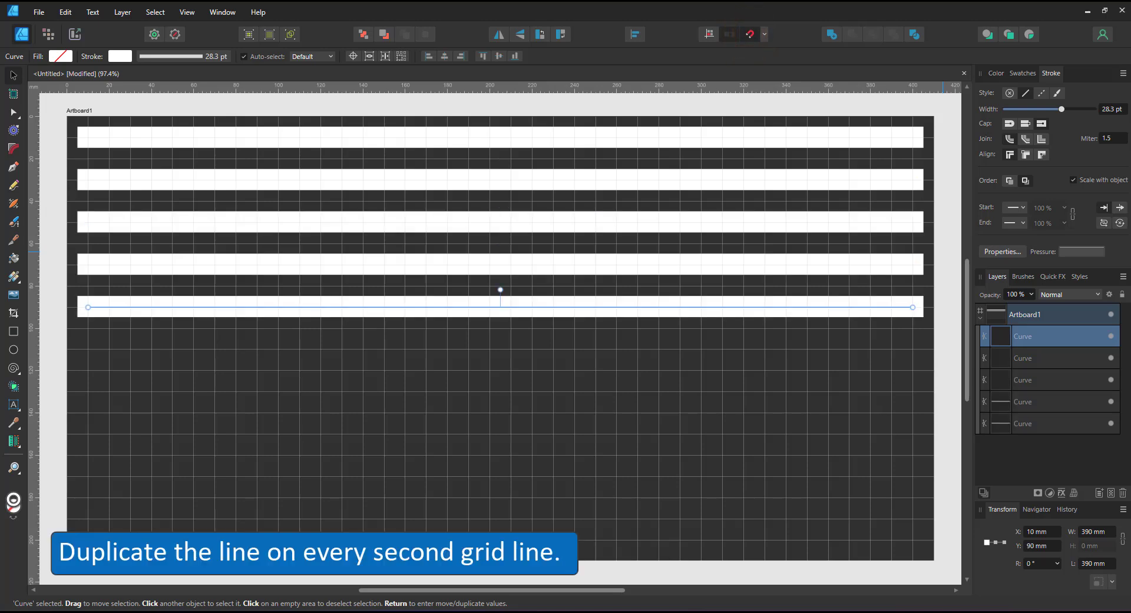
pyautogui.hotkey('ctrl', 'j')
pyautogui.hotkey('ctrl', 'j')
pyautogui.hotkey('ctrl', 'j')
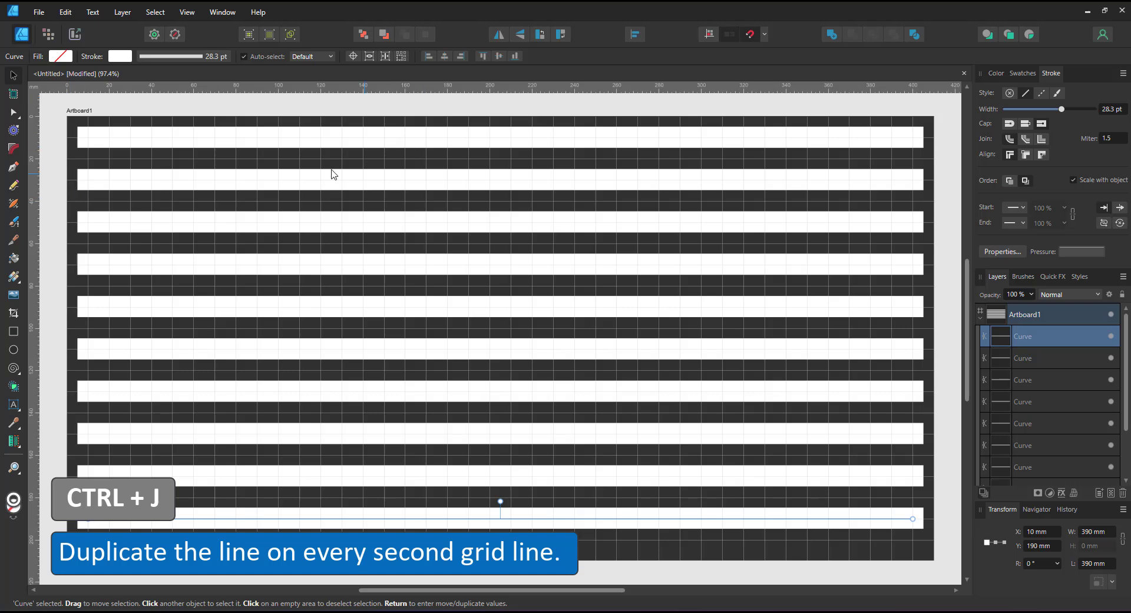
# Duplicate the topmost line and move its right end node to X 10 mm, Y 190 mm to form a vertical line
pyautogui.click(323, 141)
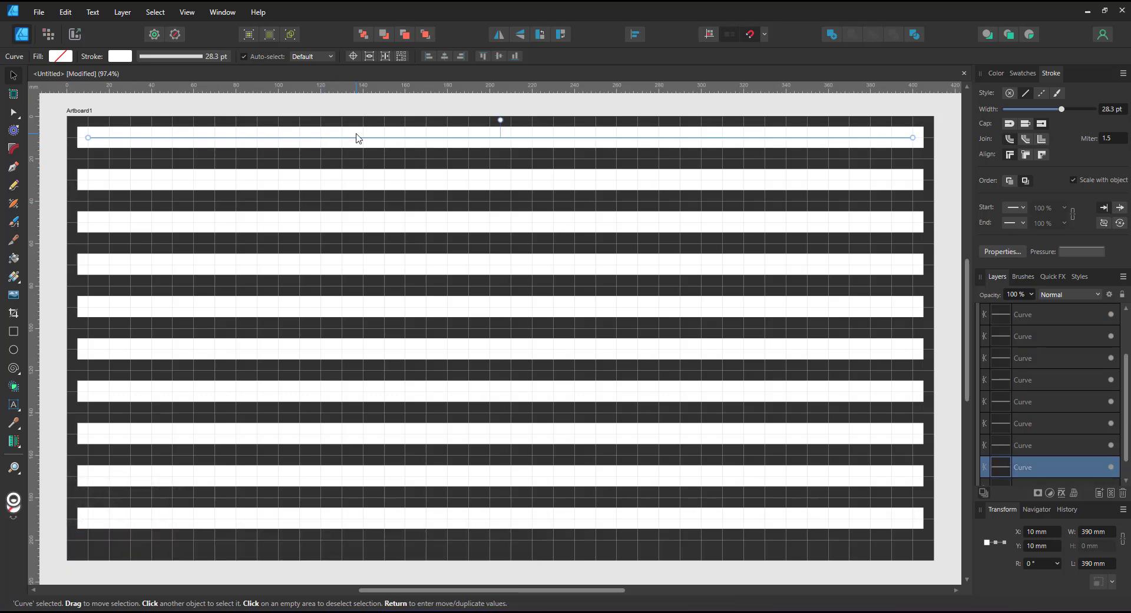
pyautogui.hotkey('ctrl', 'j')
pyautogui.press('a')
pyautogui.moveTo(912, 137); pyautogui.dragTo(88, 519)
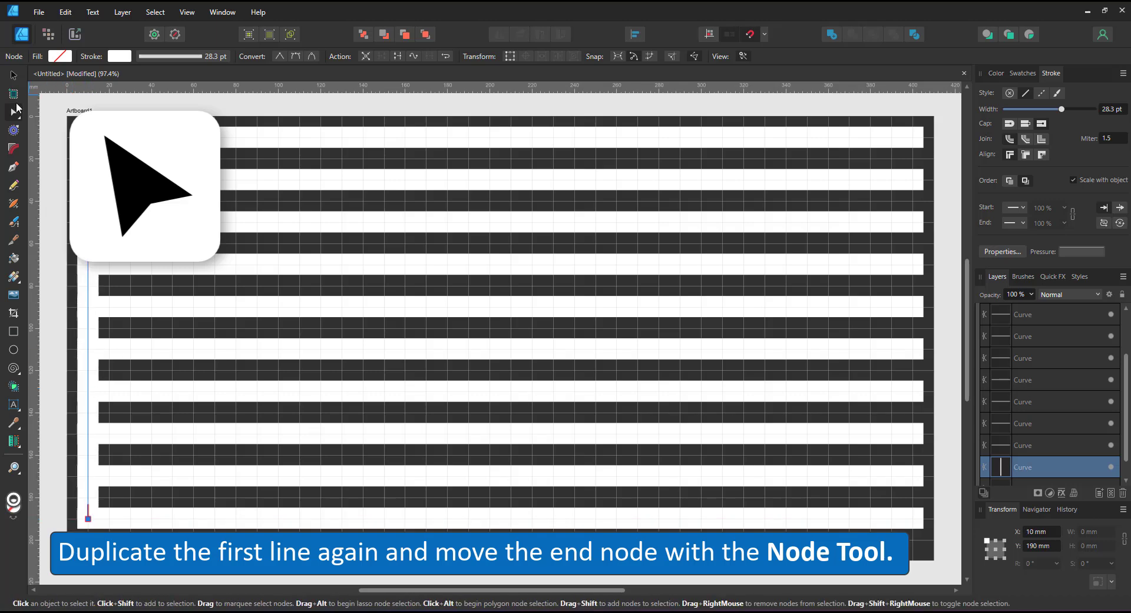
# Place a duplicate of the vertical line 20 mm to its right, at X 30 mm
pyautogui.hotkey('ctrl', 'j')
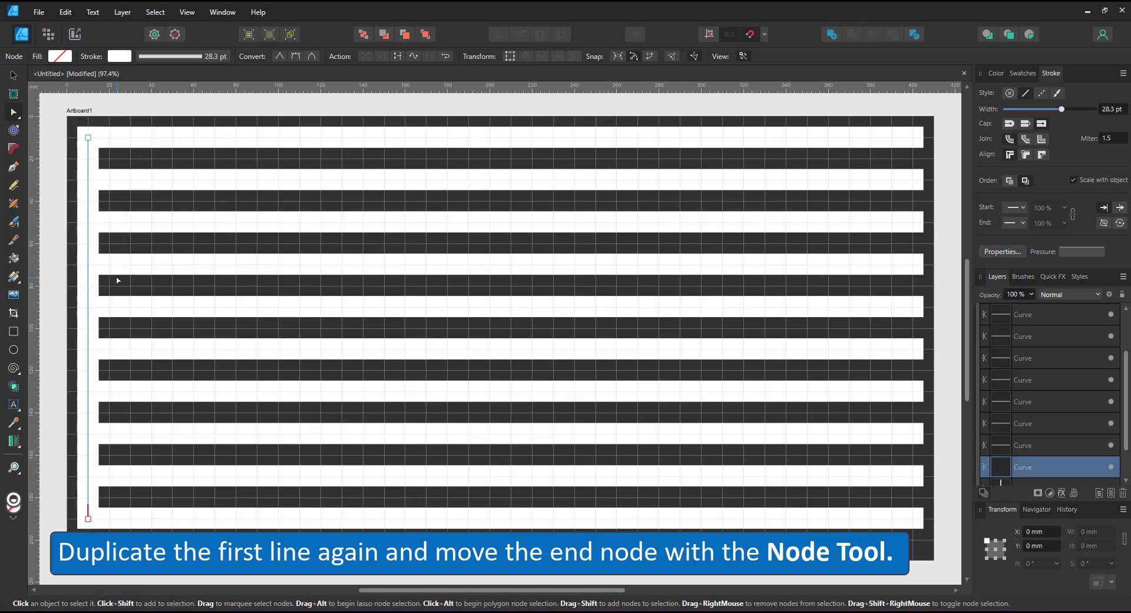
pyautogui.press('v')
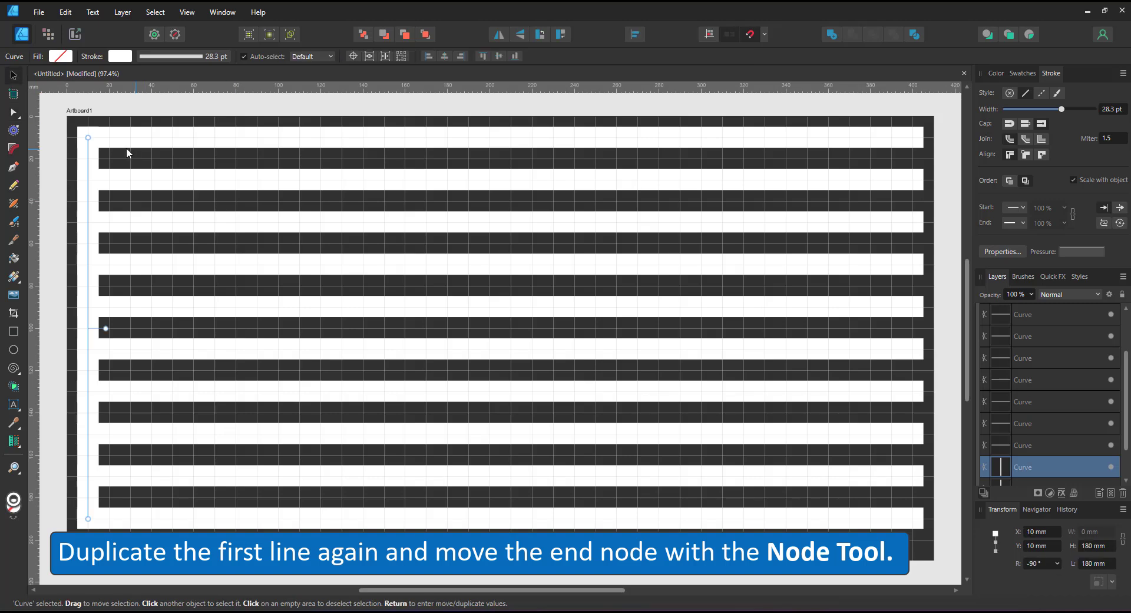
pyautogui.hotkey('ctrl', 'j')
pyautogui.moveTo(88, 159); pyautogui.dragTo(128, 160)
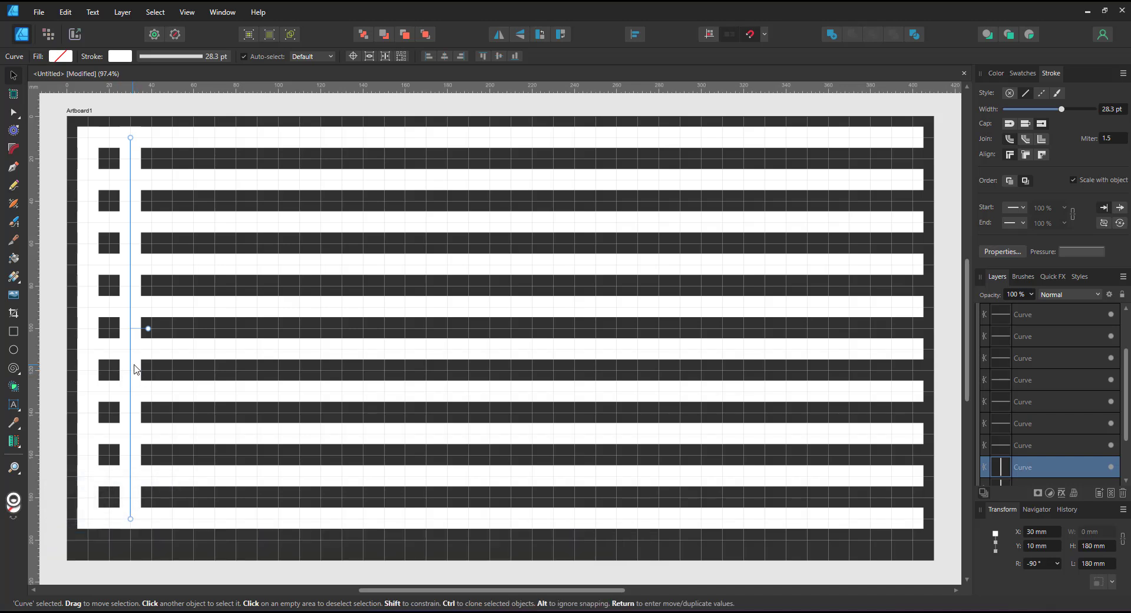
# Repeat the vertical line's offset duplication on every second grid line across the artboard up to X 410 mm
pyautogui.hotkey('ctrl', 'j')
pyautogui.hotkey('ctrl', 'j')
pyautogui.hotkey('ctrl', 'j')
pyautogui.hotkey('ctrl', 'j')
pyautogui.hotkey('ctrl', 'j')
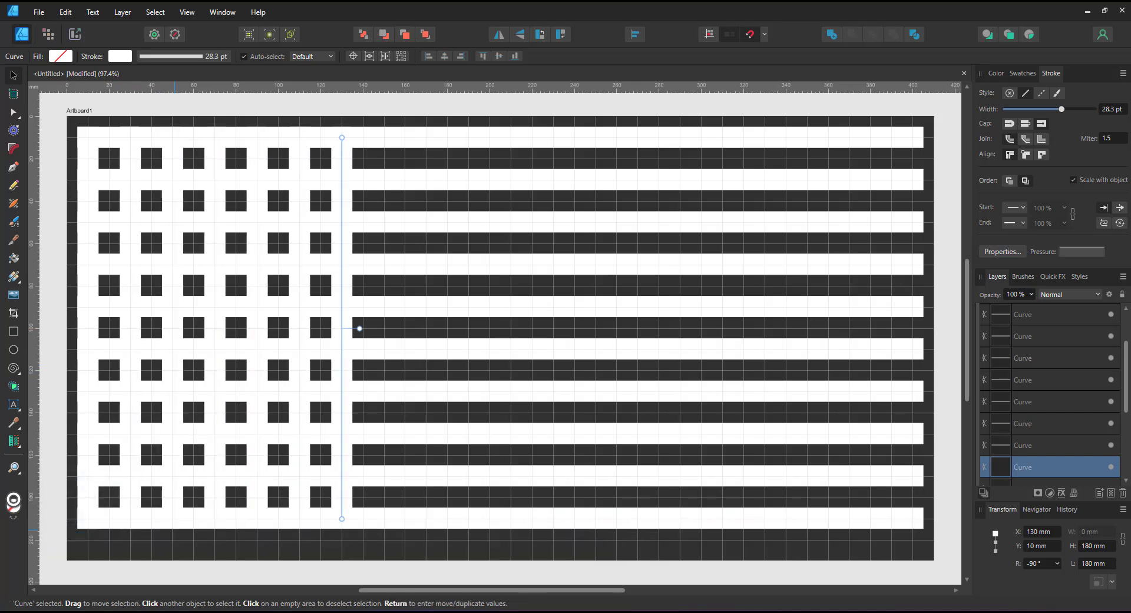
pyautogui.hotkey('ctrl', 'j')
pyautogui.hotkey('ctrl', 'j')
pyautogui.hotkey('ctrl', 'j')
pyautogui.hotkey('ctrl', 'j')
pyautogui.hotkey('ctrl', 'j')
pyautogui.hotkey('ctrl', 'j')
pyautogui.hotkey('ctrl', 'j')
pyautogui.hotkey('ctrl', 'j')
pyautogui.hotkey('ctrl', 'j')
pyautogui.hotkey('ctrl', 'j')
pyautogui.hotkey('ctrl', 'j')
pyautogui.hotkey('ctrl', 'j')
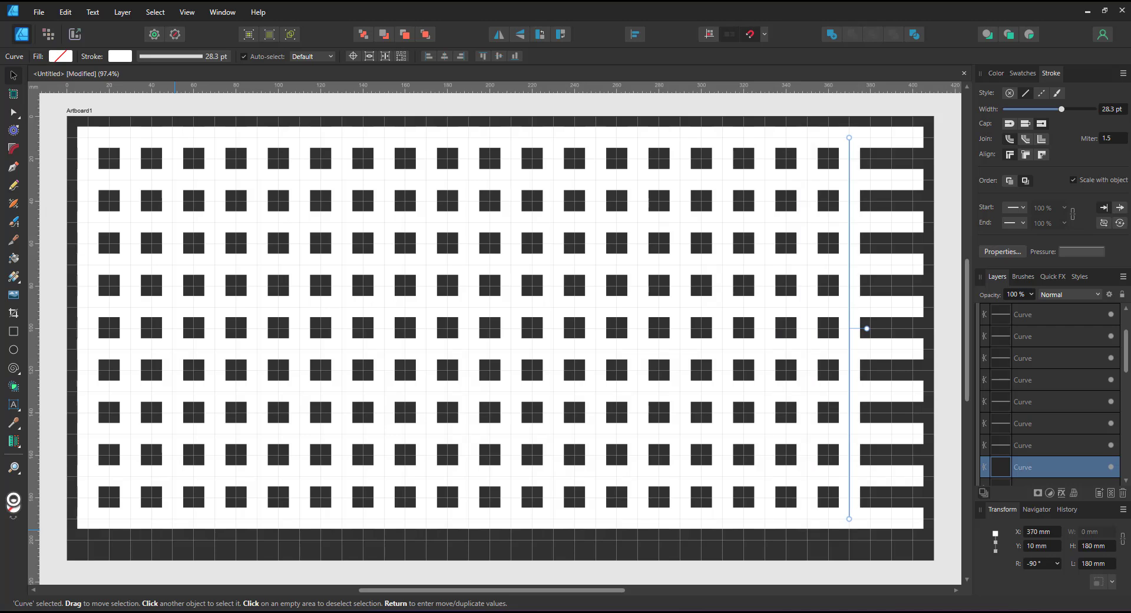
pyautogui.hotkey('ctrl', 'j')
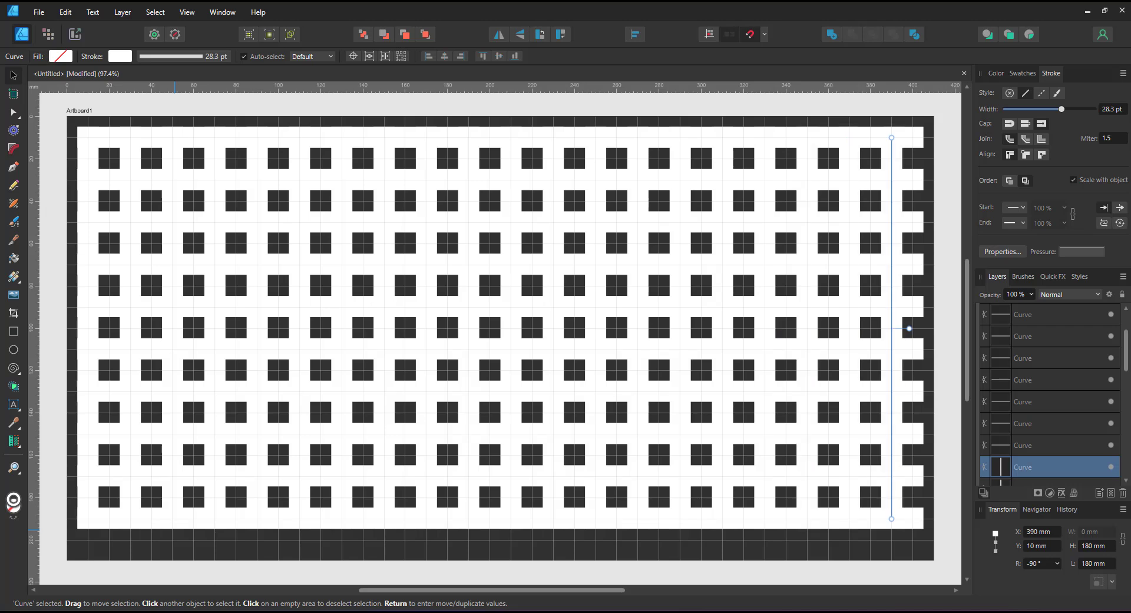
pyautogui.hotkey('ctrl', 'j')
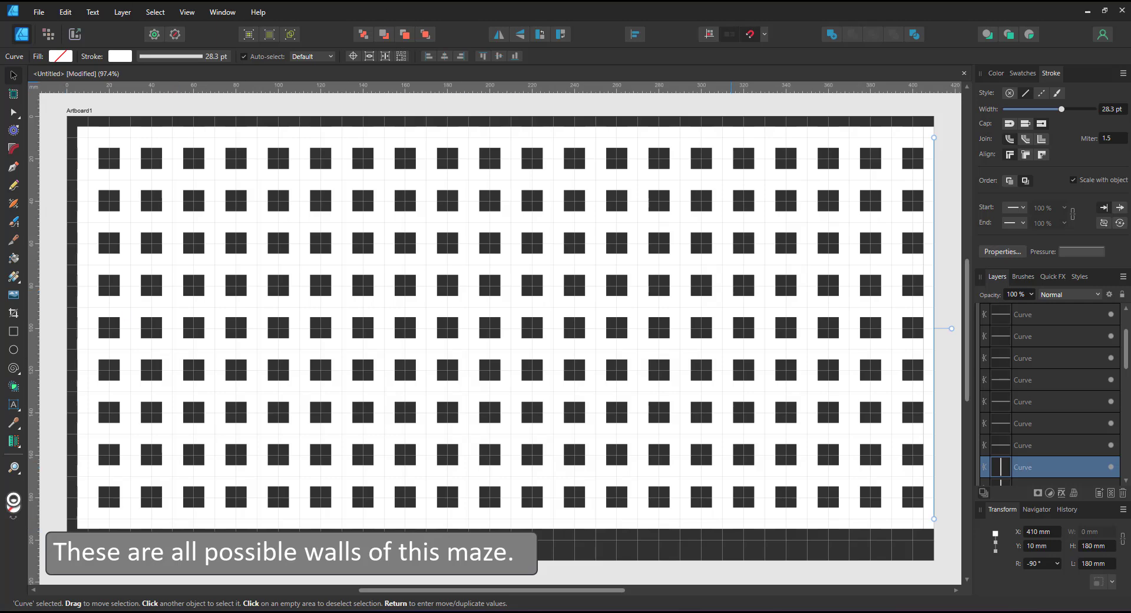
# Resize Artboard1 to 420 mm wide and 200 mm high for an even border around the lines
pyautogui.scroll(5, 1104, 370)
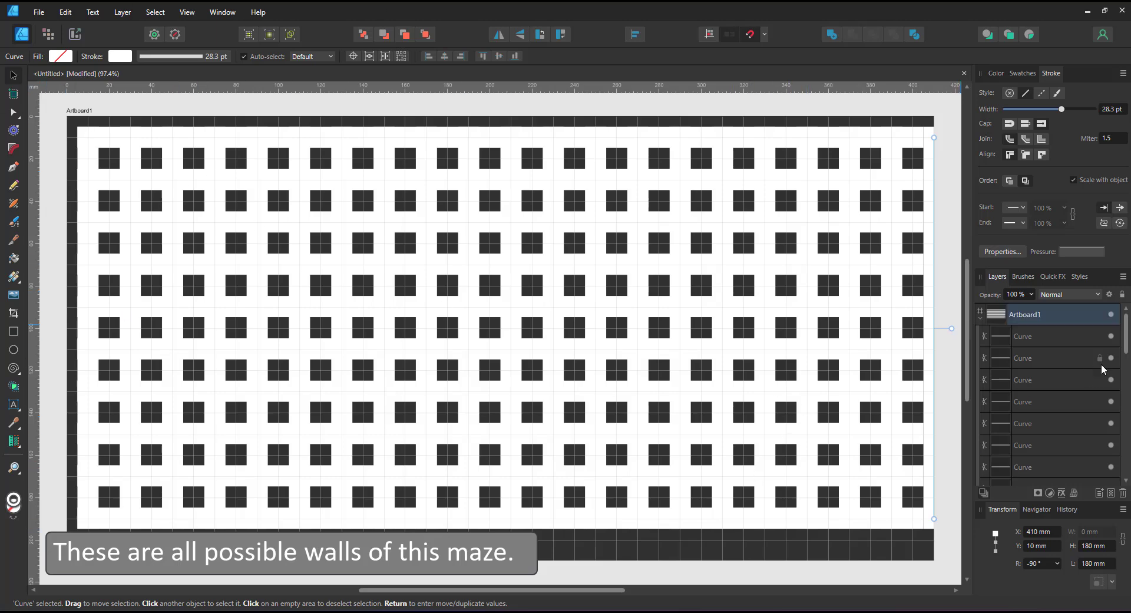
pyautogui.click(1028, 314)
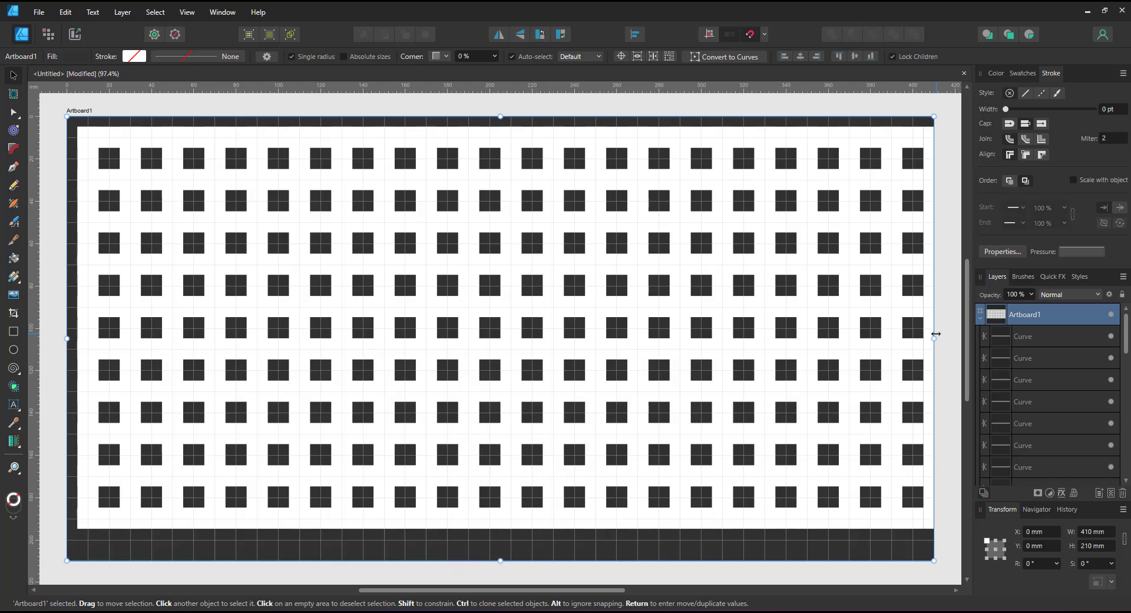
pyautogui.moveTo(933, 339)
pyautogui.mouseDown()
pyautogui.moveTo(956, 331)
pyautogui.moveTo(917, 333)
pyautogui.moveTo(936, 339)
pyautogui.mouseUp()
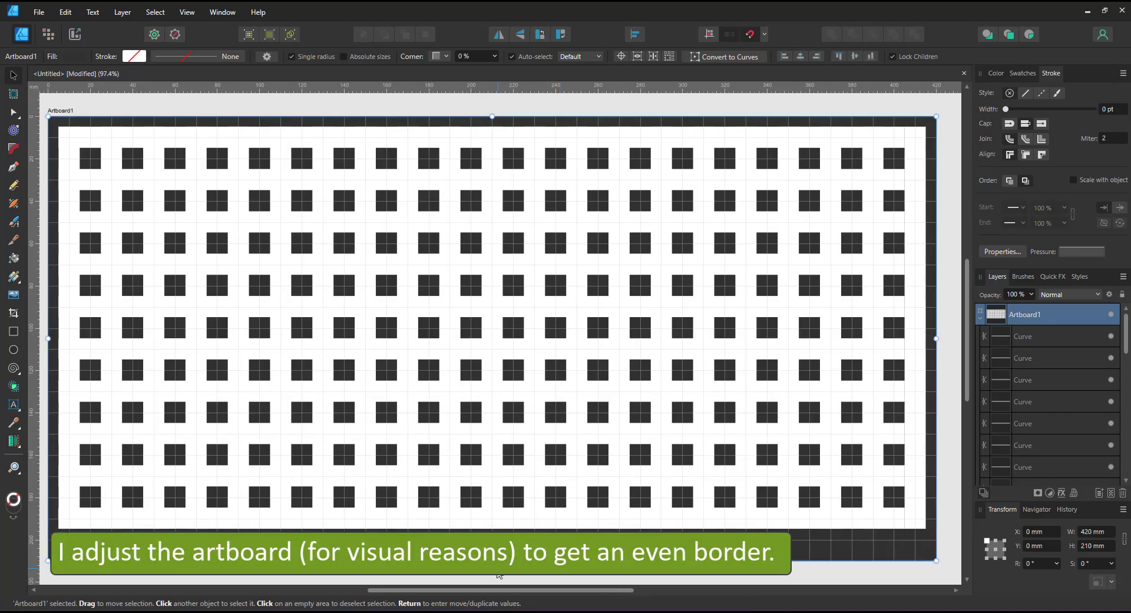
pyautogui.moveTo(492, 560); pyautogui.dragTo(492, 539)
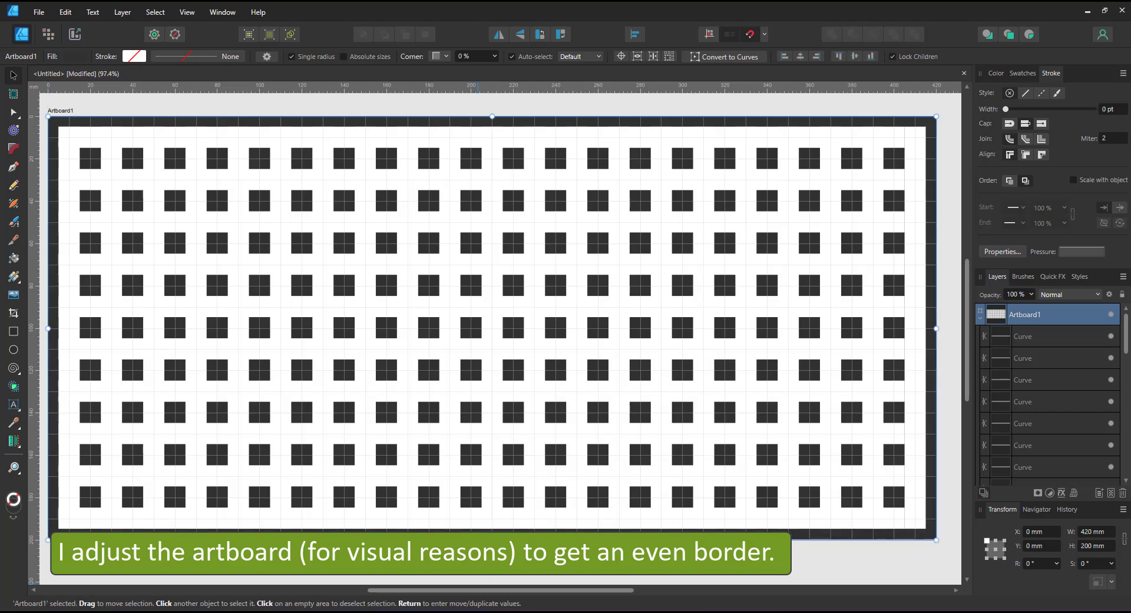
pyautogui.click(488, 574)
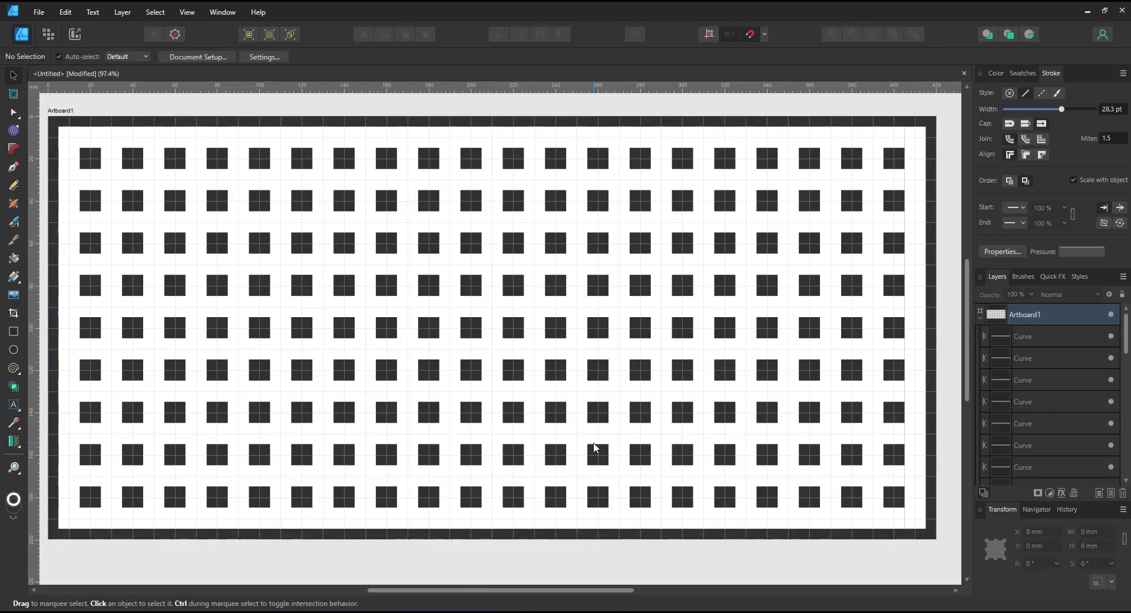
# Cut all the lines from the artboard and add two new layers inside Artboard1
pyautogui.hotkey('ctrl', '0')
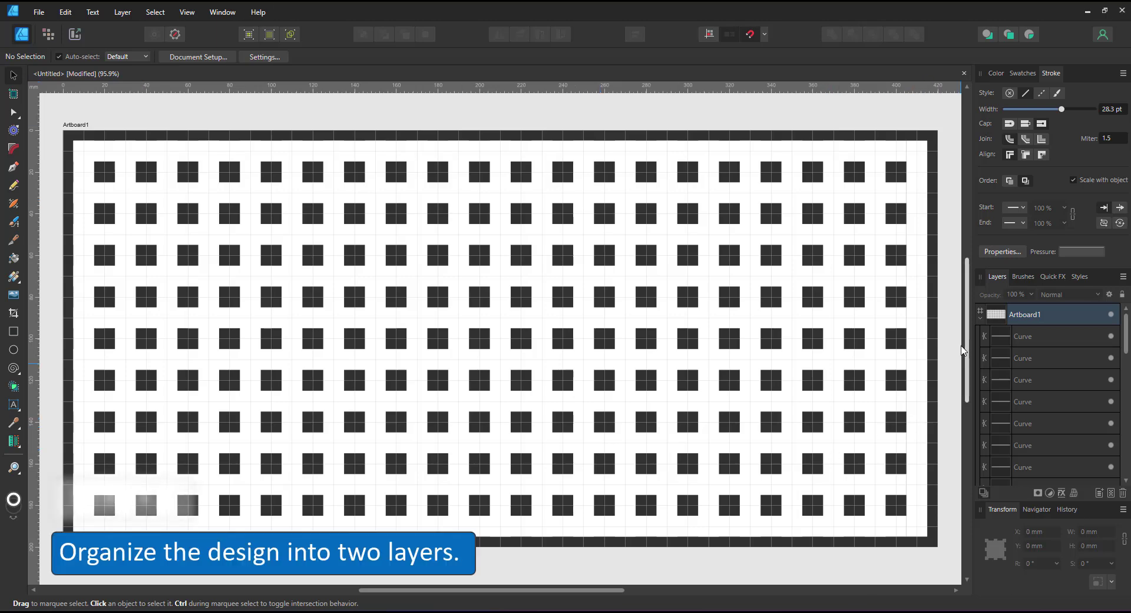
pyautogui.hotkey('ctrl', 'a')
pyautogui.hotkey('ctrl', 'x')
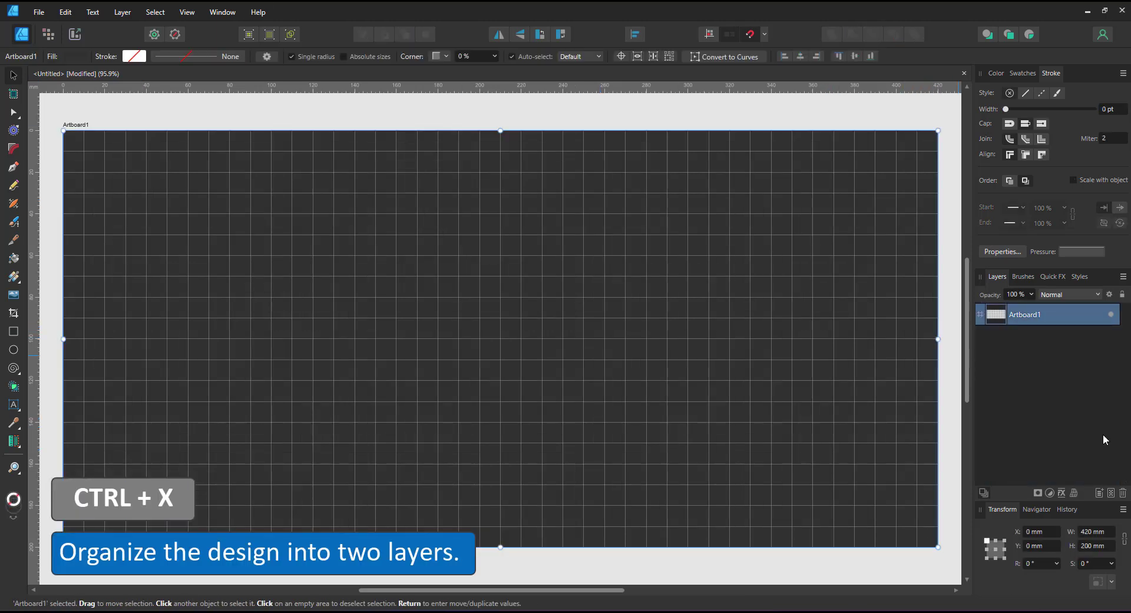
pyautogui.click(1099, 493)
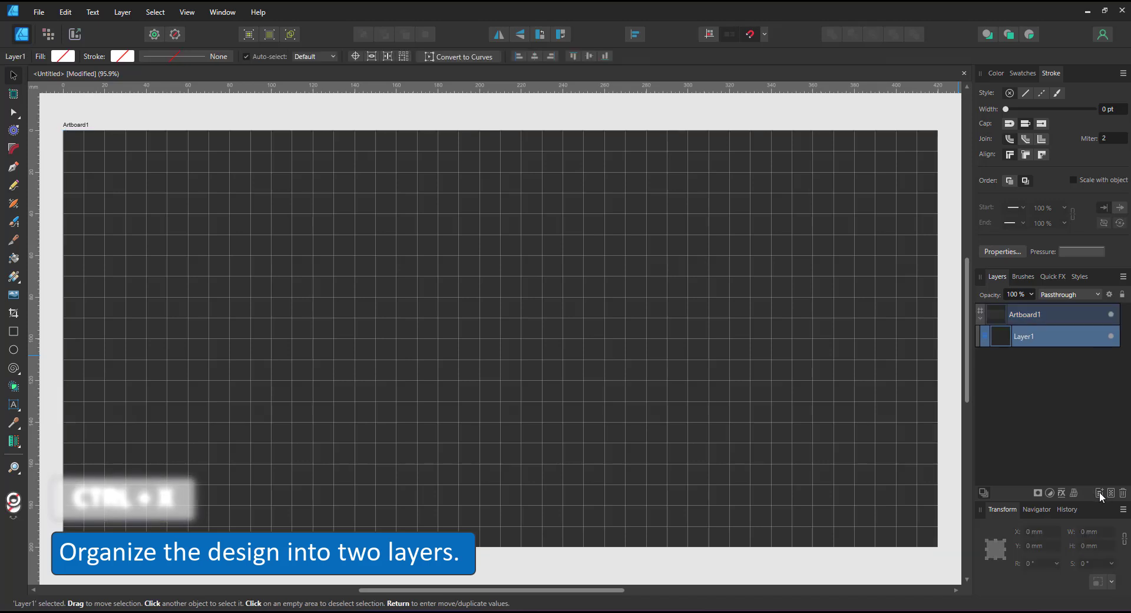
pyautogui.click(1099, 493)
# Name the upper layer "space" and the lower one "walls", and paste the cut lines into the walls layer
pyautogui.doubleClick(1033, 337)
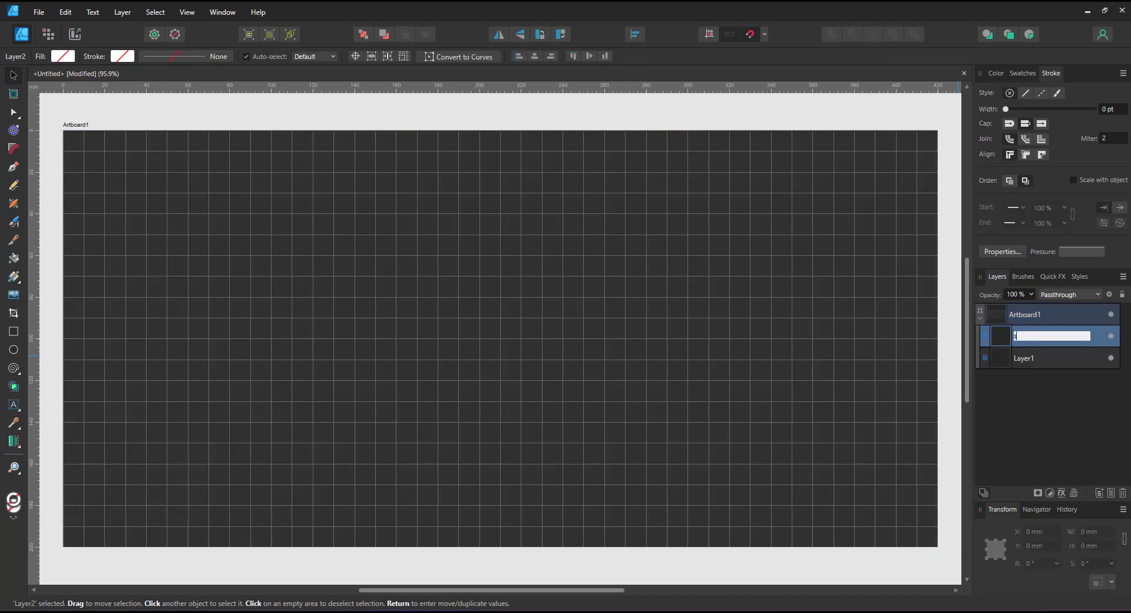
pyautogui.press('Tab')
pyautogui.write('walls')
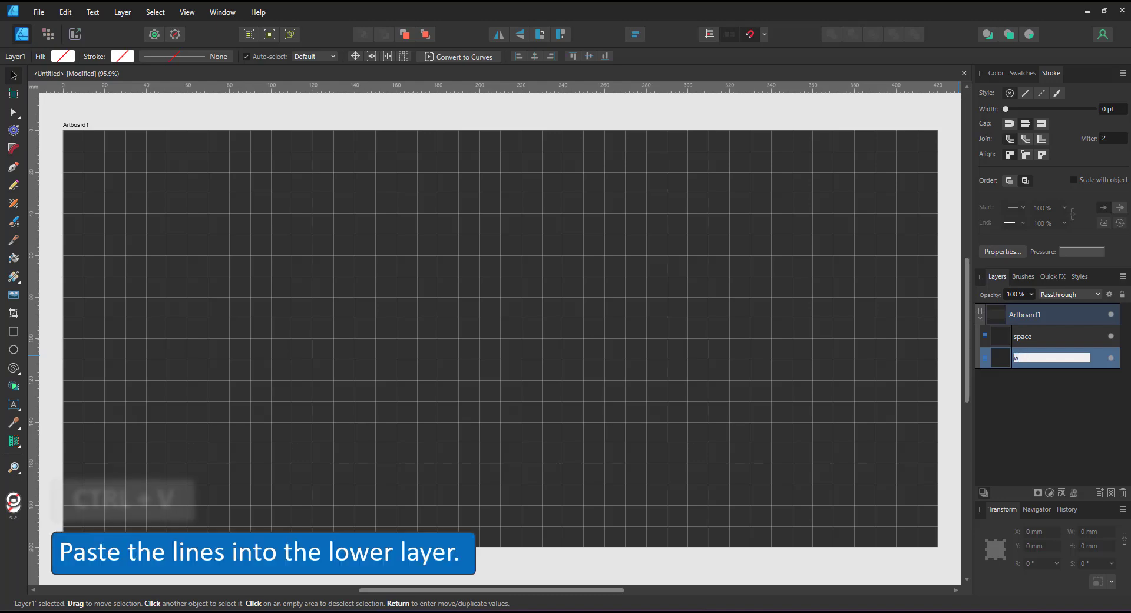
pyautogui.press('Return')
pyautogui.hotkey('ctrl', 'v')
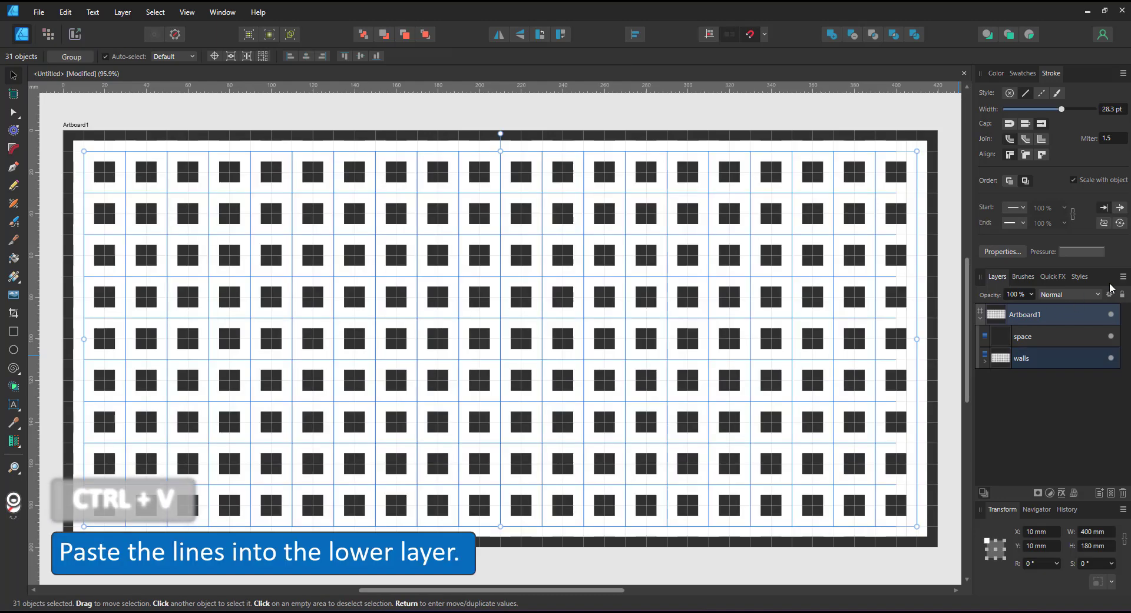
# Set the space layer's blend mode to Erase
pyautogui.click(1108, 316)
pyautogui.click(1048, 335)
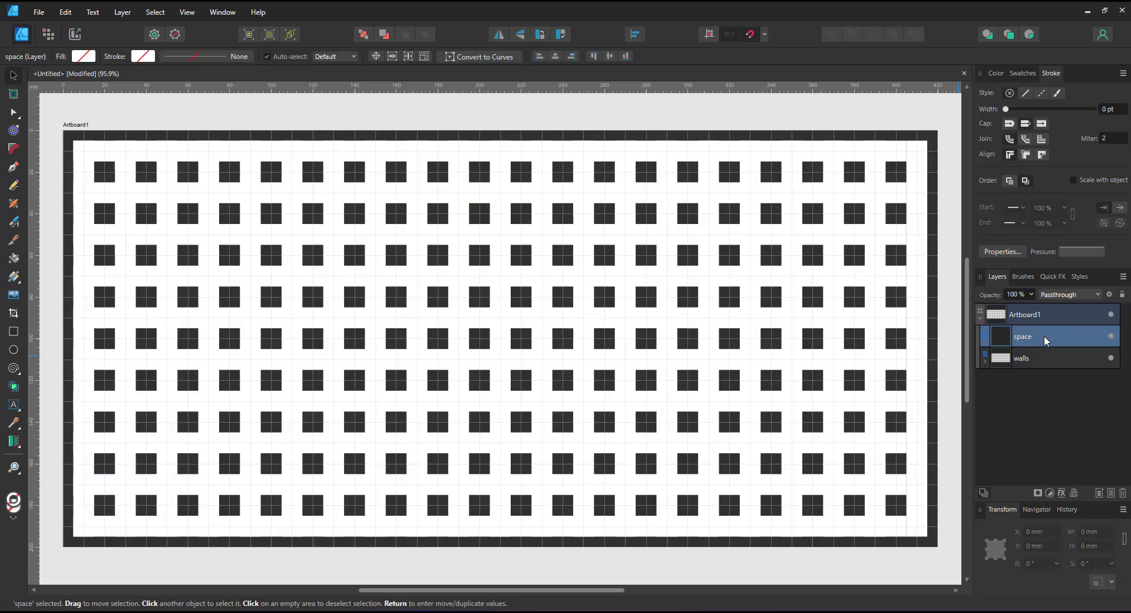
pyautogui.click(1067, 294)
pyautogui.moveTo(1097, 397); pyautogui.dragTo(1082, 517)
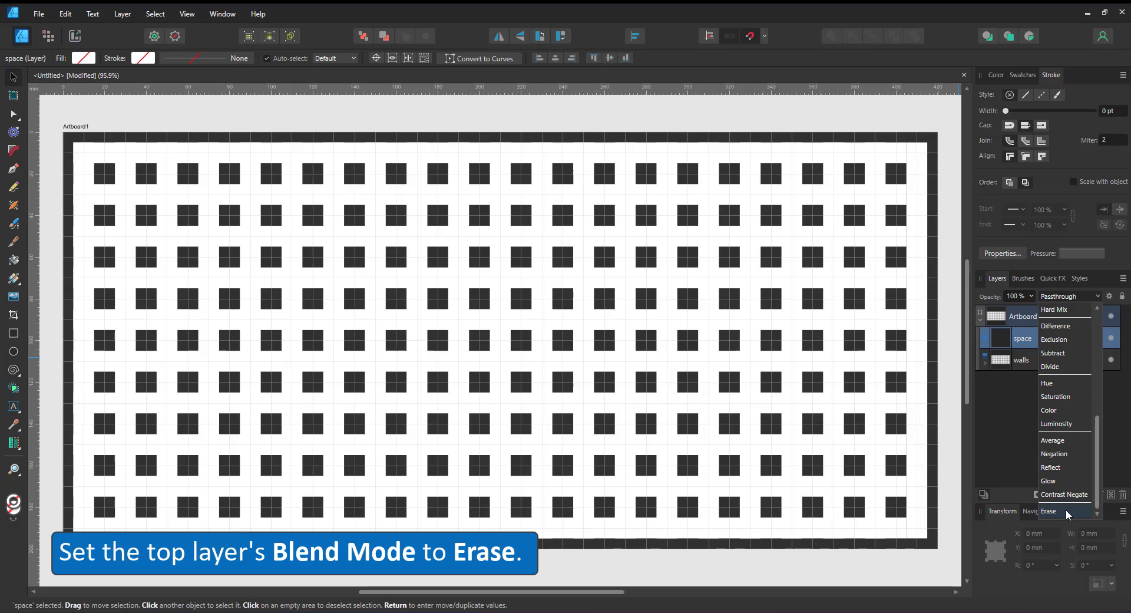
pyautogui.click(1065, 510)
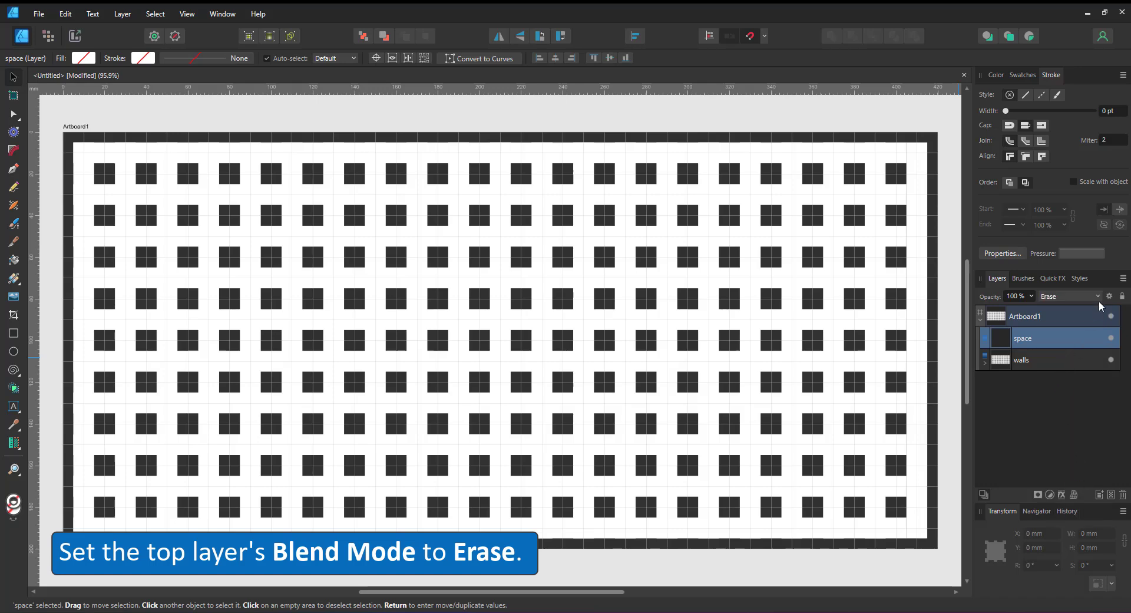
# Lock the walls layer and make the space layer active
pyautogui.click(1049, 359)
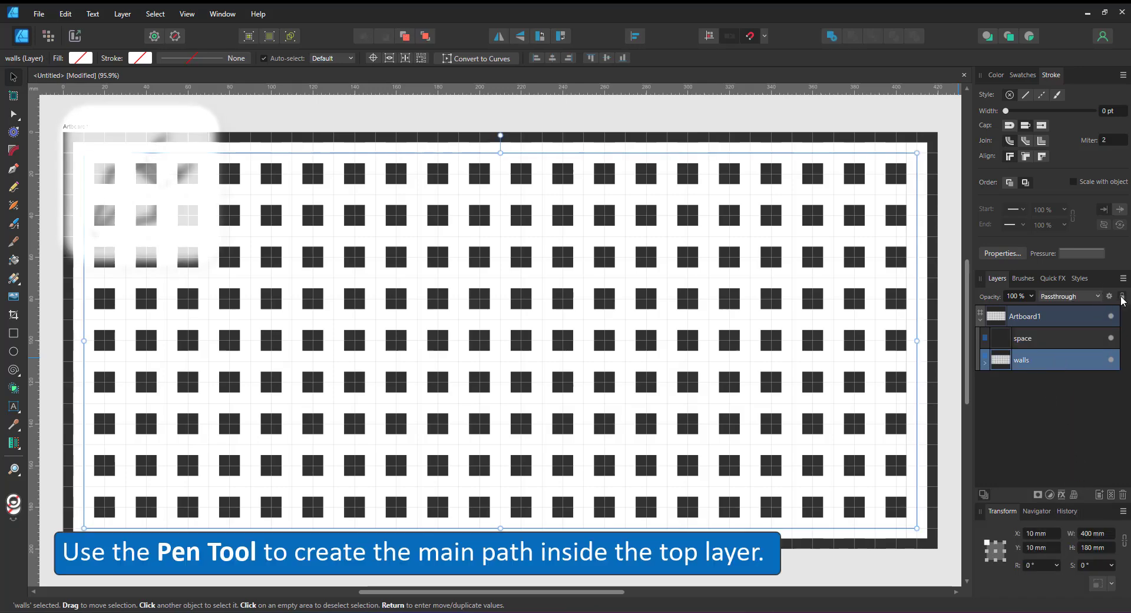
pyautogui.click(1123, 297)
pyautogui.click(1073, 338)
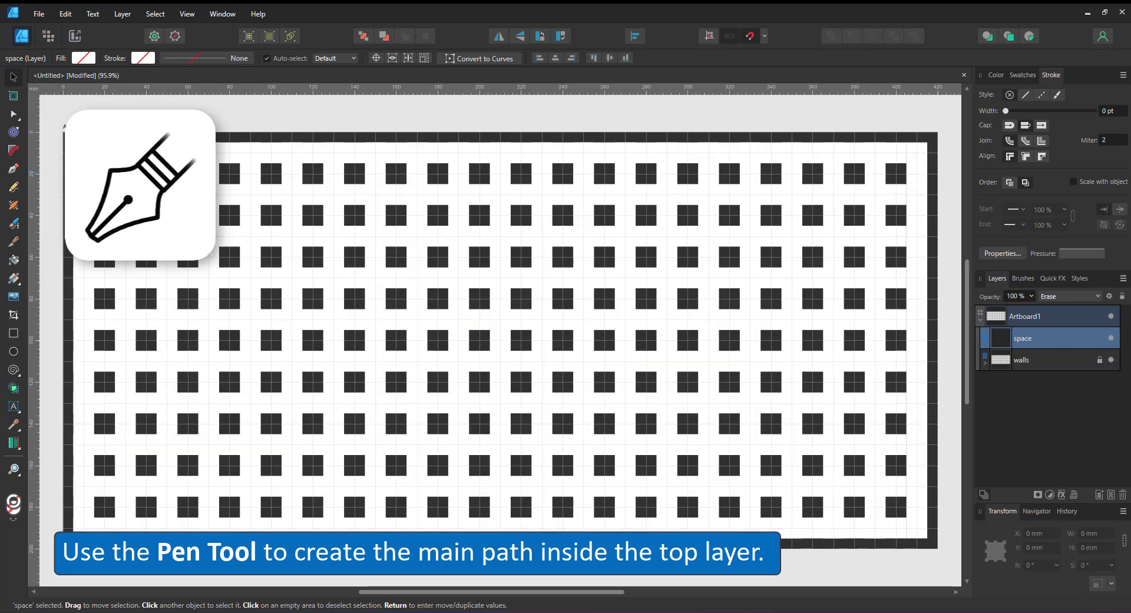
# Start the main Pen path in the space layer from (20, 10) through (20, 60), (40, 60) and (40, 80) to (80, 80) mm
pyautogui.click(13, 169)
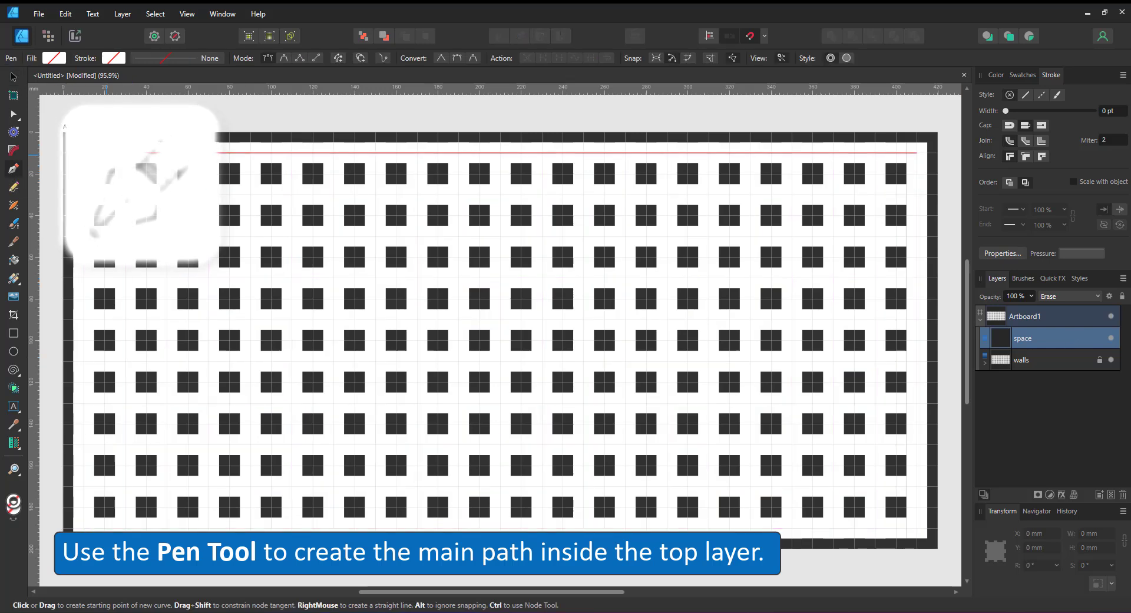
pyautogui.click(104, 152)
pyautogui.click(105, 257)
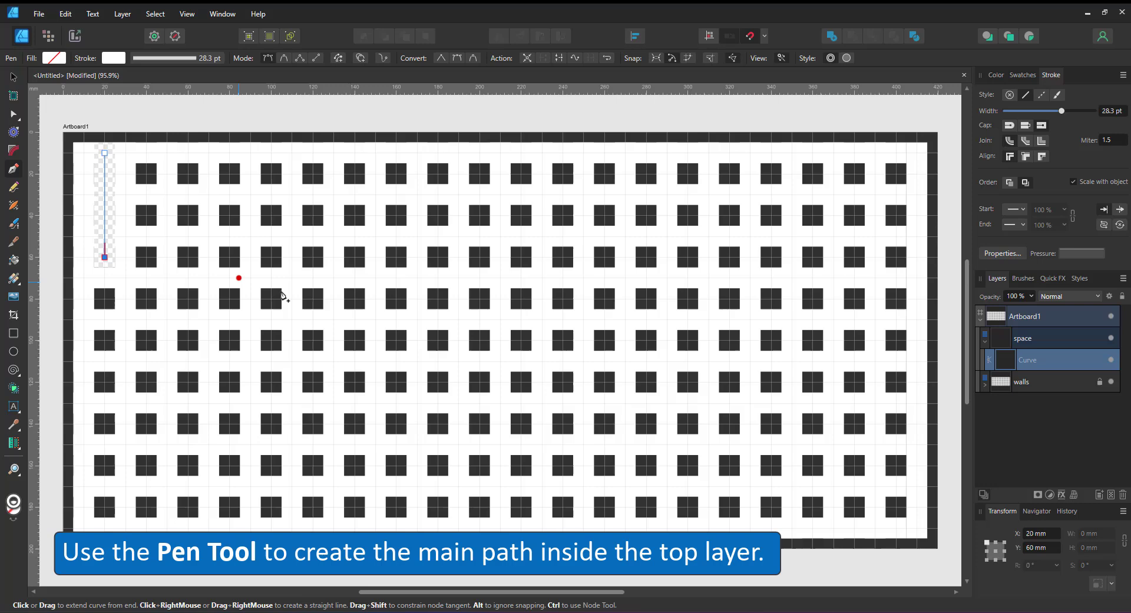
pyautogui.click(146, 257)
pyautogui.click(188, 257)
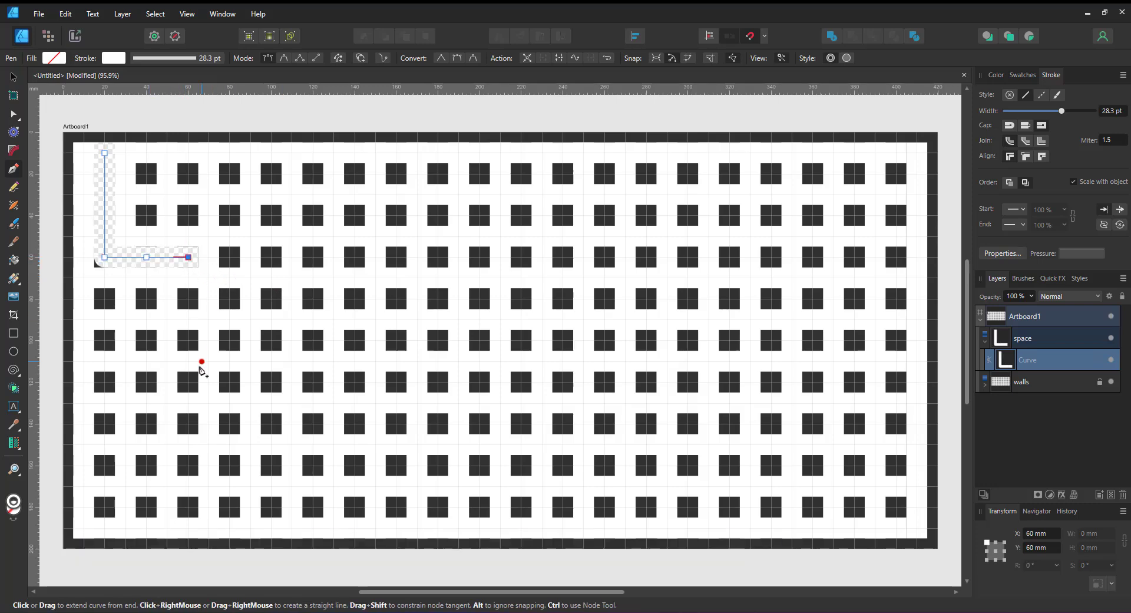
pyautogui.hotkey('ctrl', 'z')
pyautogui.click(146, 299)
pyautogui.click(230, 299)
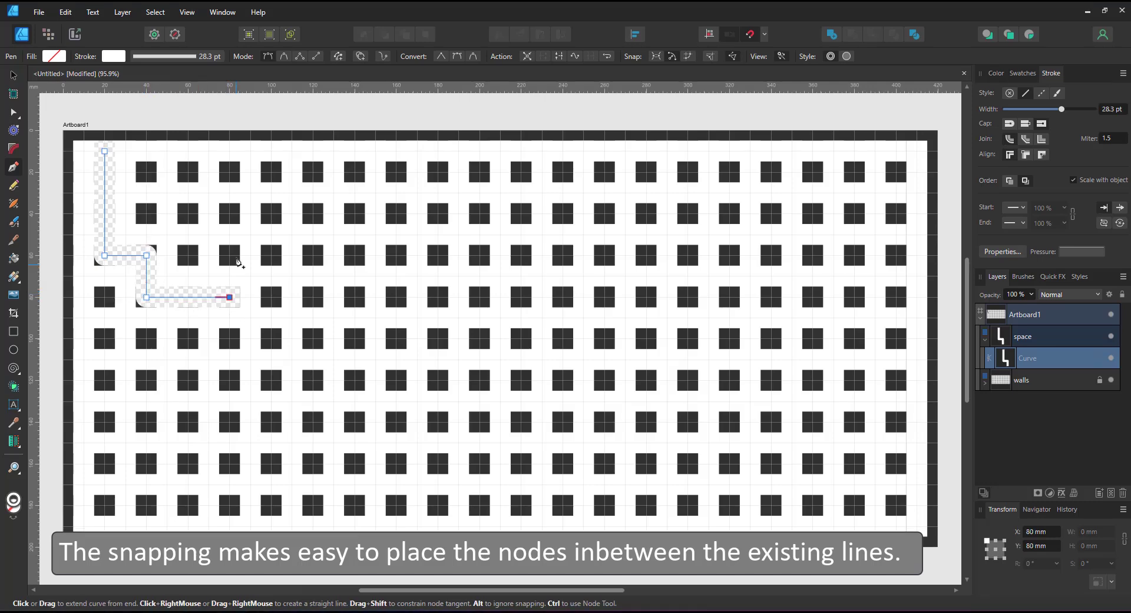
# Extend the main path through (80, 40), (120, 40), (120, 140) and (60, 140) to (60, 180) mm
pyautogui.click(229, 215)
pyautogui.click(313, 215)
pyautogui.click(313, 422)
pyautogui.click(188, 422)
pyautogui.click(188, 505)
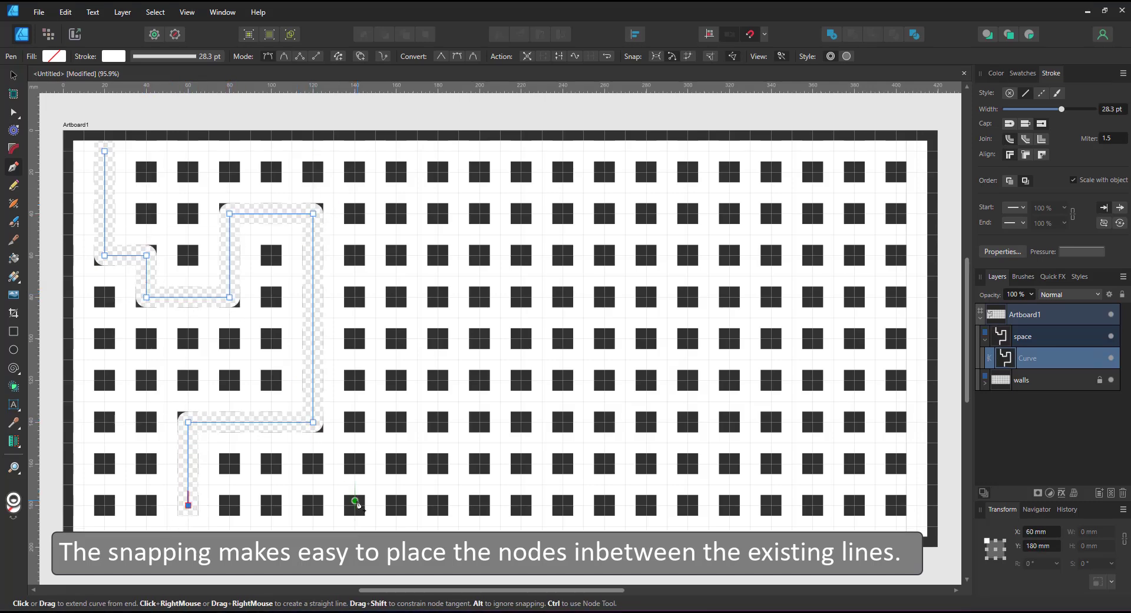
# Continue the main path through (160, 180), (160, 80), (180, 80) and (180, 100) to (200, 100) mm
pyautogui.click(396, 505)
pyautogui.click(396, 297)
pyautogui.click(437, 297)
pyautogui.click(438, 338)
pyautogui.click(479, 339)
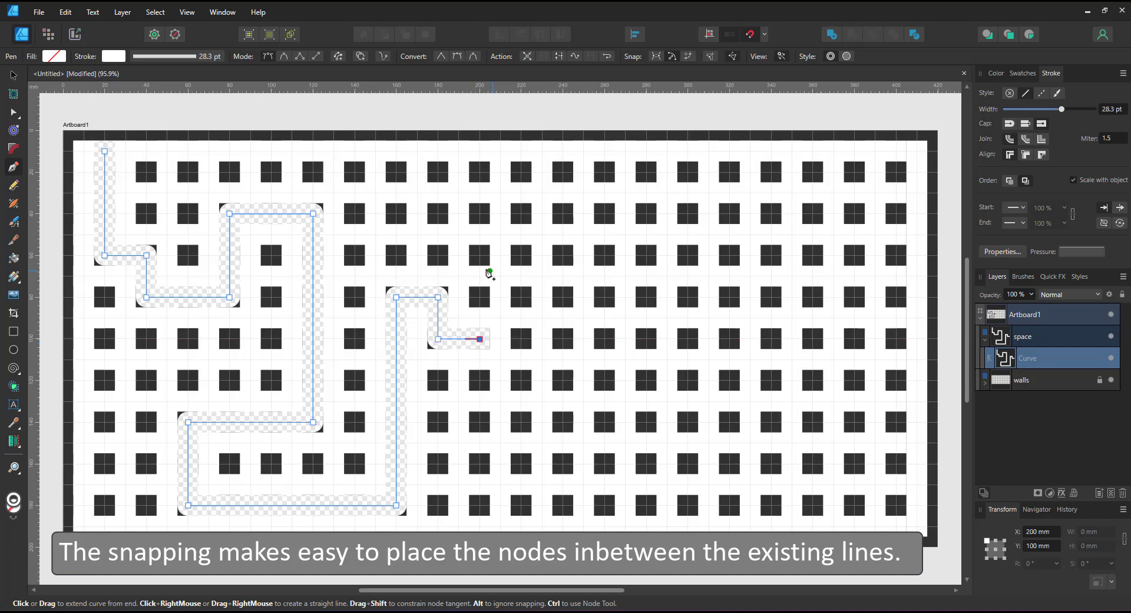
# Continue the main path through (200, 60), (140, 60), (140, 20) and (240, 20) to (240, 140) mm
pyautogui.click(480, 255)
pyautogui.click(355, 256)
pyautogui.click(355, 172)
pyautogui.click(563, 172)
pyautogui.click(562, 422)
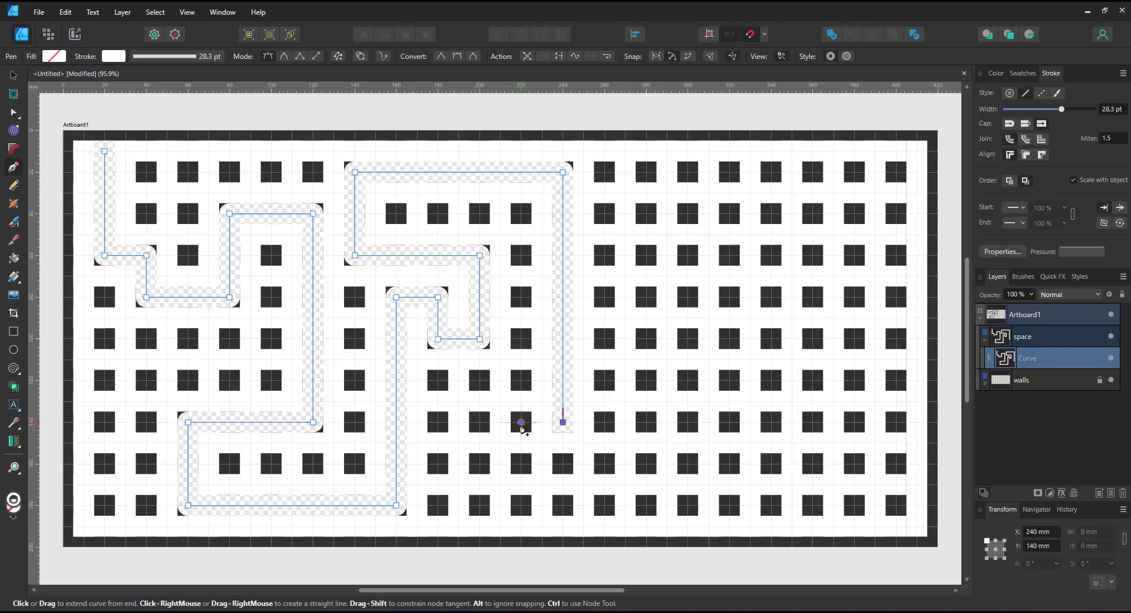
# Continue the main path through (220, 140), (220, 180), (280, 180), (280, 100) and (260, 100) to (260, 60) mm
pyautogui.click(521, 421)
pyautogui.click(521, 505)
pyautogui.click(646, 505)
pyautogui.click(646, 338)
pyautogui.click(604, 339)
pyautogui.click(605, 255)
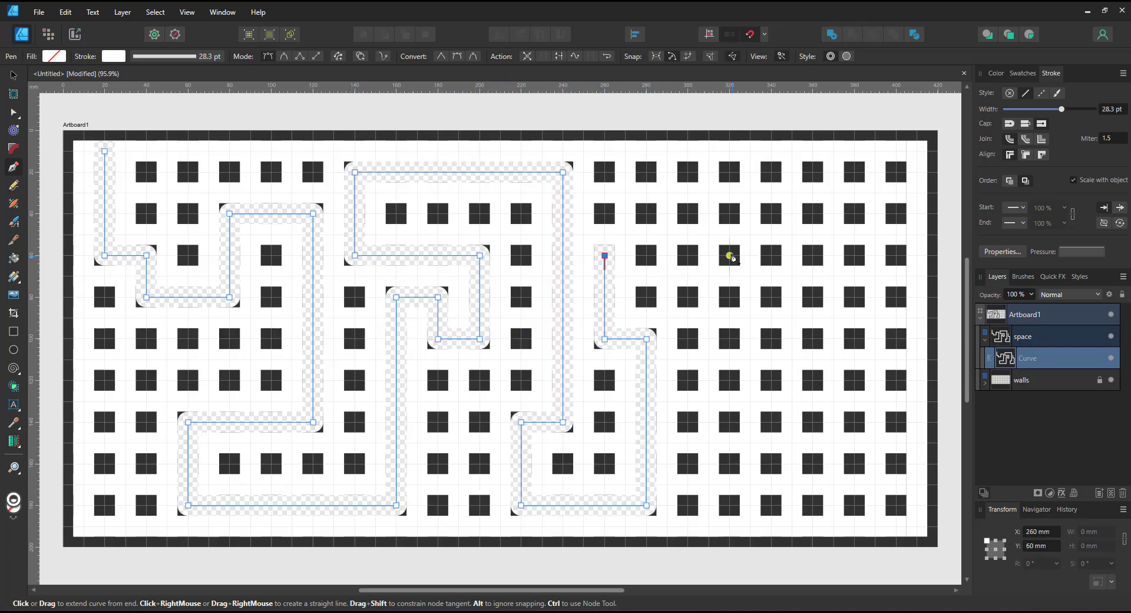
# Continue the main path through (320, 60), (320, 140), (380, 140) and (380, 80) to (340, 80) mm
pyautogui.click(729, 255)
pyautogui.click(730, 422)
pyautogui.click(854, 422)
pyautogui.click(854, 296)
pyautogui.click(772, 297)
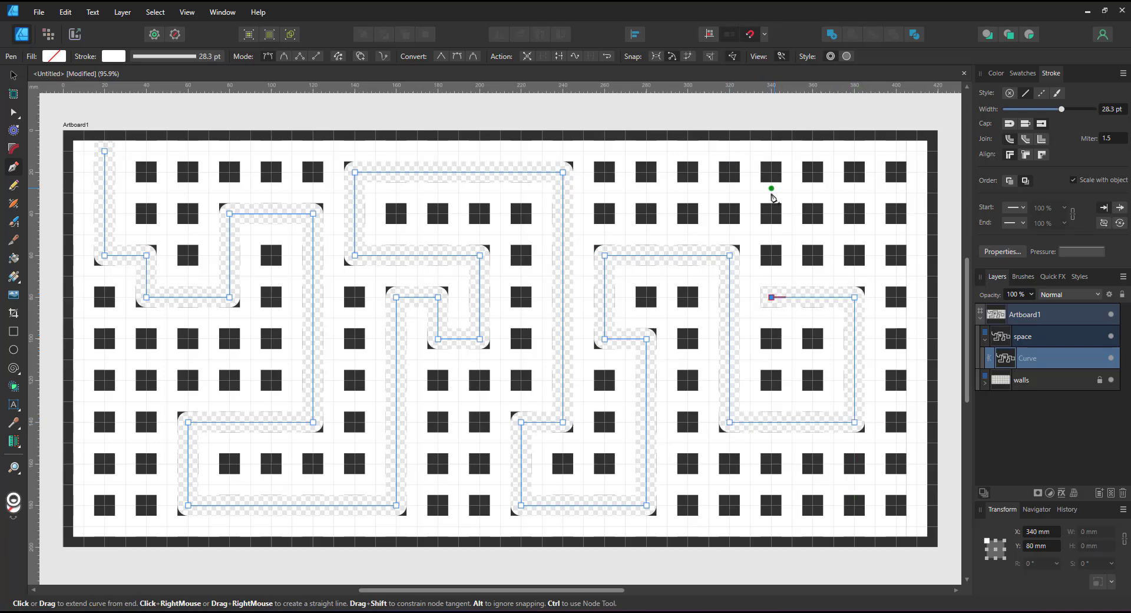
# Finish the main path through (340, 40), (360, 40), (360, 60), (400, 60) and (400, 120) to (420, 120) mm and give it miter joins
pyautogui.click(772, 213)
pyautogui.click(812, 213)
pyautogui.click(813, 255)
pyautogui.click(896, 255)
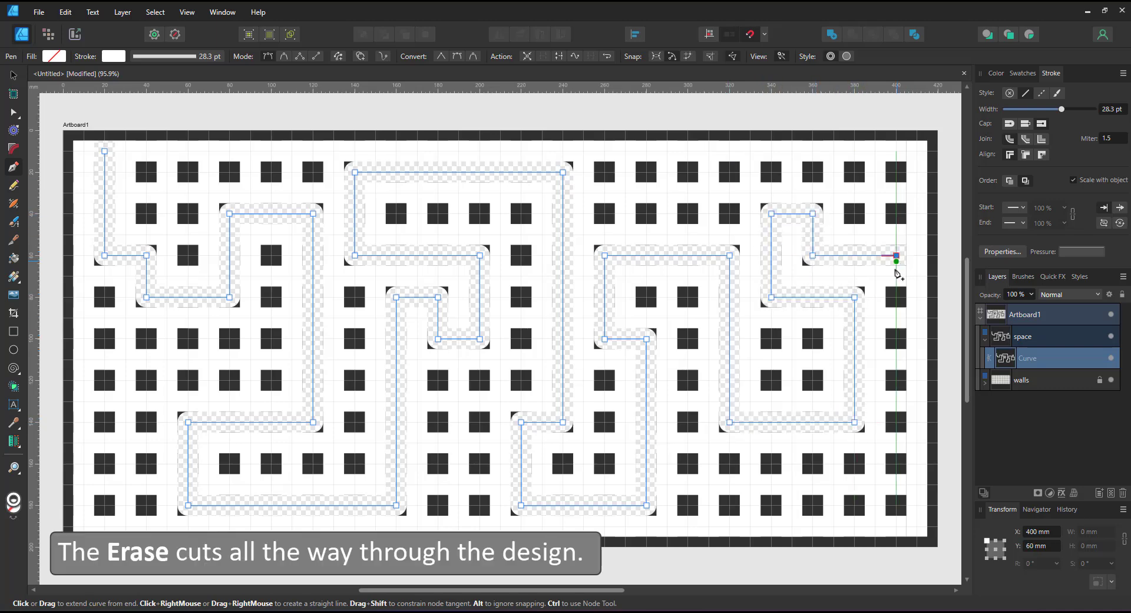
pyautogui.click(896, 380)
pyautogui.click(938, 380)
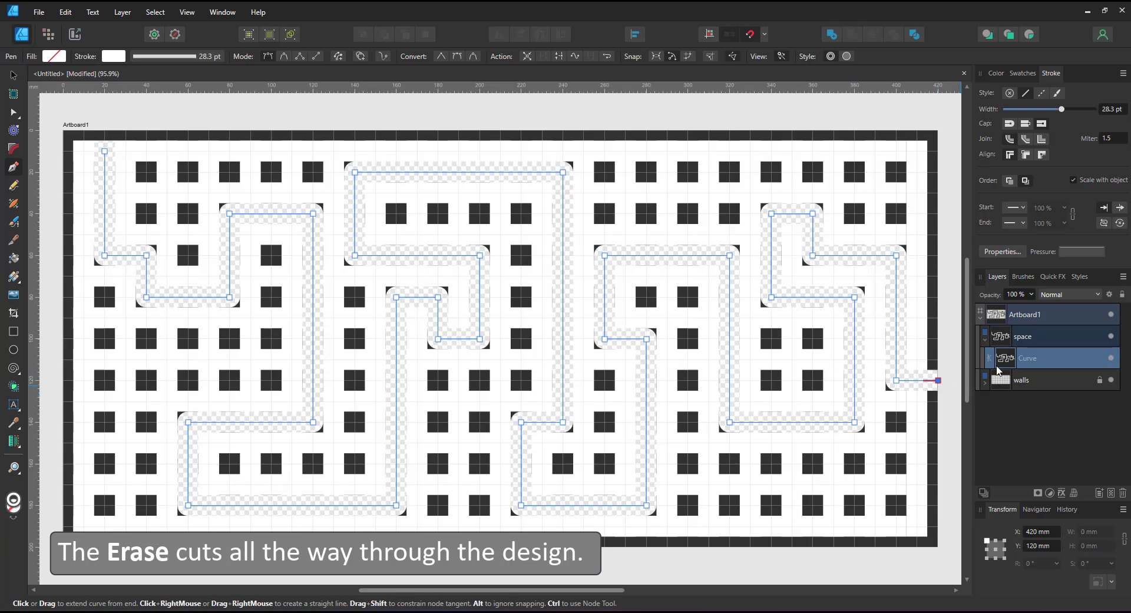
pyautogui.click(1041, 139)
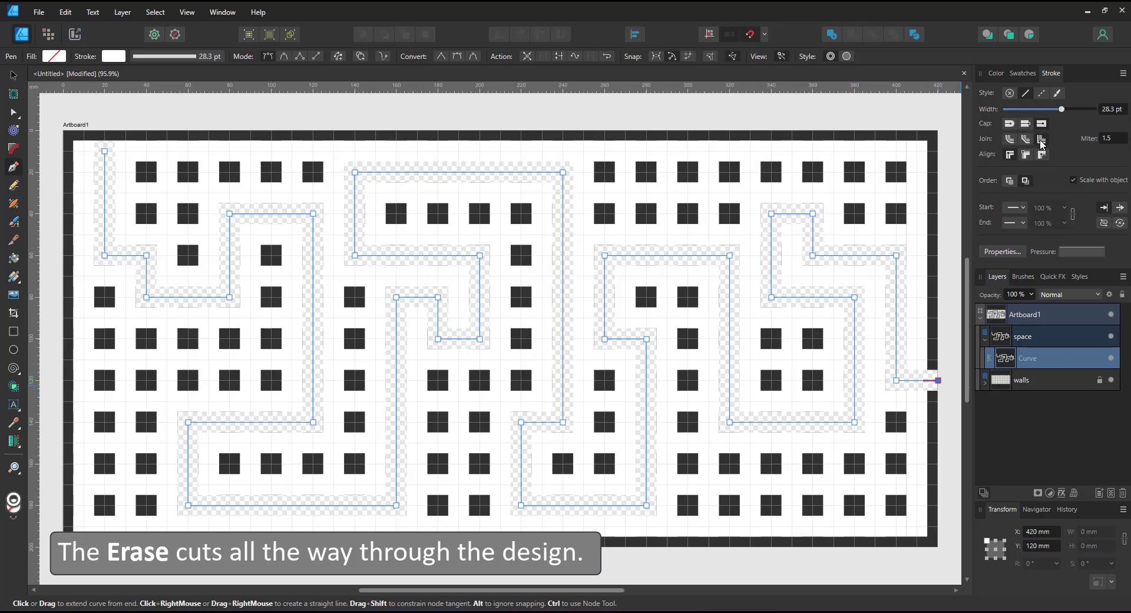
# Add a new layer above space and walls and name it "Labyrinth"
pyautogui.click(1055, 336)
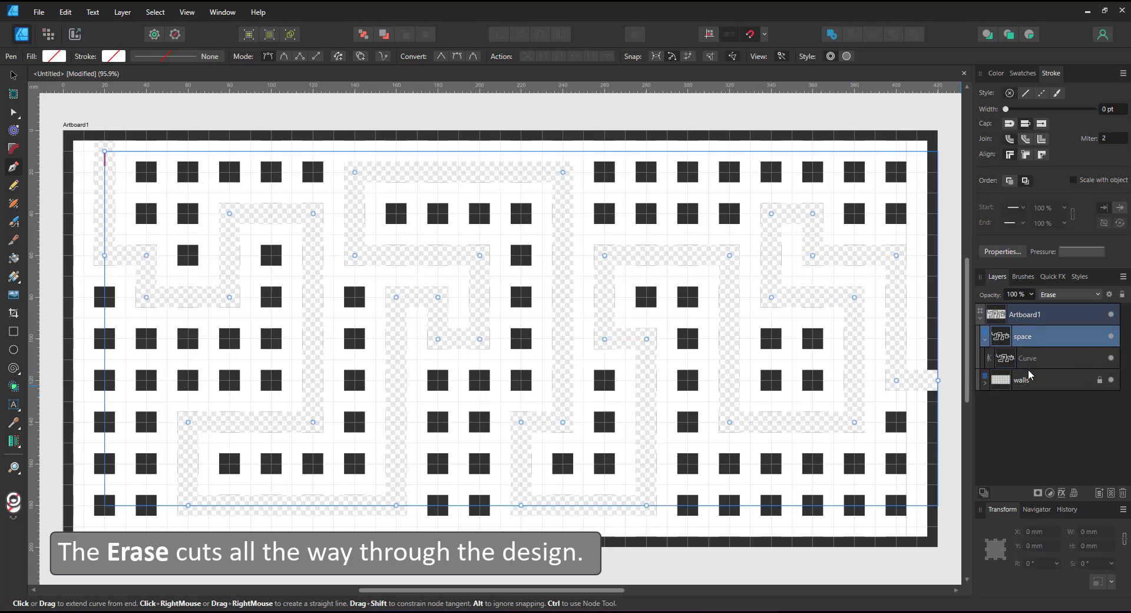
pyautogui.keyDown('shift'); pyautogui.click(1055, 380); pyautogui.keyUp('shift')
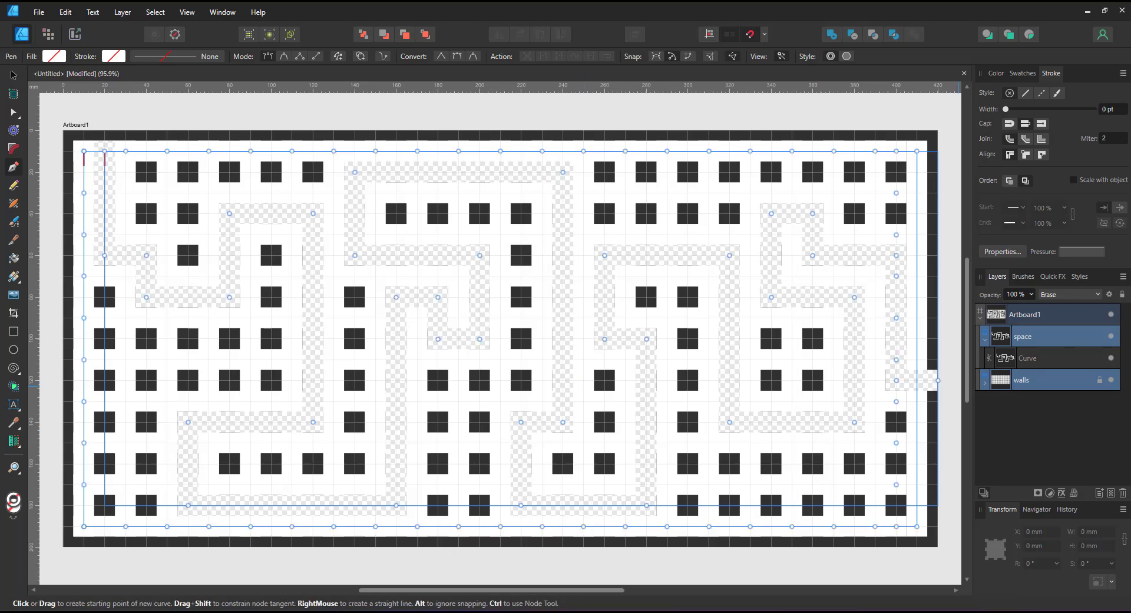
pyautogui.click(1099, 492)
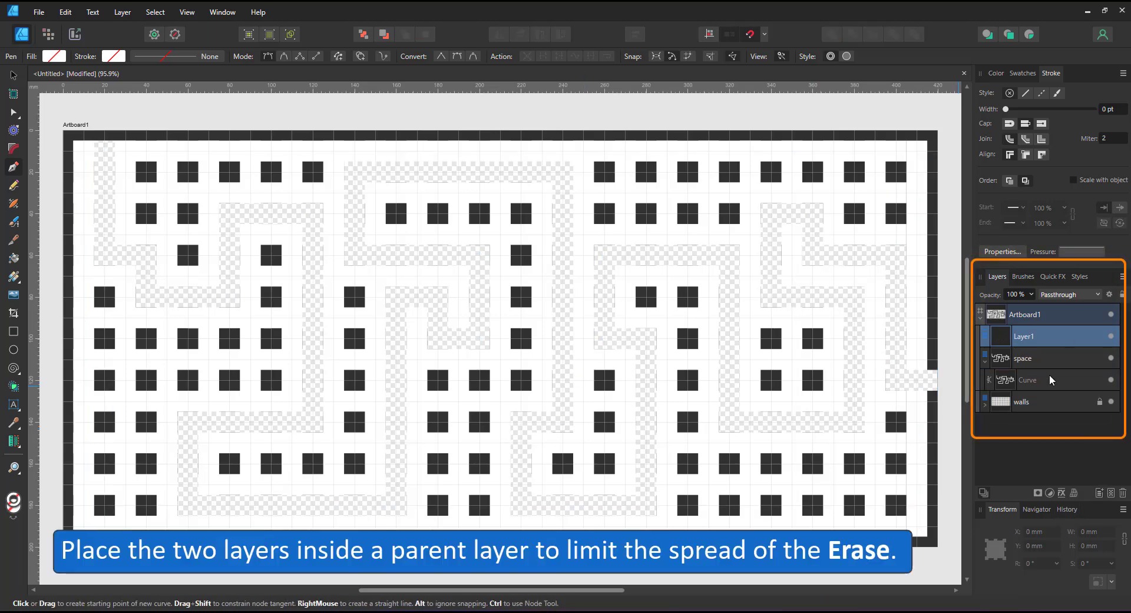
pyautogui.doubleClick(1031, 336)
pyautogui.write('Labyrint')
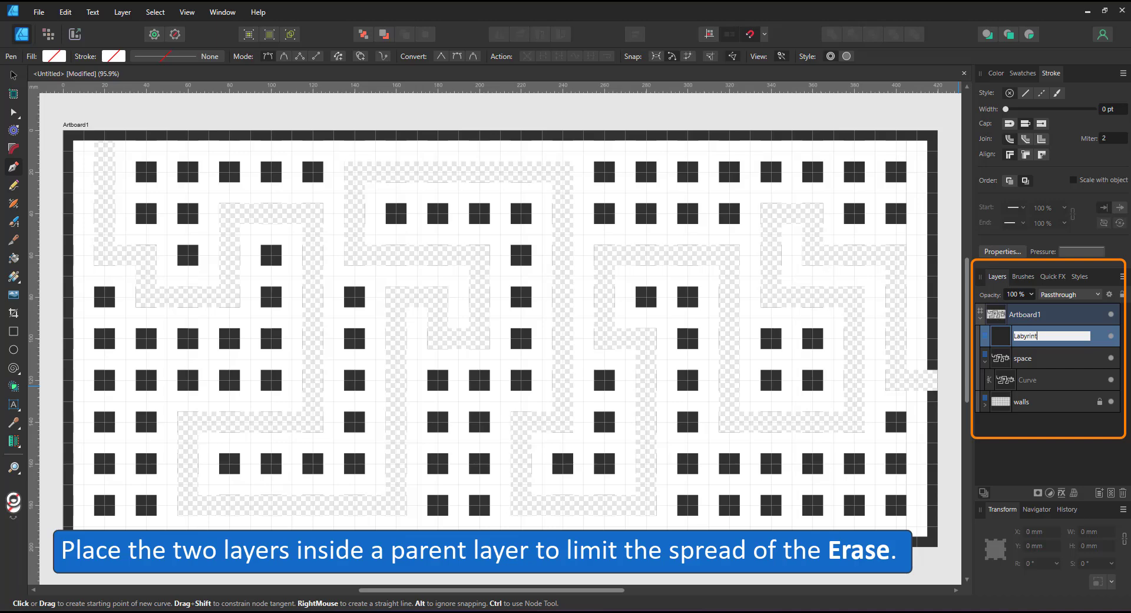
pyautogui.write('h')
pyautogui.press('Return')
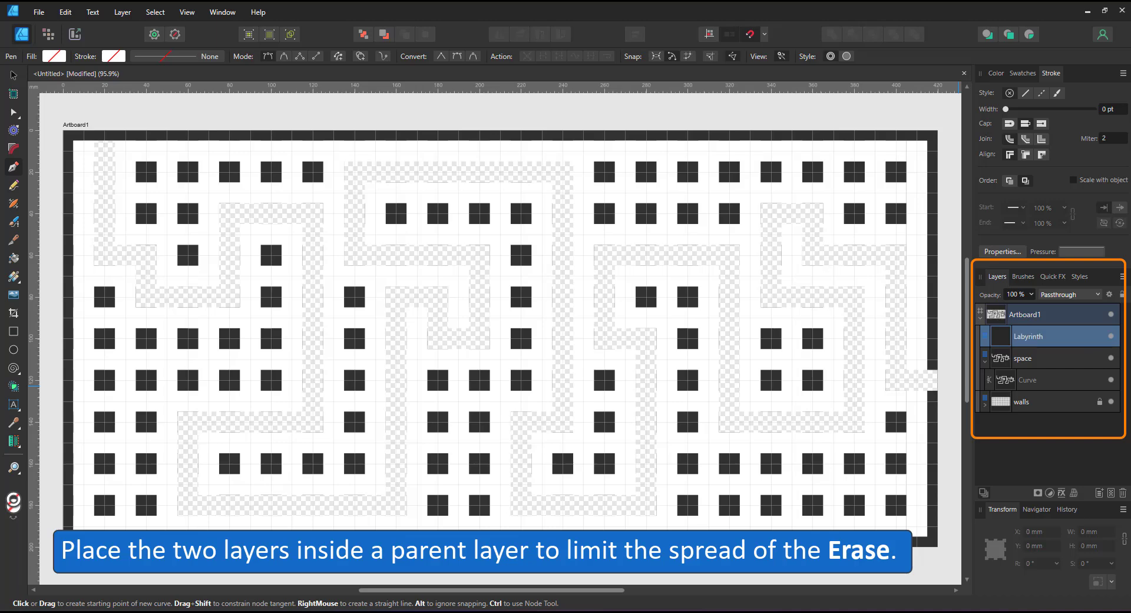
# Move the space and walls layers inside the Labyrinth layer and expand it
pyautogui.click(1019, 355)
pyautogui.keyDown('shift'); pyautogui.click(1030, 405); pyautogui.keyUp('shift')
pyautogui.moveTo(1029, 353); pyautogui.dragTo(1031, 336)
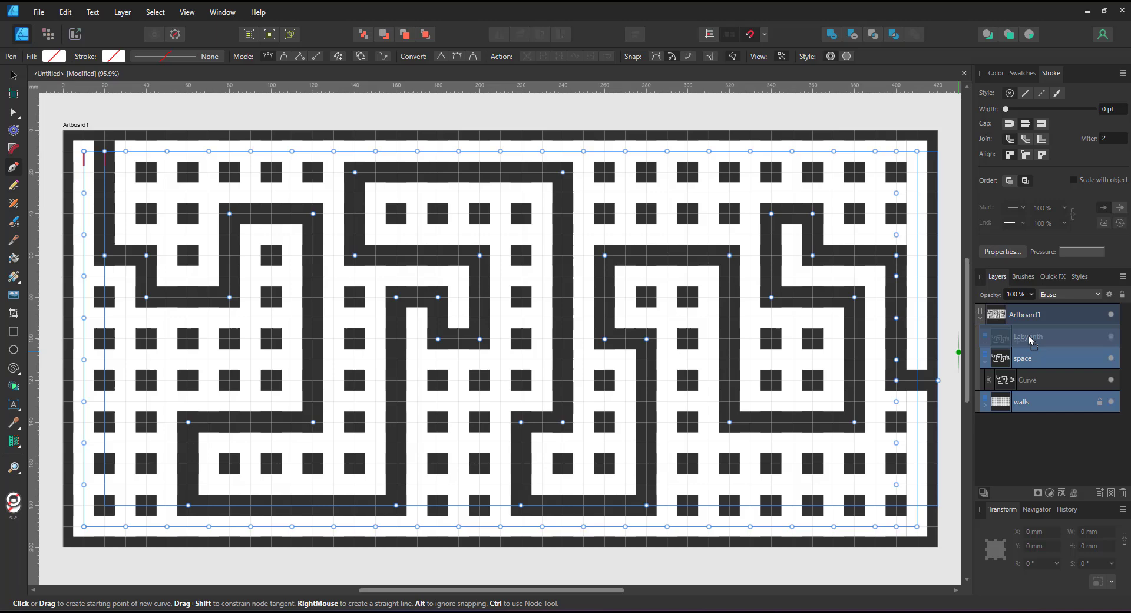
pyautogui.click(984, 340)
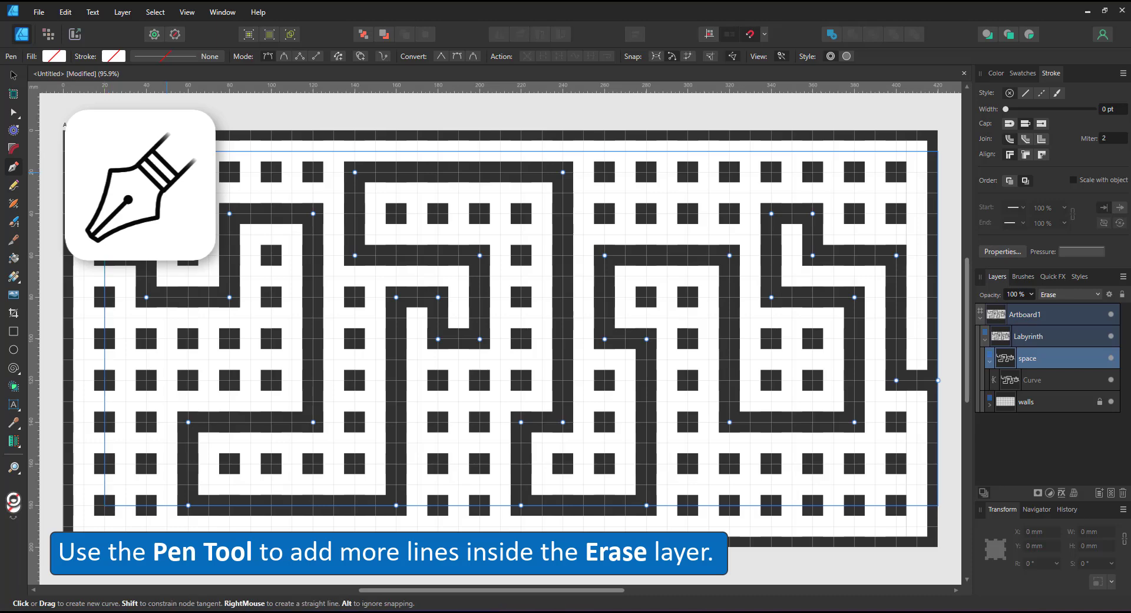
# Draw a Pen branch in the space layer from (20, 20) via (60, 20) to (60, 60) mm, and a line from (40, 40) to (60, 40) mm
pyautogui.click(104, 172)
pyautogui.click(188, 172)
pyautogui.click(188, 214)
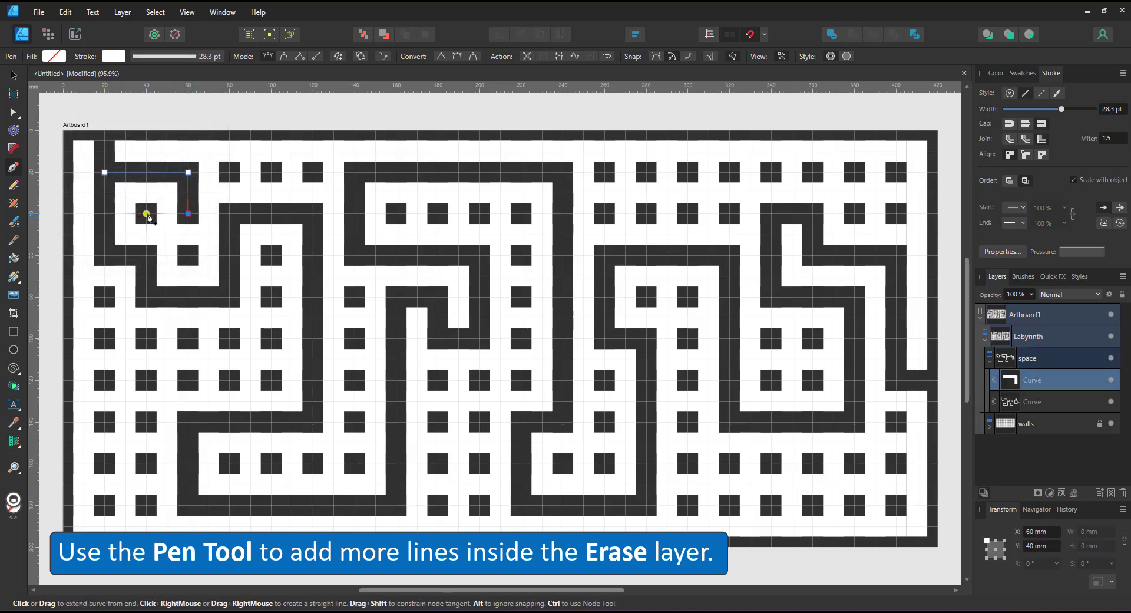
pyautogui.doubleClick(188, 256)
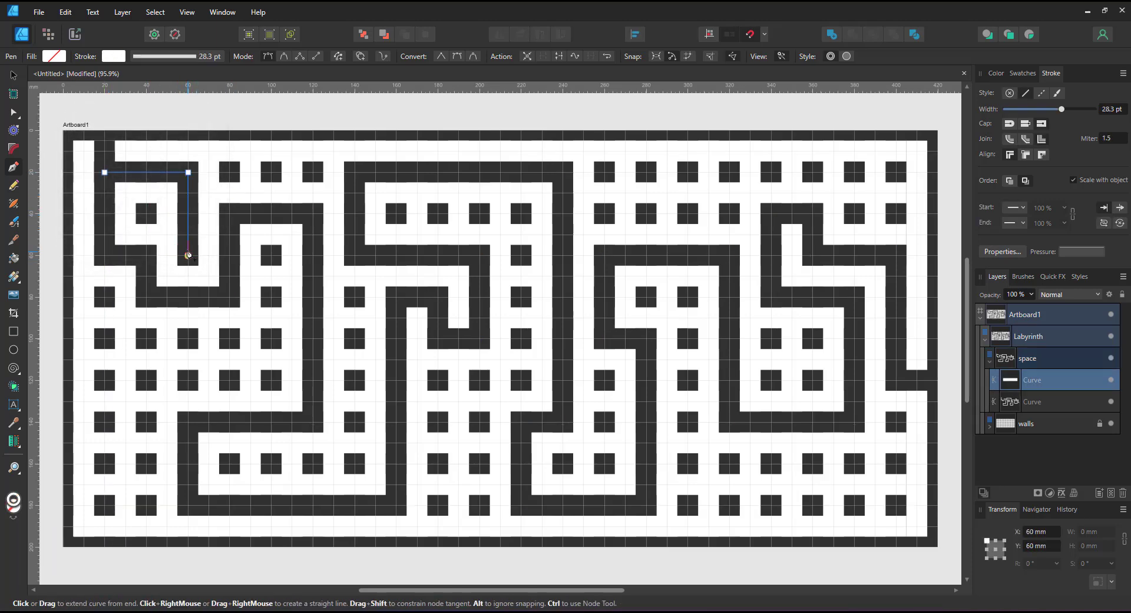
pyautogui.click(147, 213)
pyautogui.doubleClick(188, 213)
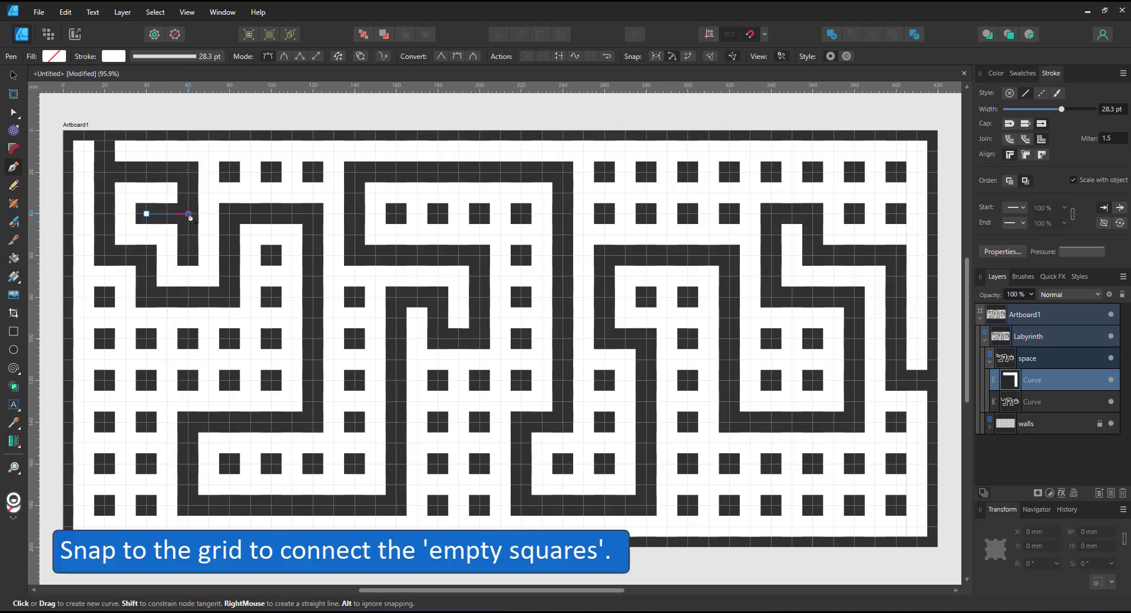
# Draw a branch from (100, 40) via (100, 20) to (80, 20) mm, and a line from (100, 20) to (120, 20) mm
pyautogui.click(271, 213)
pyautogui.click(271, 172)
pyautogui.doubleClick(229, 172)
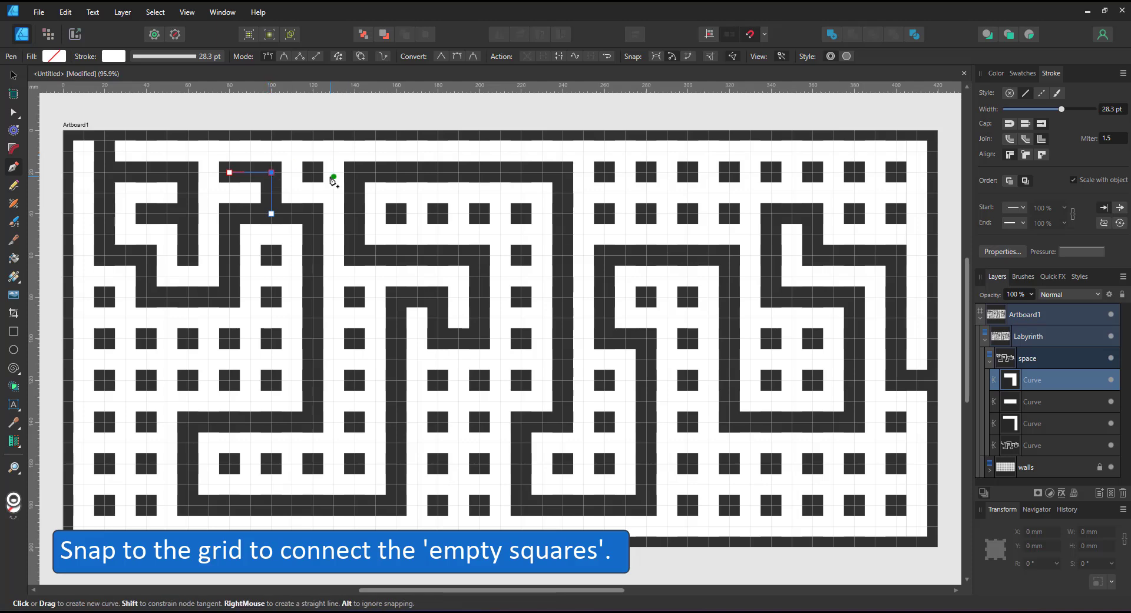
pyautogui.click(313, 173)
pyautogui.click(146, 297)
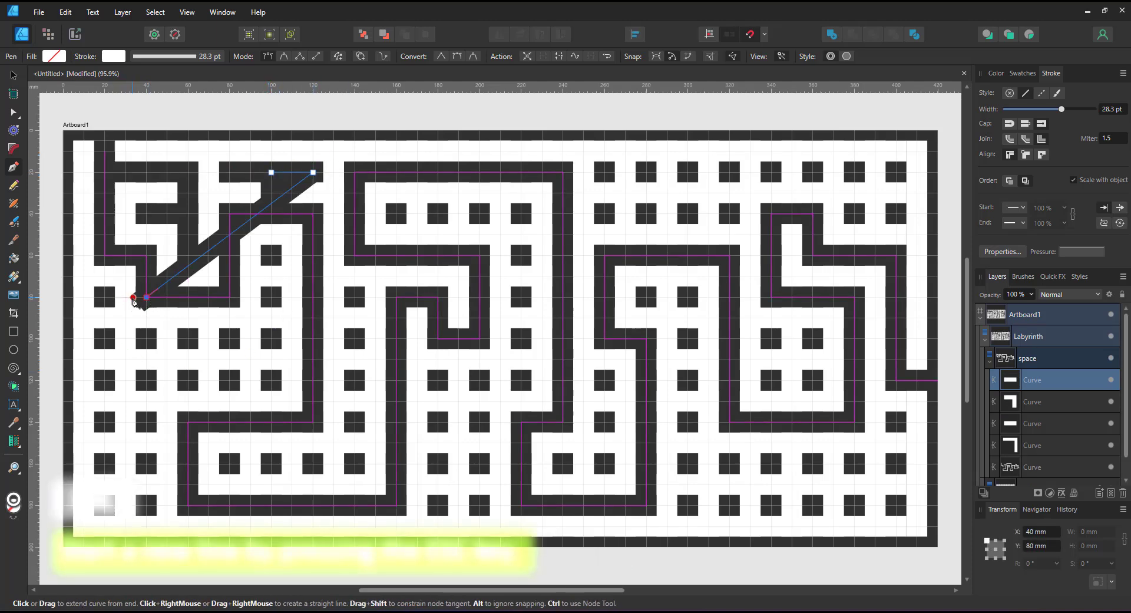
pyautogui.press('Escape')
pyautogui.hotkey('ctrl', 'z')
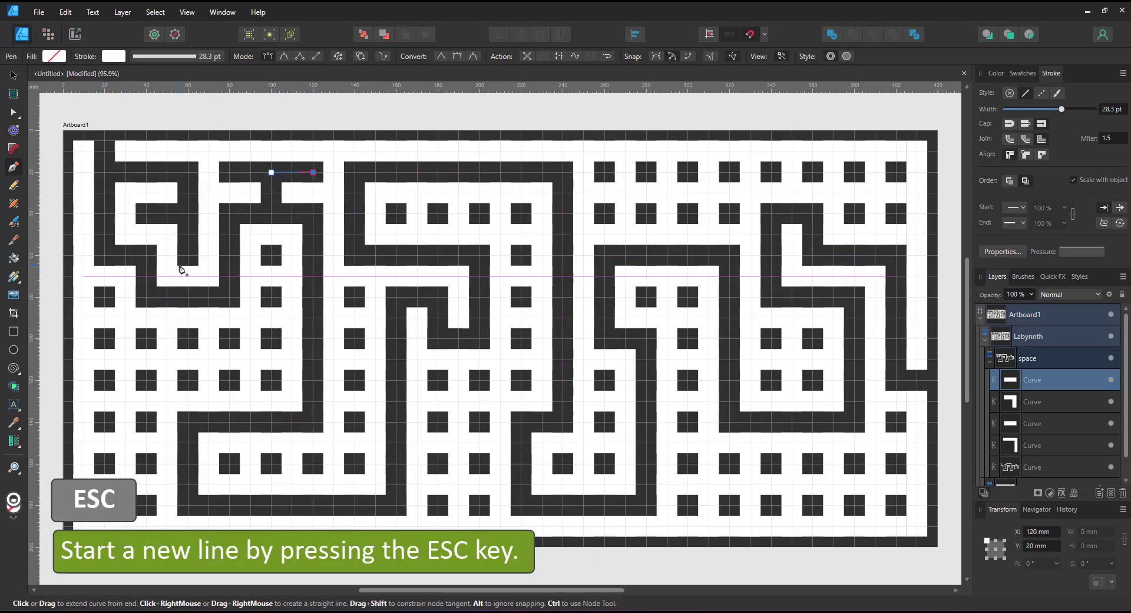
# Draw a winding branch from (40, 80) through (20, 80), (20, 120), (40, 120), (40, 100), (60, 100) and (60, 120) to (80, 120) mm
pyautogui.click(104, 298)
pyautogui.click(105, 381)
pyautogui.click(146, 380)
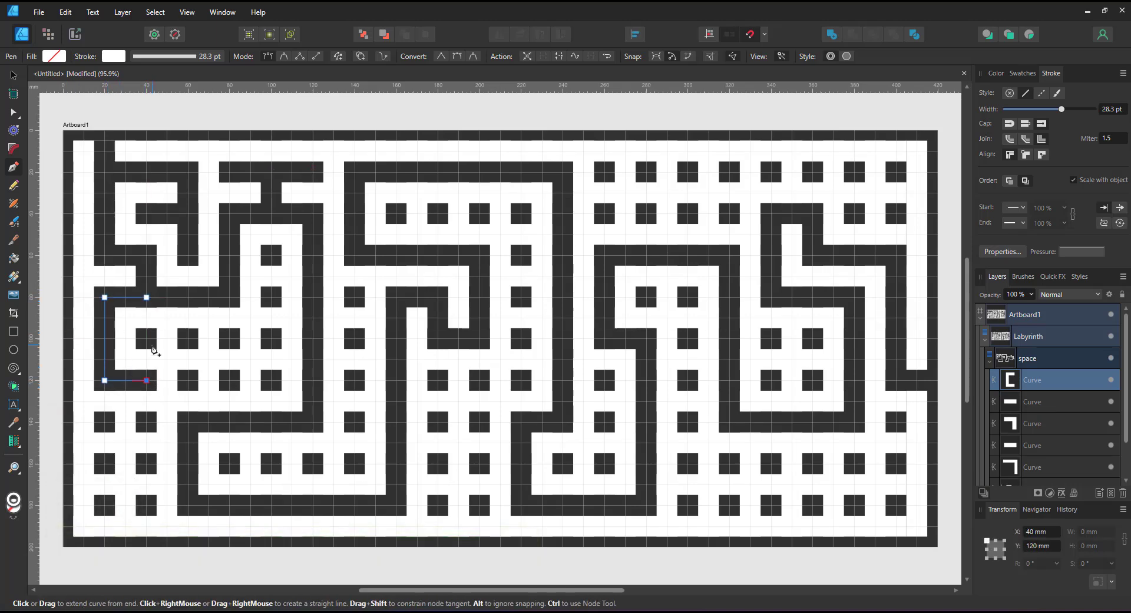
pyautogui.click(147, 338)
pyautogui.click(188, 338)
pyautogui.click(188, 380)
pyautogui.click(229, 380)
# Draw branches from (80, 100) via (100, 100) to (100, 140) mm and from (120, 80) via (100, 80) to (100, 60) mm
pyautogui.click(229, 338)
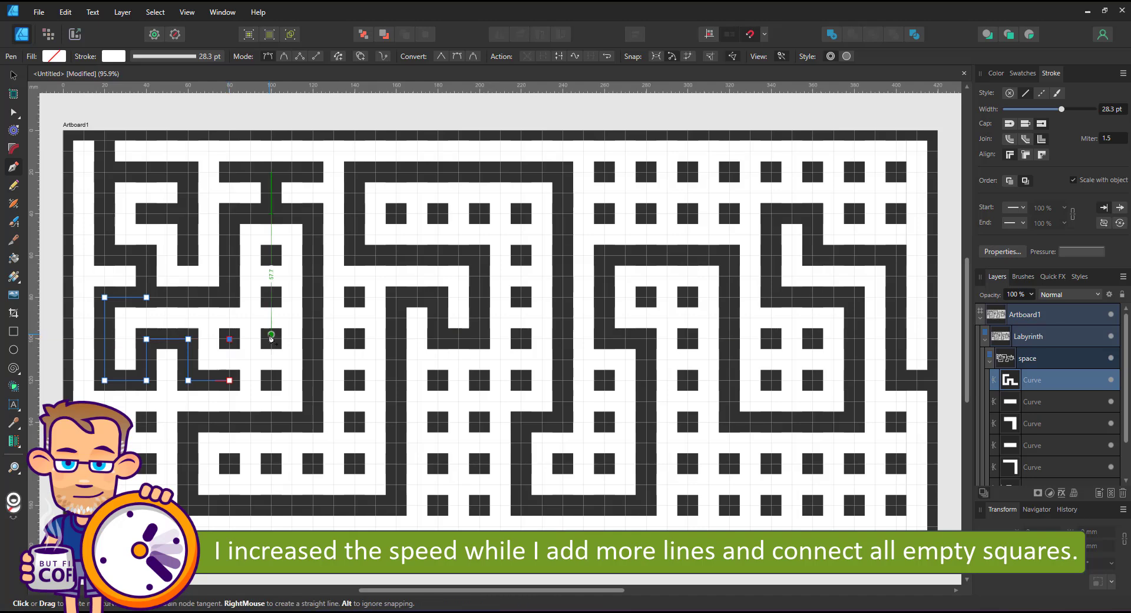
pyautogui.click(271, 338)
pyautogui.click(271, 422)
pyautogui.press('Escape')
pyautogui.click(312, 297)
pyautogui.click(271, 297)
pyautogui.click(271, 255)
pyautogui.press('Escape')
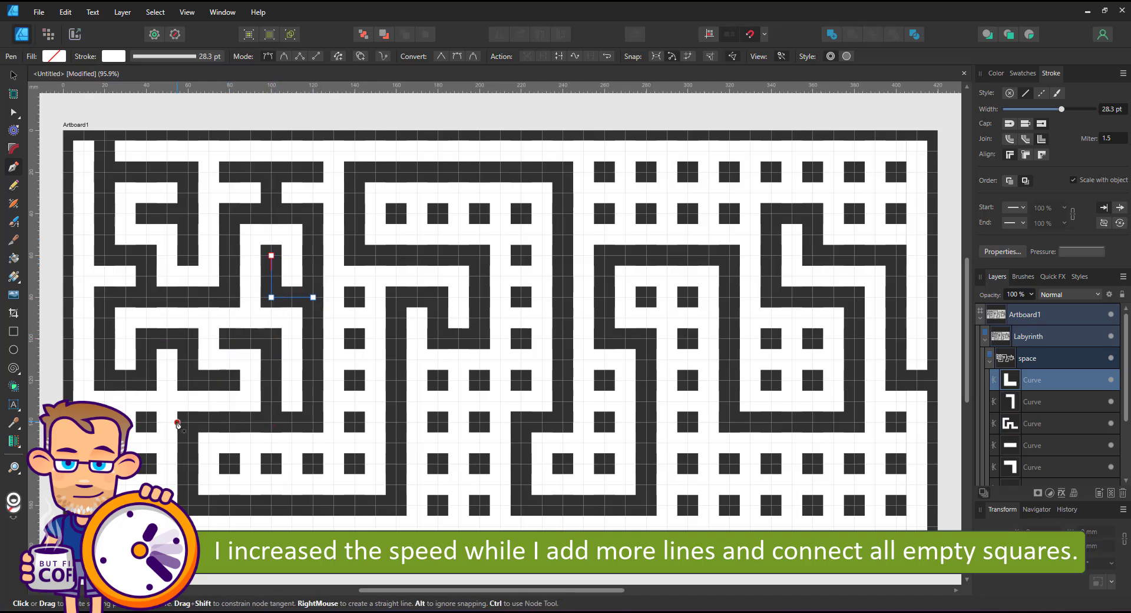
# Draw a branch from (60, 140) around the lower-left corner squares to (40, 160) mm, and a horizontal line from the main path to (100, 160) mm
pyautogui.click(188, 421)
pyautogui.click(146, 422)
pyautogui.click(146, 463)
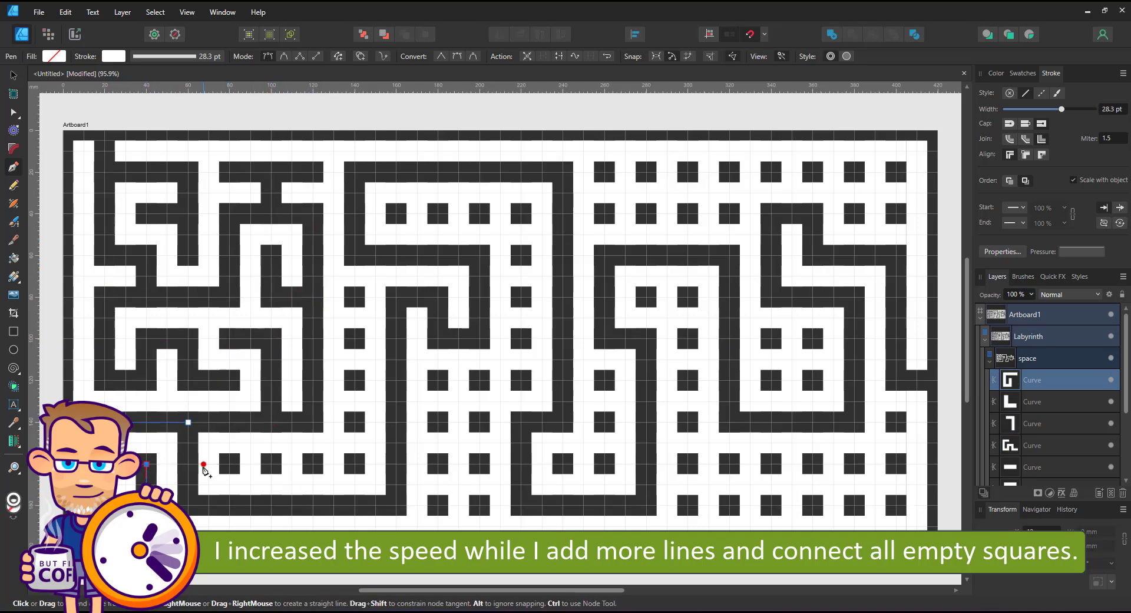
pyautogui.click(271, 465)
pyautogui.press('Escape')
# Draw vertical lines from (120, 180) to (120, 160) mm and from (140, 160) to (140, 80) mm
pyautogui.click(313, 505)
pyautogui.click(313, 464)
pyautogui.press('Escape')
pyautogui.click(355, 464)
pyautogui.click(355, 297)
pyautogui.press('Escape')
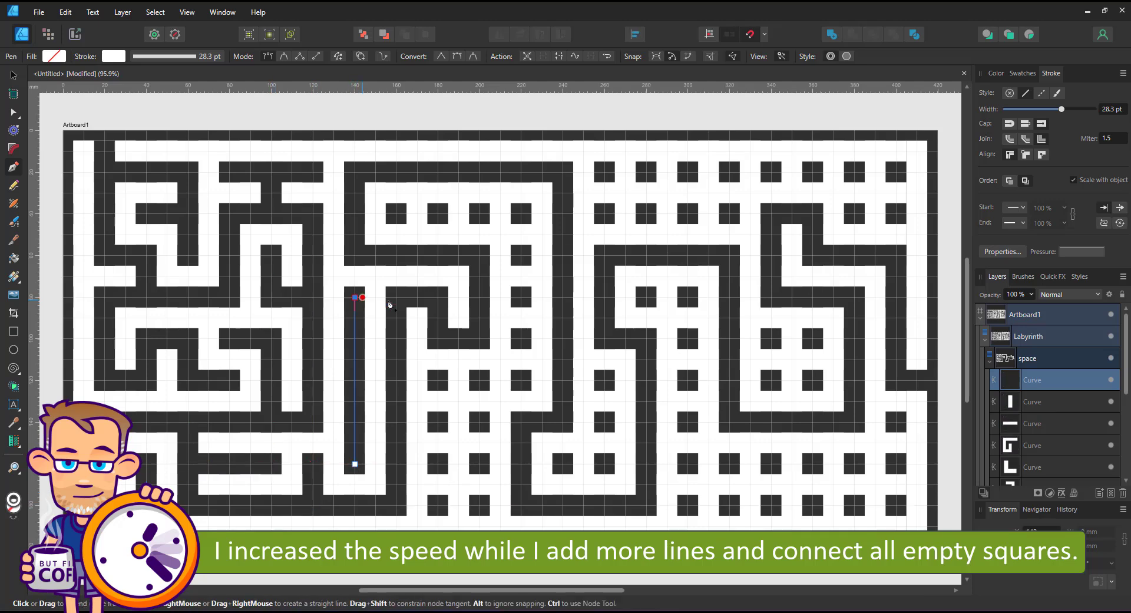
# Draw a horizontal line from (140, 160) to (160, 160) mm
pyautogui.click(355, 464)
pyautogui.click(395, 464)
pyautogui.press('Escape')
# Draw a winding branch from (160, 60) via (160, 40), (220, 40), (220, 120), (180, 120), (180, 180) and (200, 180) to (200, 140) mm
pyautogui.click(396, 256)
pyautogui.click(396, 214)
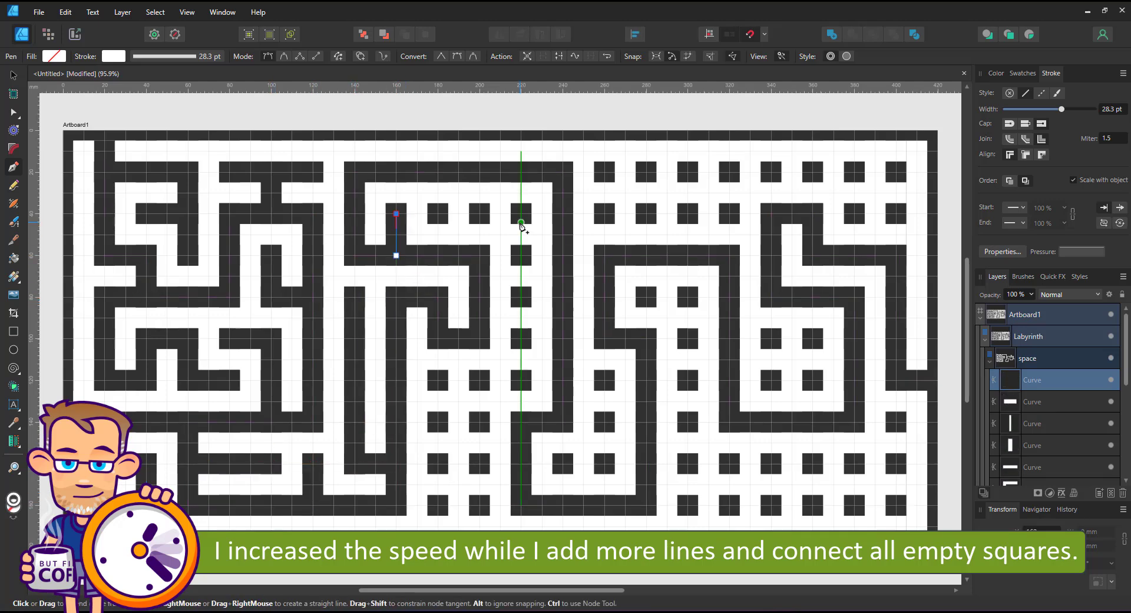
pyautogui.click(521, 214)
pyautogui.click(521, 380)
pyautogui.click(438, 380)
pyautogui.click(437, 505)
pyautogui.click(479, 504)
pyautogui.click(480, 421)
pyautogui.press('Escape')
# Draw a branch from (240, 160) through (260, 160) and (260, 120) to (280, 120) mm
pyautogui.click(563, 463)
pyautogui.click(605, 464)
pyautogui.click(604, 380)
pyautogui.click(646, 380)
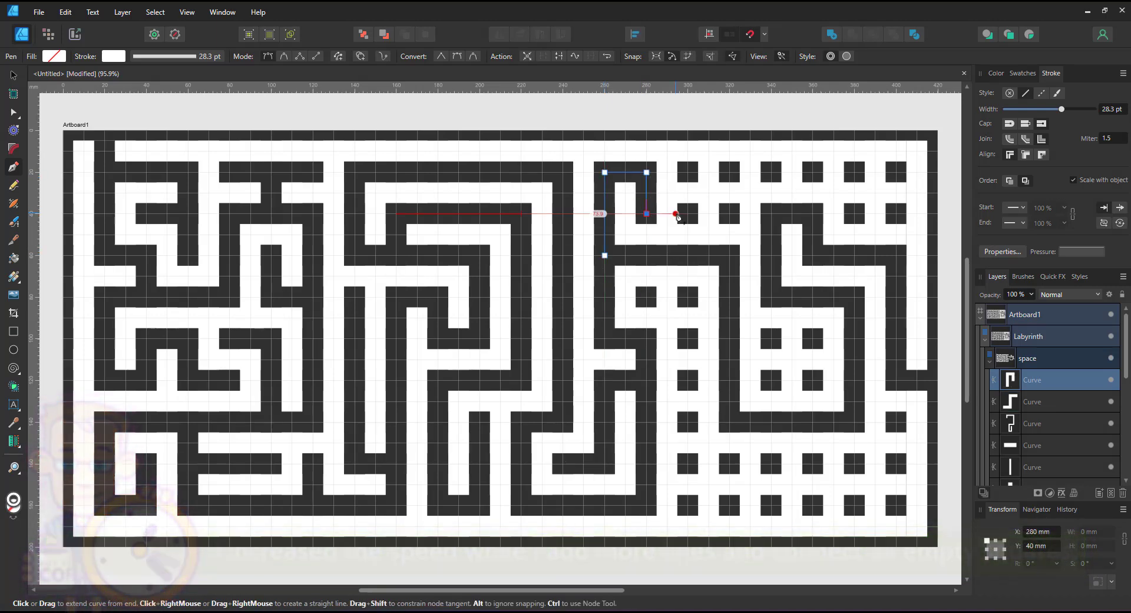
# Draw a branch from (260, 60) via (260, 20), (280, 20), (280, 40), (300, 40), (300, 20) and (400, 20) to (400, 40) mm
pyautogui.click(896, 172)
pyautogui.click(896, 213)
pyautogui.press('Escape')
# Draw short vertical lines from (380, 40) to (380, 60) mm and from (320, 20) to (320, 40) mm
pyautogui.click(855, 213)
pyautogui.click(854, 255)
pyautogui.press('Escape')
pyautogui.click(730, 172)
pyautogui.click(729, 213)
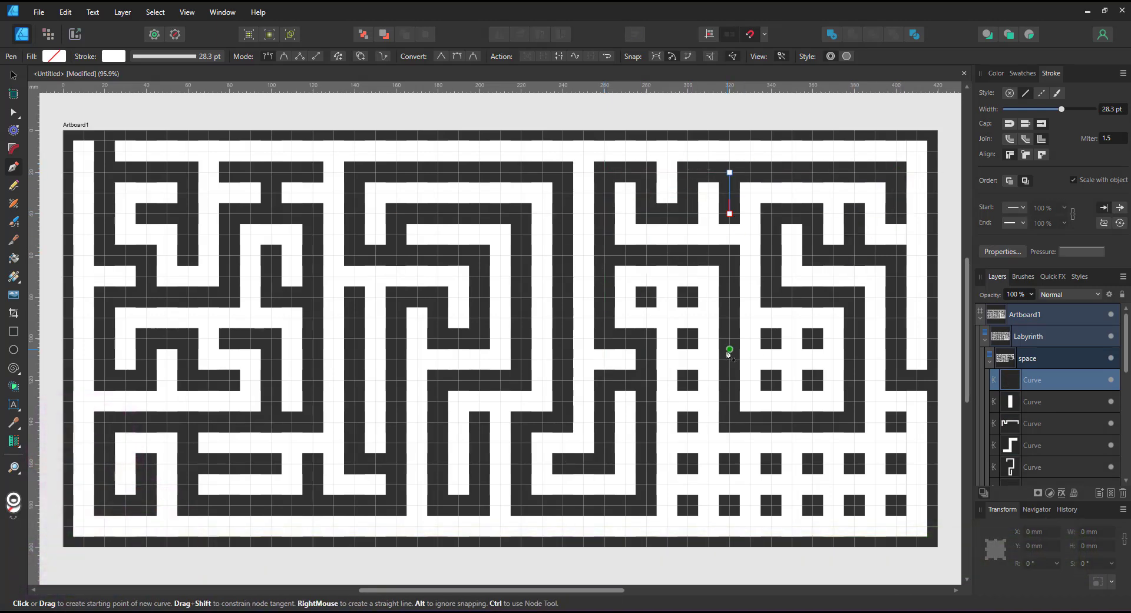
# Draw branches from (320, 100) via (360, 100) and (360, 120) to (340, 120) mm, and from (280, 80) via (300, 80) and (300, 140) to (280, 140) mm
pyautogui.click(771, 380)
pyautogui.press('Escape')
pyautogui.click(646, 297)
pyautogui.click(687, 297)
pyautogui.click(687, 422)
pyautogui.click(647, 422)
pyautogui.press('Escape')
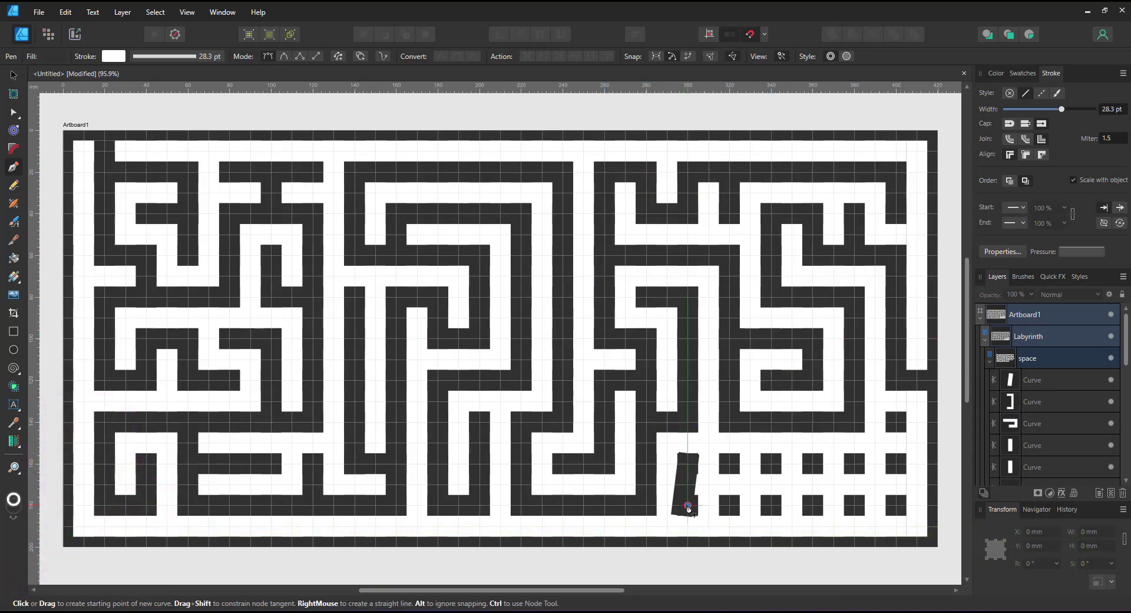
# Draw a branch from (300, 160) via (300, 180), (320, 180), (320, 160), (400, 160) and (400, 140) to (380, 140) mm
pyautogui.click(687, 464)
pyautogui.click(687, 505)
pyautogui.click(730, 505)
pyautogui.click(729, 464)
pyautogui.click(896, 464)
pyautogui.click(896, 422)
pyautogui.click(854, 421)
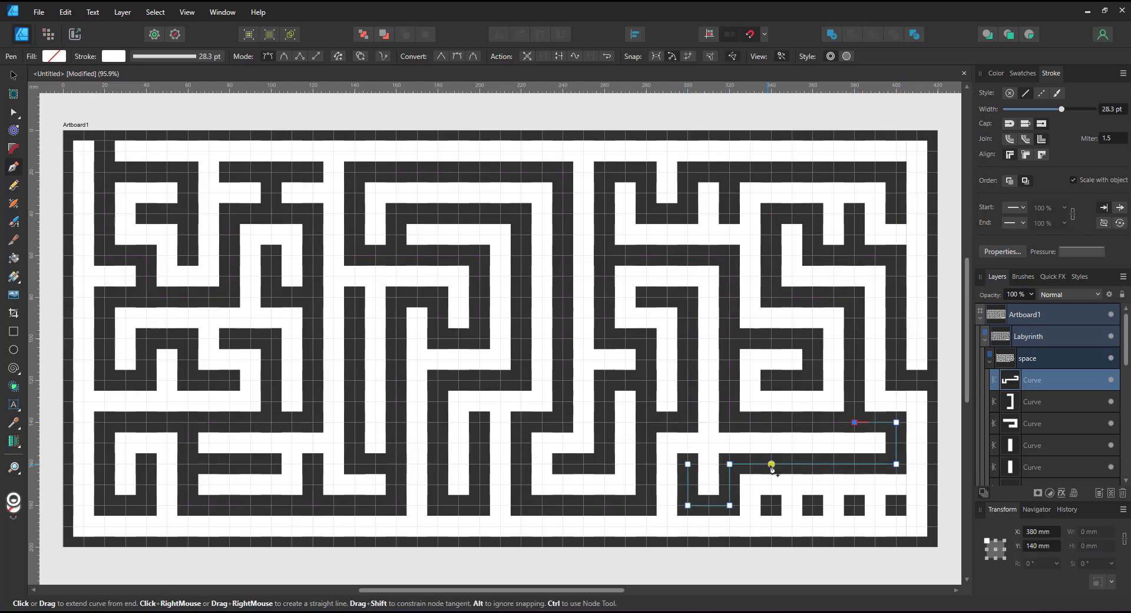
pyautogui.press('Escape')
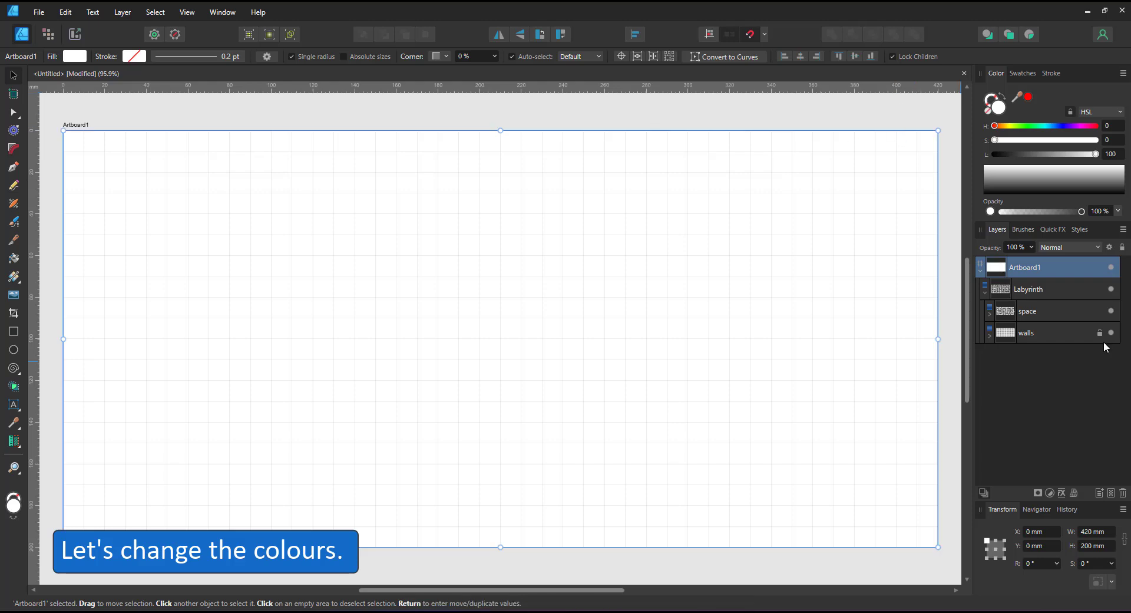
# Set the walls layer's stroke colour to a mid grey with HSL 0, 0, 50
pyautogui.click(1019, 333)
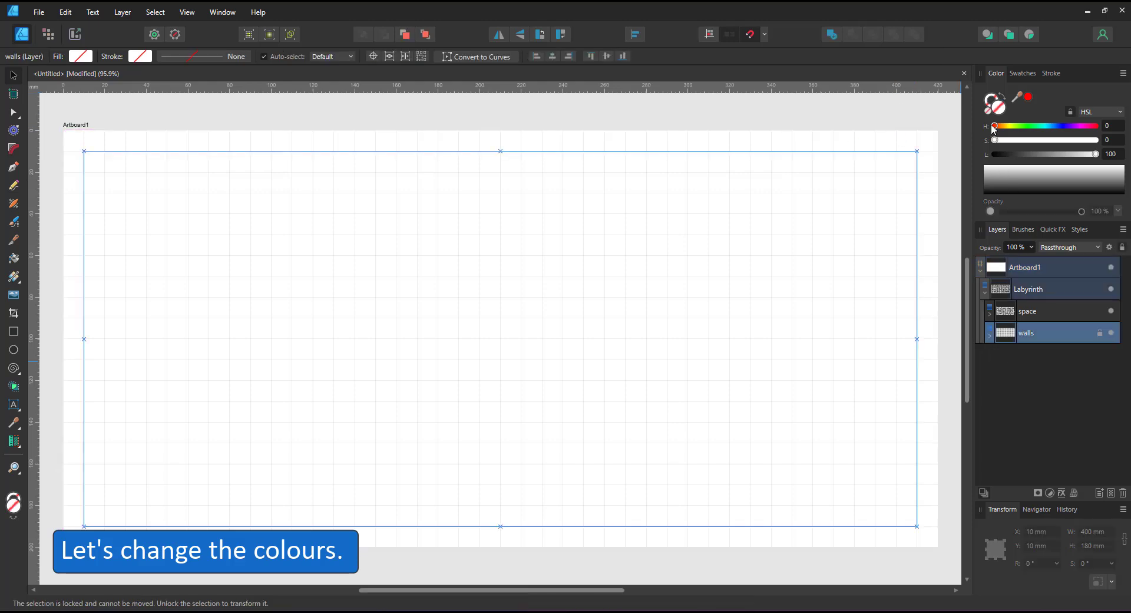
pyautogui.press('alt')
pyautogui.click(992, 151)
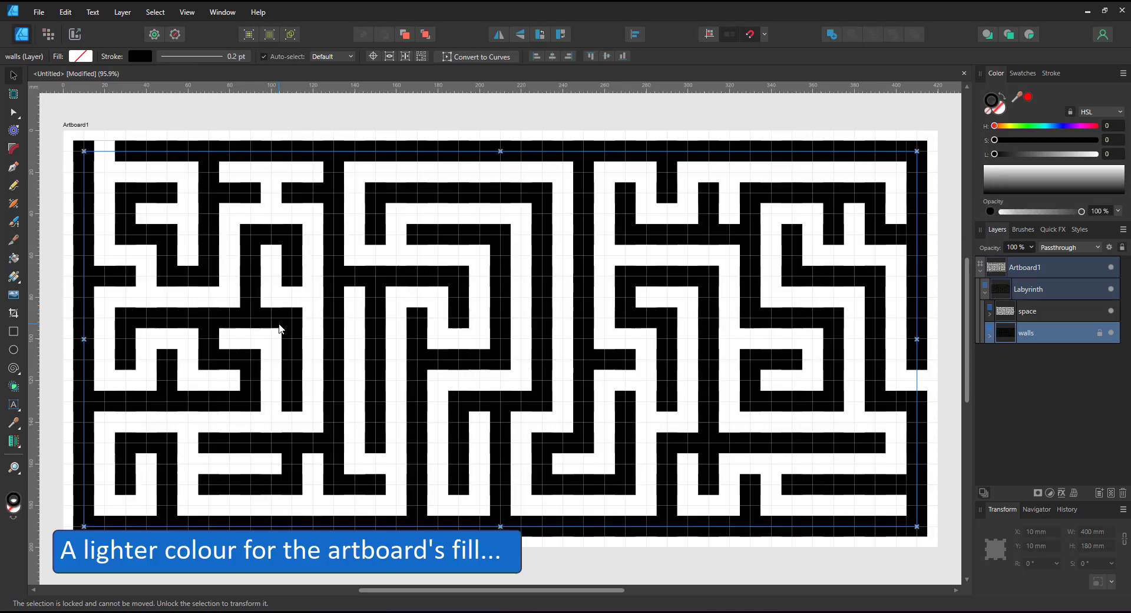
pyautogui.click(1028, 97)
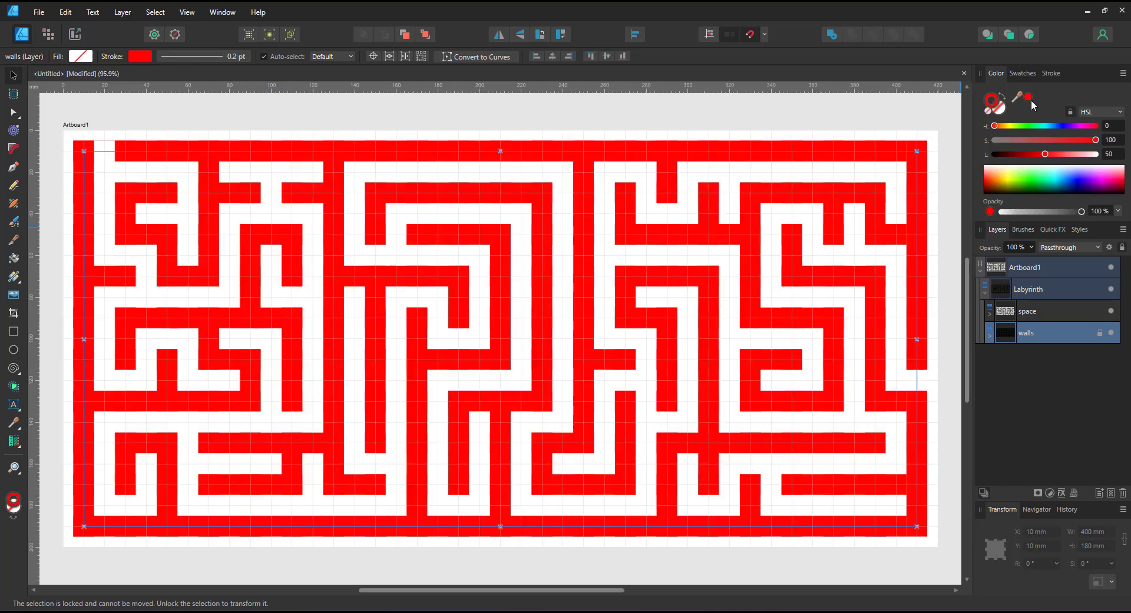
pyautogui.click(1003, 140)
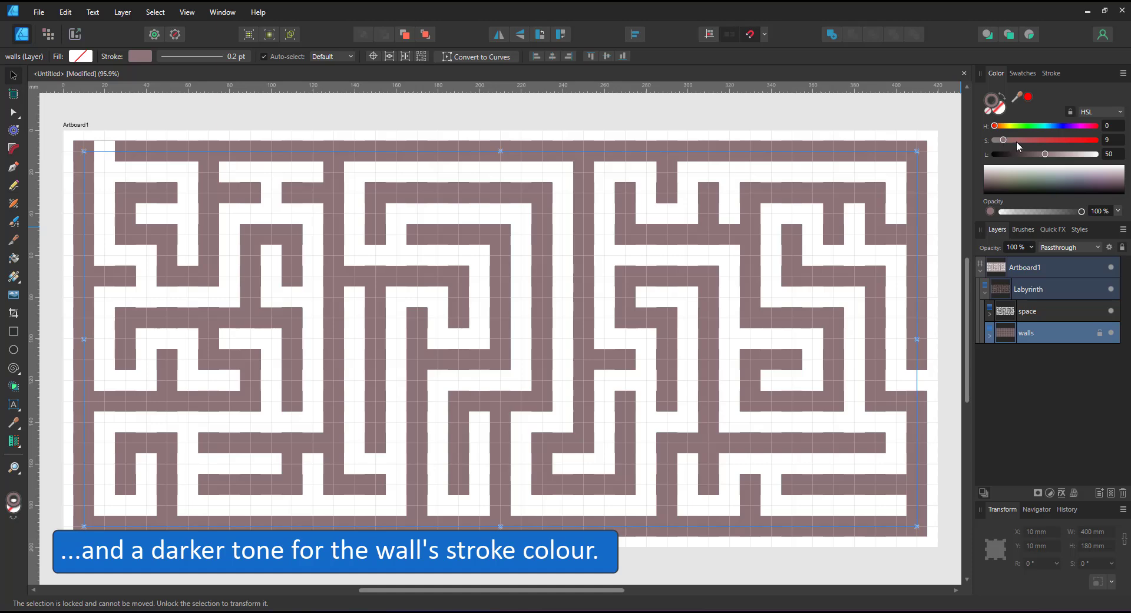
pyautogui.moveTo(1004, 140); pyautogui.dragTo(995, 140)
# In the space layer, draw erasing lines from (160, 50) to (190, 50) mm and from (270, 30) to (270, 40) mm to open rooms
pyautogui.click(140, 359)
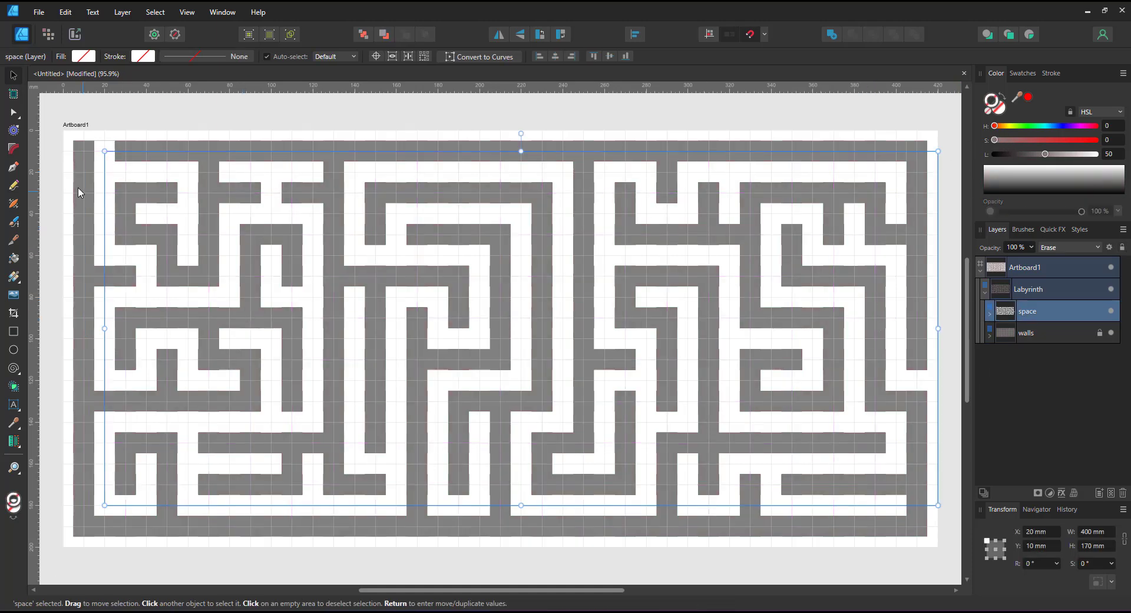
pyautogui.click(13, 166)
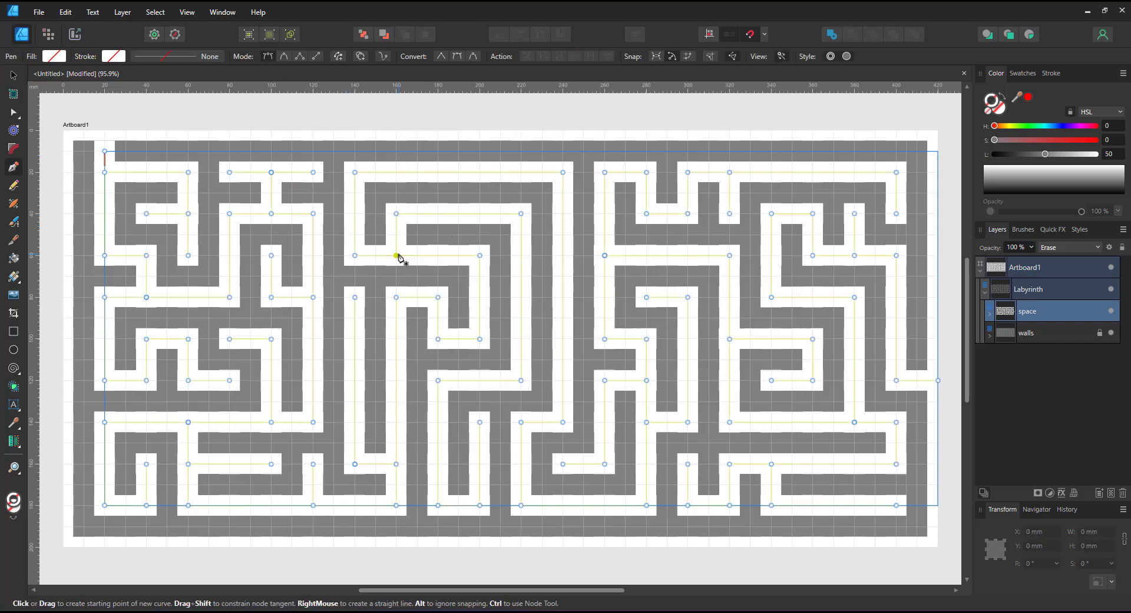
pyautogui.click(396, 235)
pyautogui.click(459, 234)
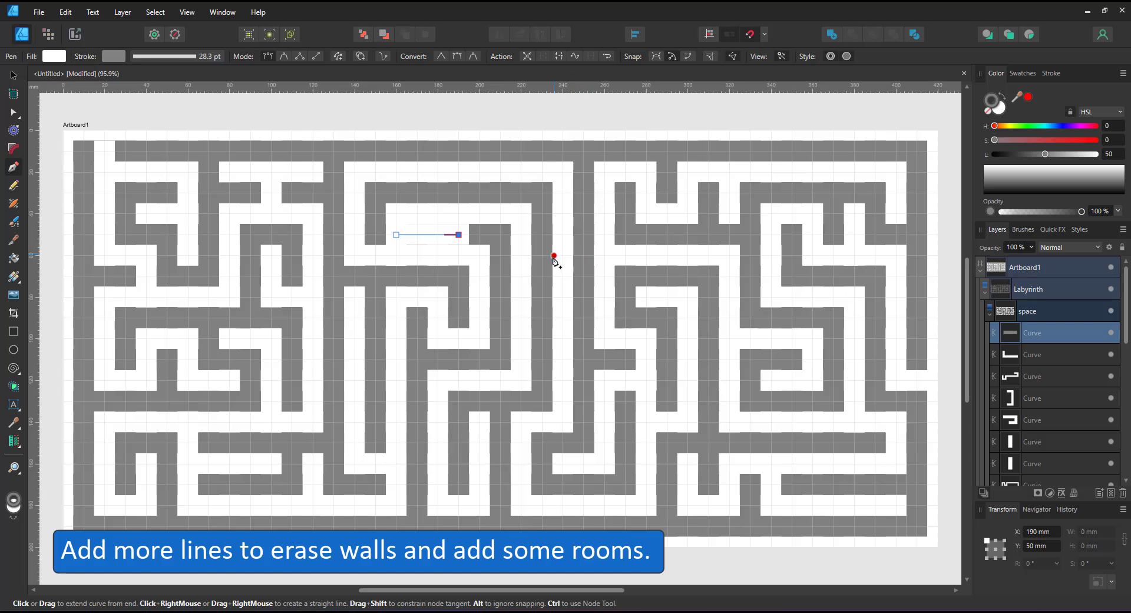
pyautogui.click(626, 192)
pyautogui.click(625, 213)
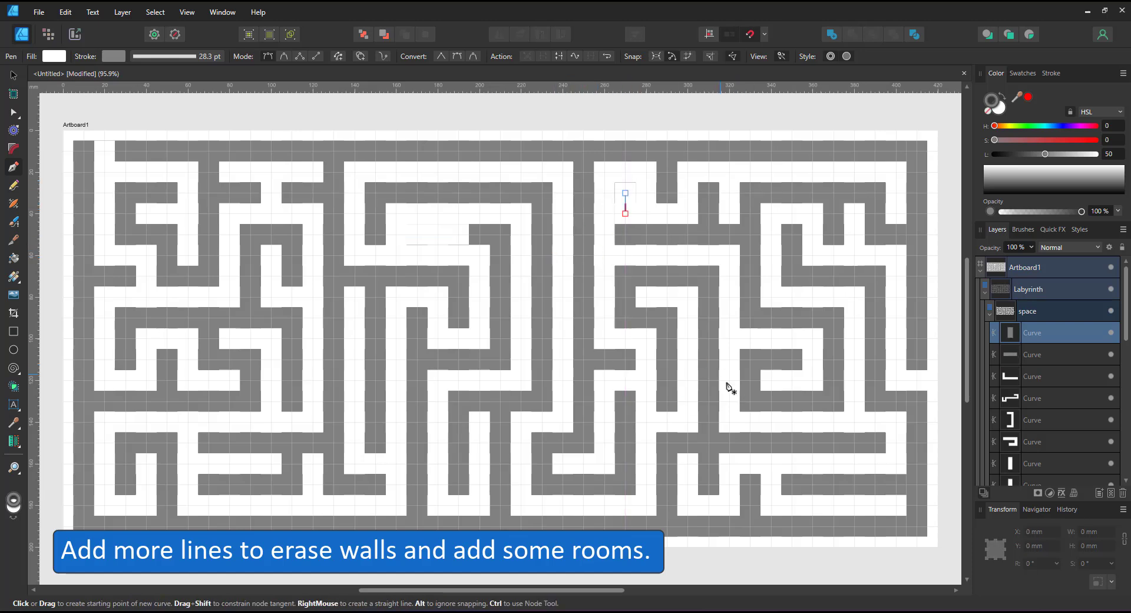
# Open three more rooms with vertical lines from (310, 170) to (310, 160), (30, 170) to (30, 160) and (110, 70) to (110, 60) mm
pyautogui.click(709, 484)
pyautogui.click(709, 464)
pyautogui.click(126, 484)
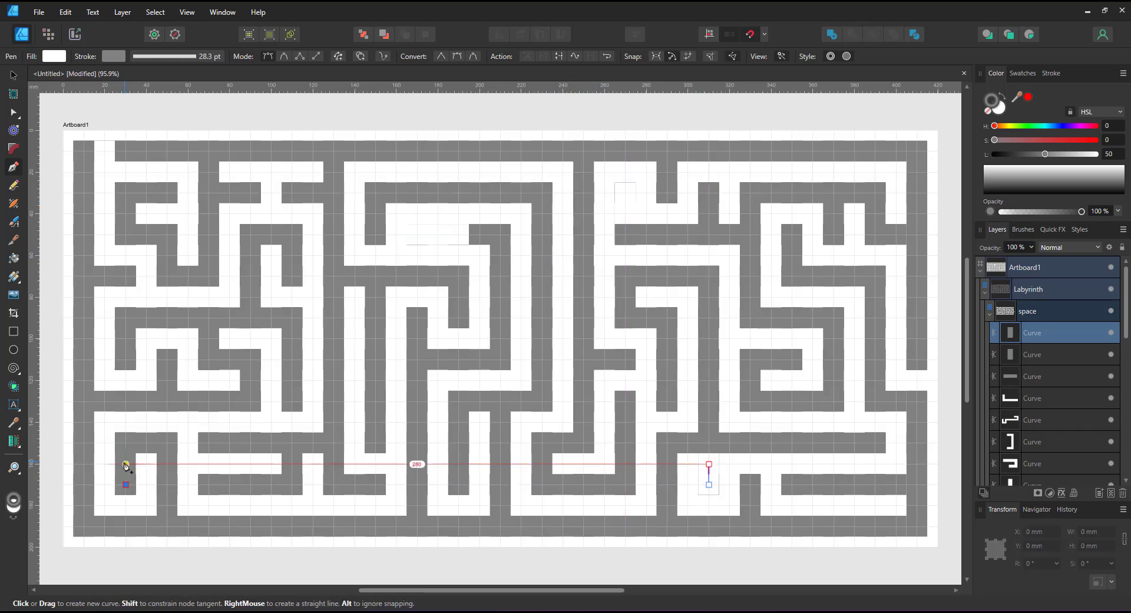
pyautogui.click(125, 464)
pyautogui.click(291, 276)
pyautogui.click(292, 255)
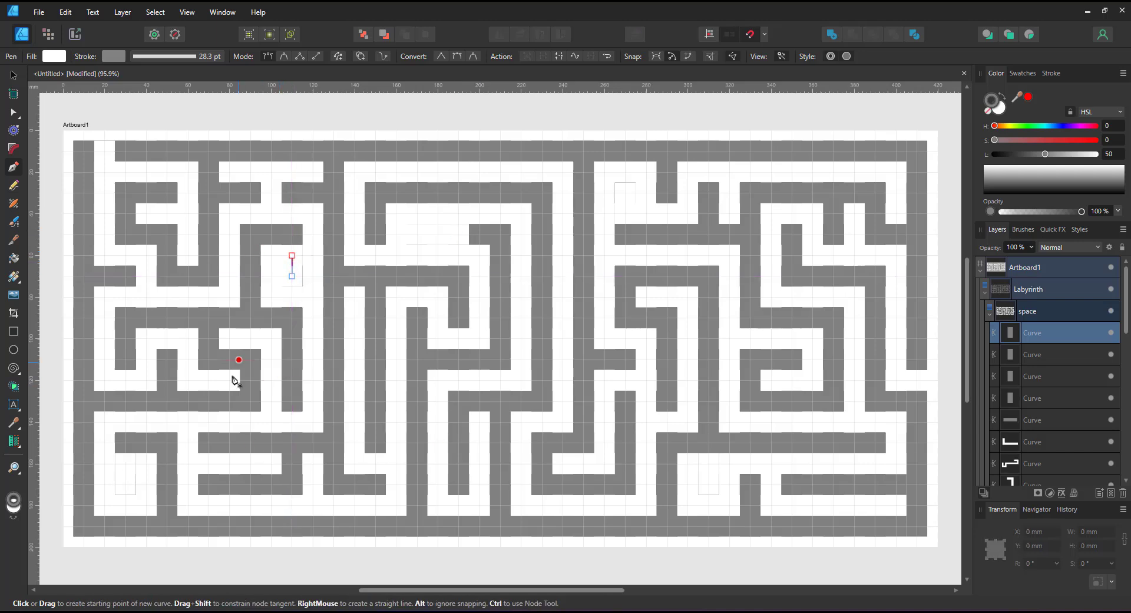
# Select all curves inside the walls layer and unlock them
pyautogui.press('v')
pyautogui.click(989, 314)
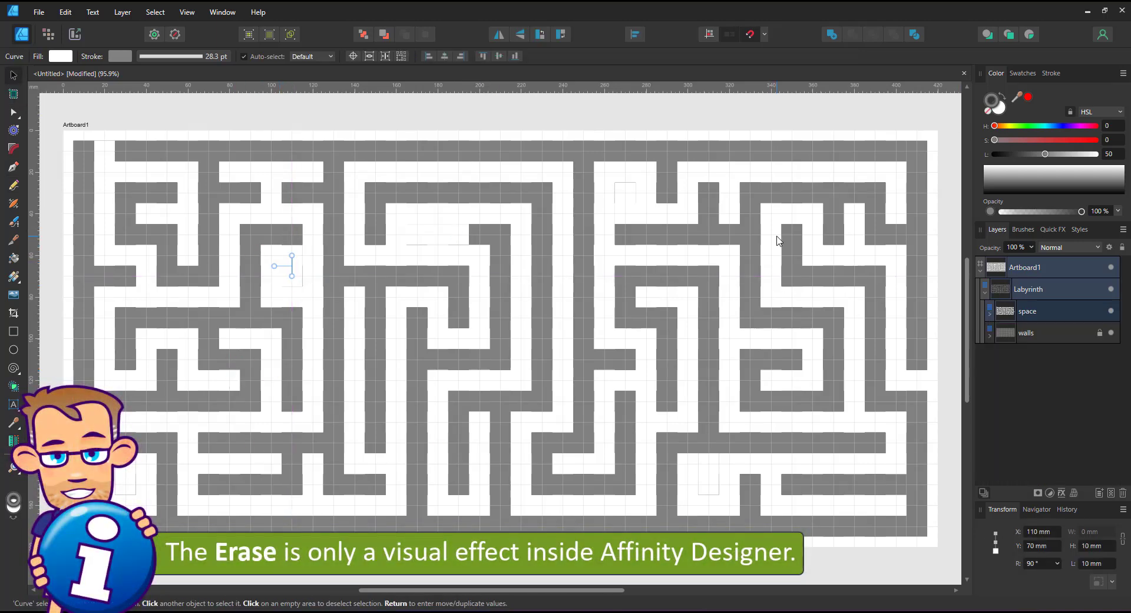
pyautogui.click(778, 235)
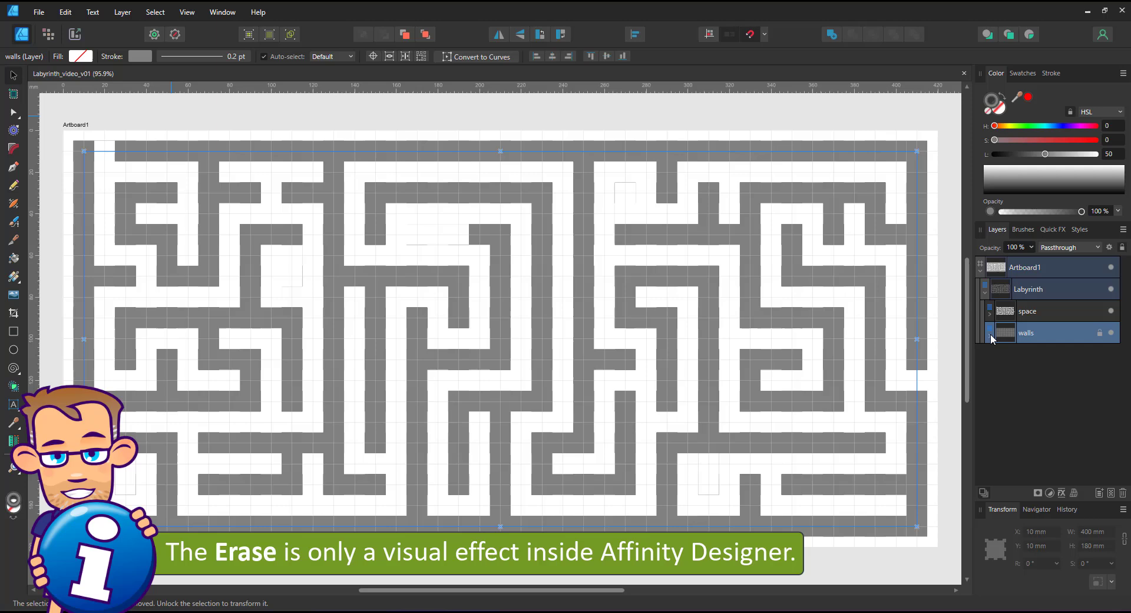
pyautogui.click(990, 336)
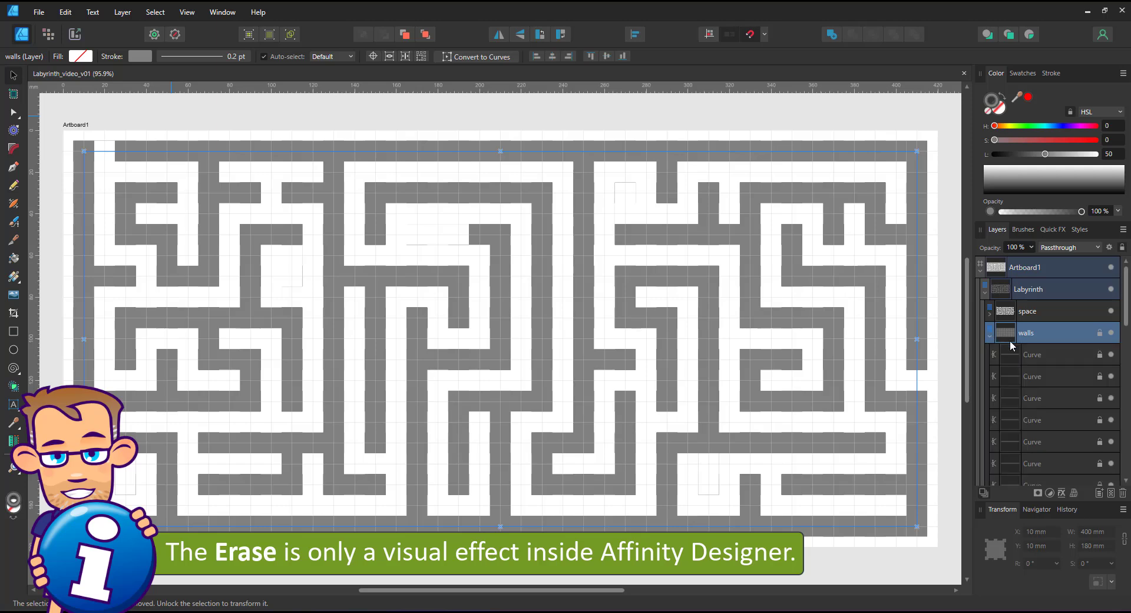
pyautogui.click(1032, 355)
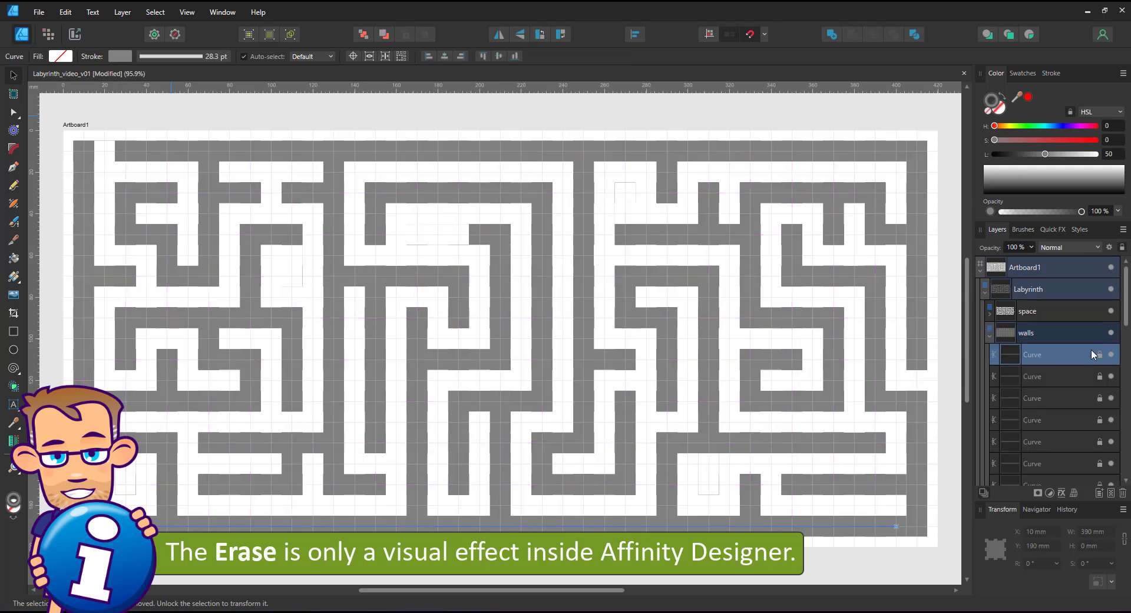
pyautogui.scroll(-10, 1059, 413)
pyautogui.keyDown('shift'); pyautogui.click(1033, 463); pyautogui.keyUp('shift')
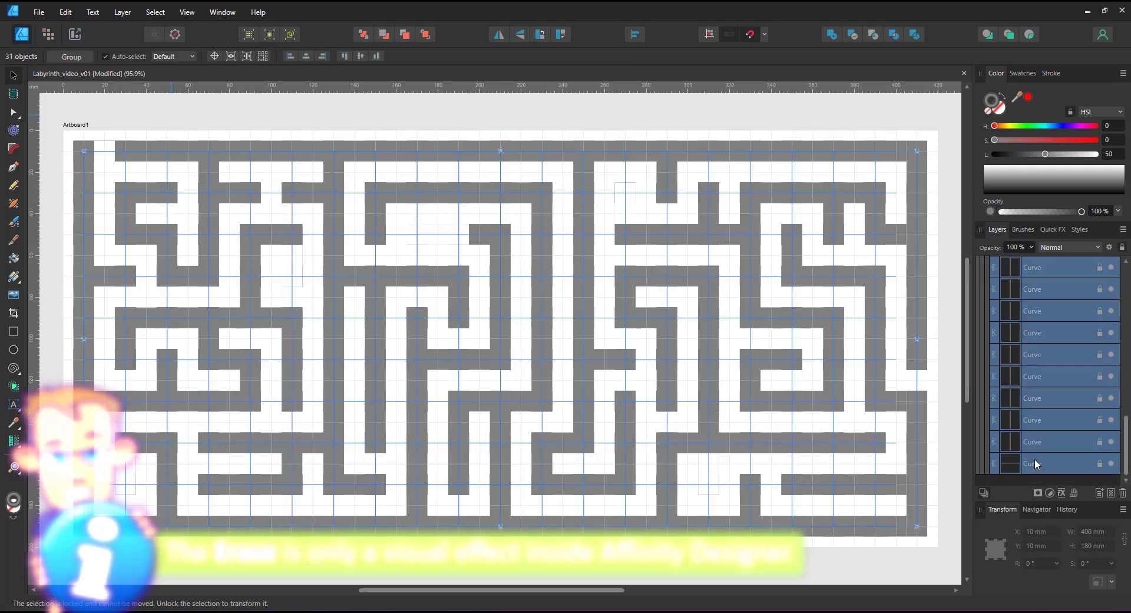
pyautogui.click(1121, 247)
# Expand the strokes of all wall curves and merge them with Boolean Add
pyautogui.click(122, 12)
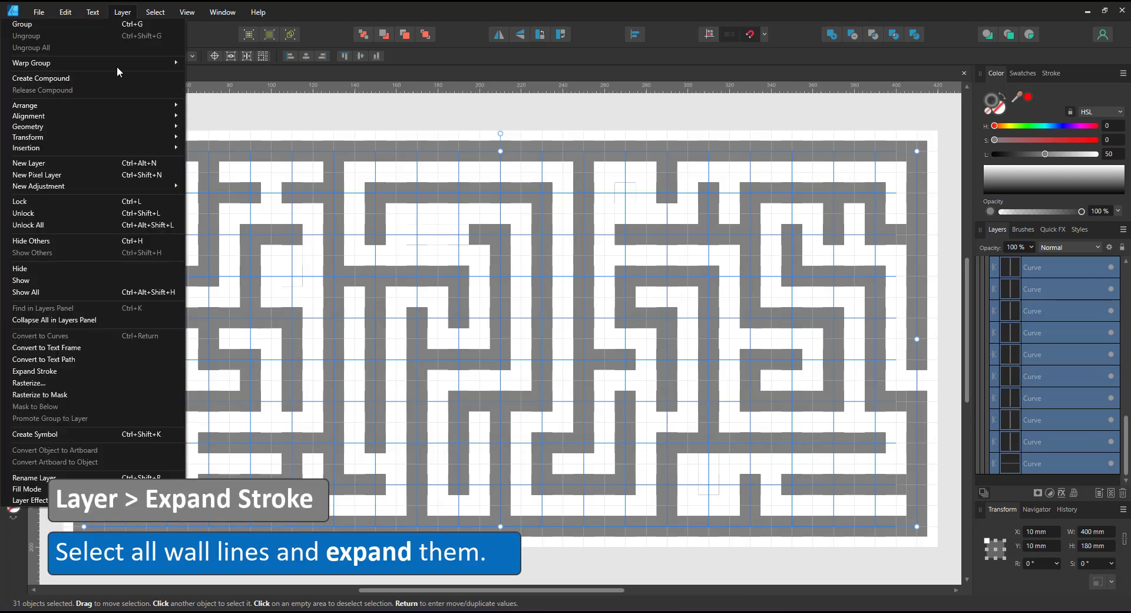
pyautogui.click(89, 371)
pyautogui.click(830, 37)
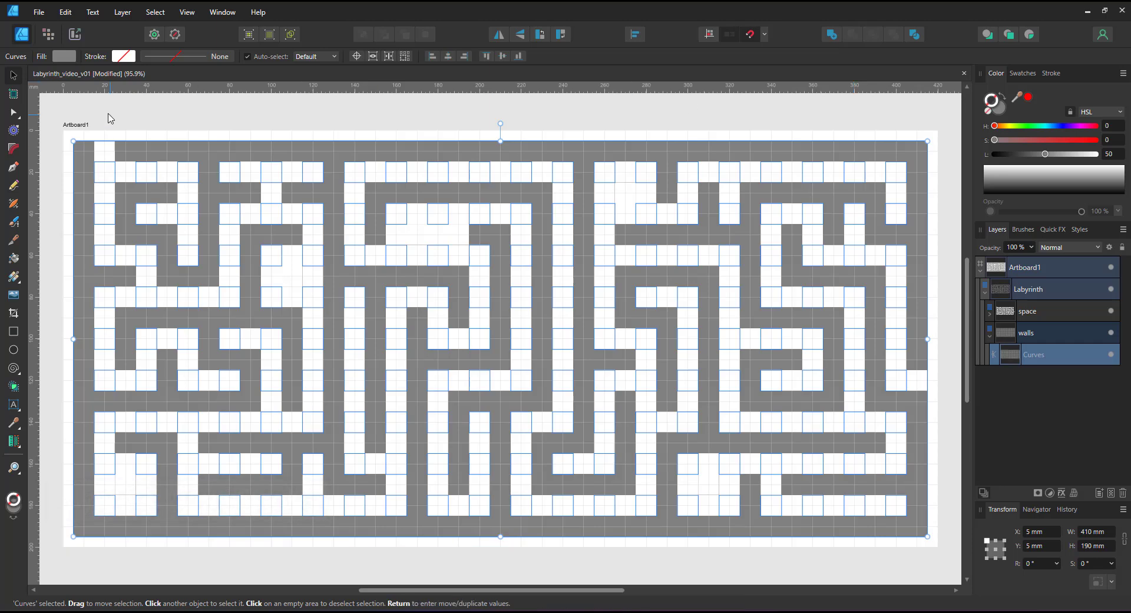
# Delete all inner nodes of the merged walls shape, keeping only its outer rectangle
pyautogui.press('a')
pyautogui.moveTo(85, 156)
pyautogui.mouseDown()
pyautogui.moveTo(386, 383)
pyautogui.moveTo(906, 493)
pyautogui.moveTo(918, 525)
pyautogui.mouseUp()
pyautogui.press('Delete')
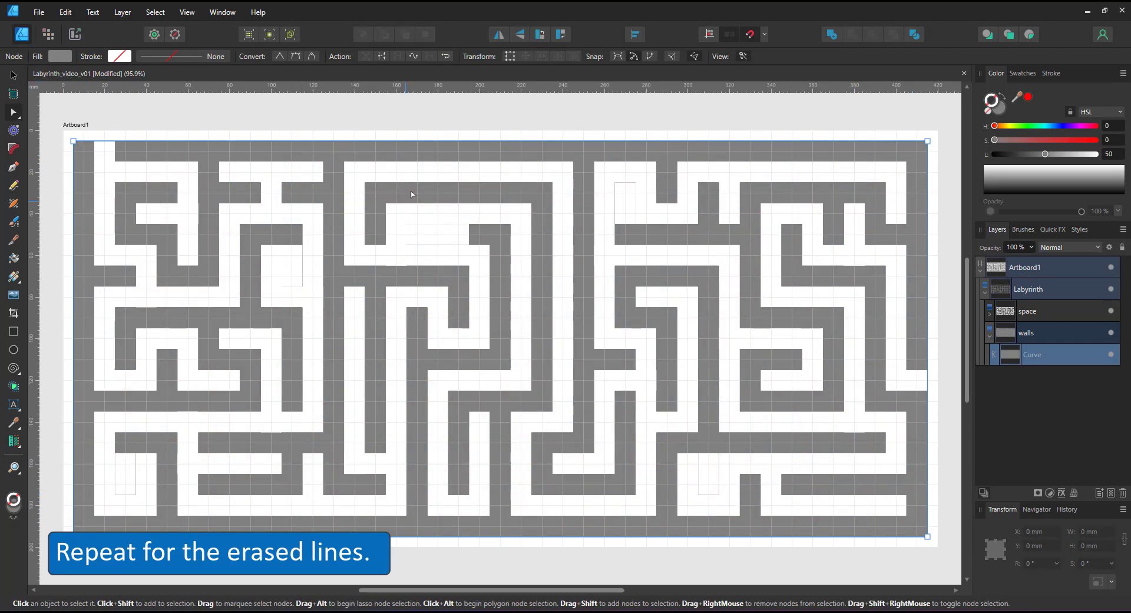
# Select all curves in the space layer, expand their strokes and combine them with Boolean Add
pyautogui.click(989, 311)
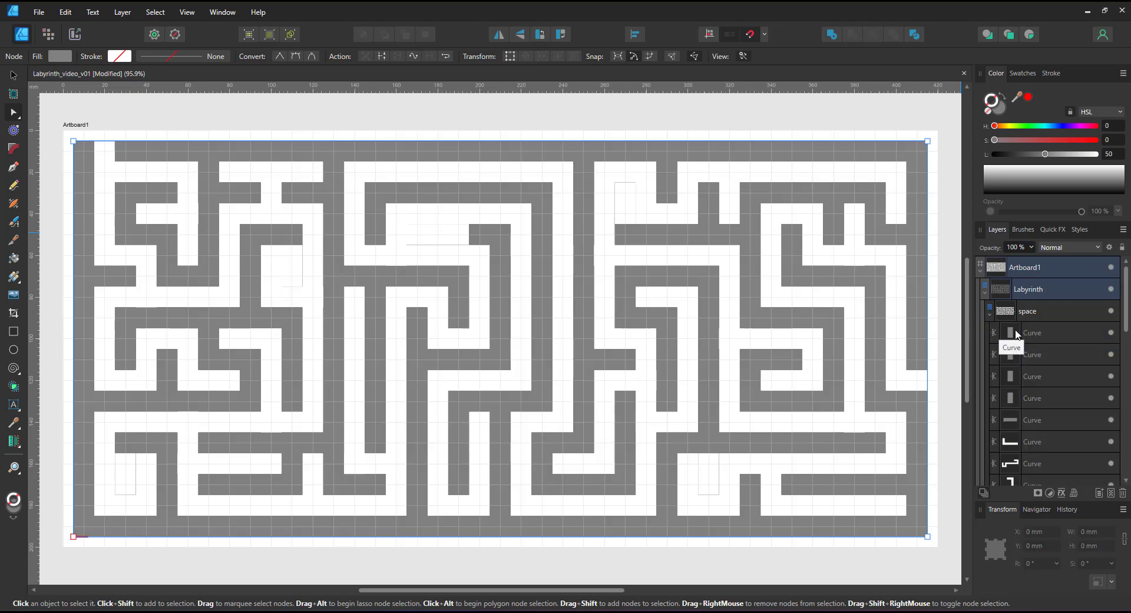
pyautogui.scroll(-5, 1036, 365)
pyautogui.click(1009, 418)
pyautogui.hotkey('ctrl', 'a')
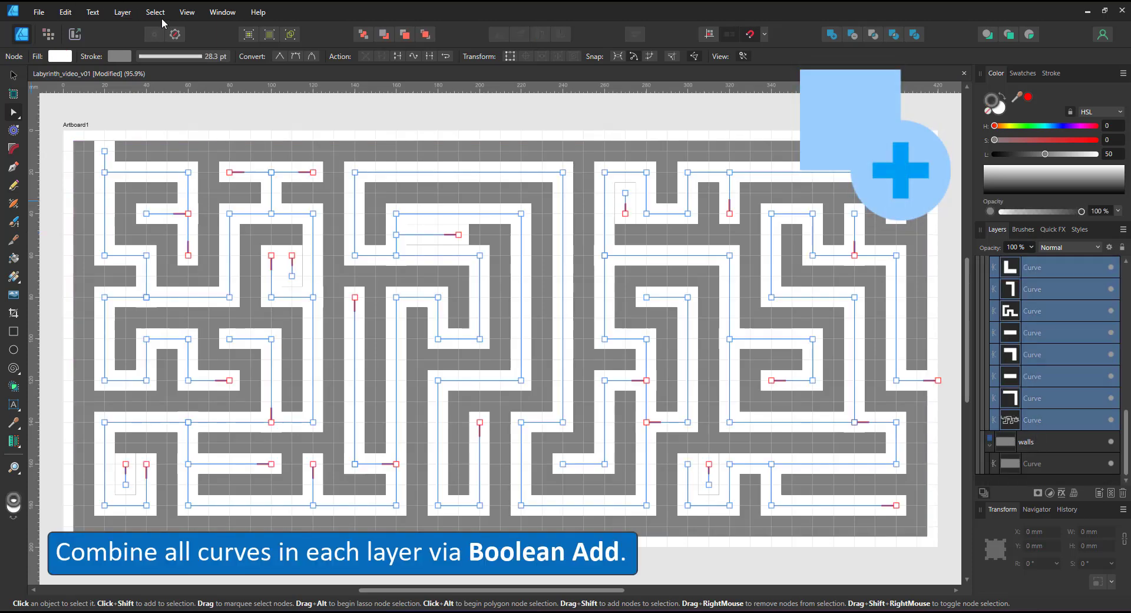
pyautogui.click(123, 12)
pyautogui.click(81, 377)
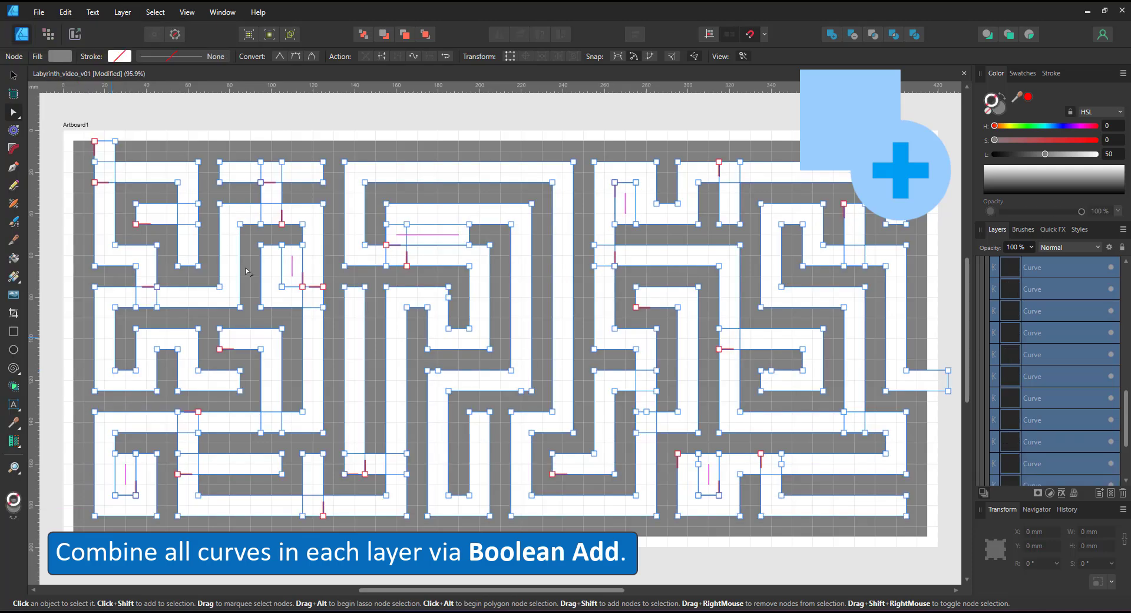
pyautogui.click(832, 34)
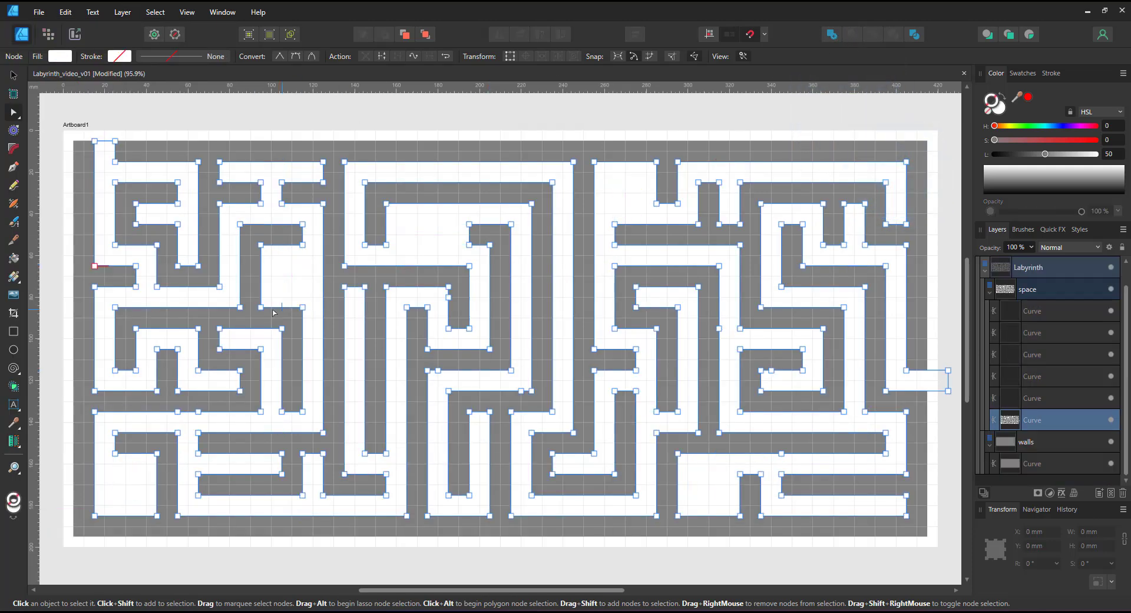
# Delete the five leftover artifact curves above the combined shape in the space layer
pyautogui.click(990, 293)
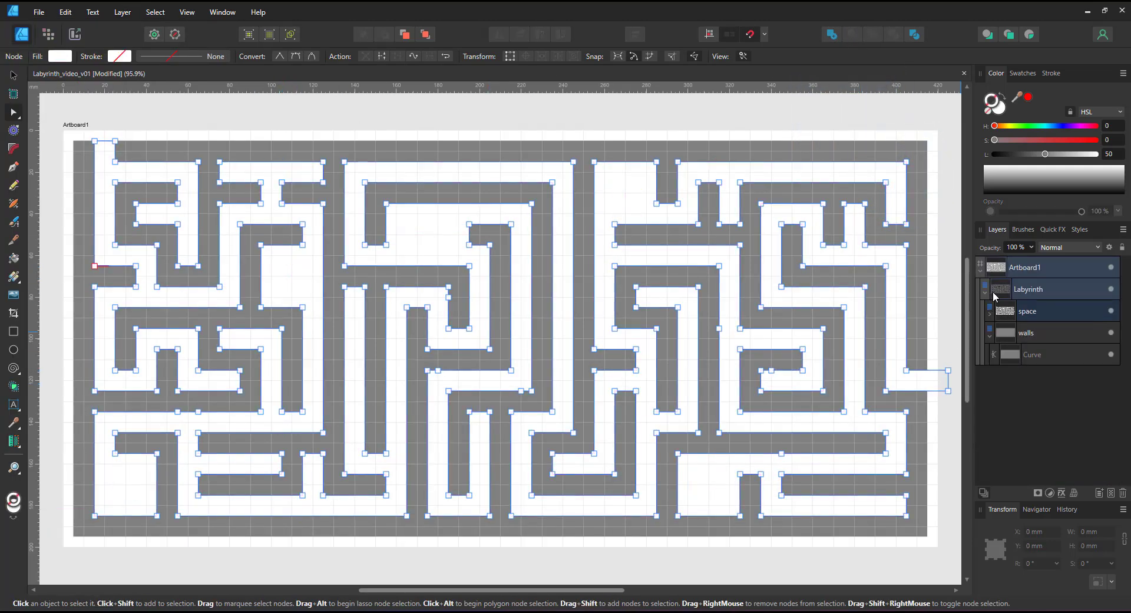
pyautogui.click(990, 313)
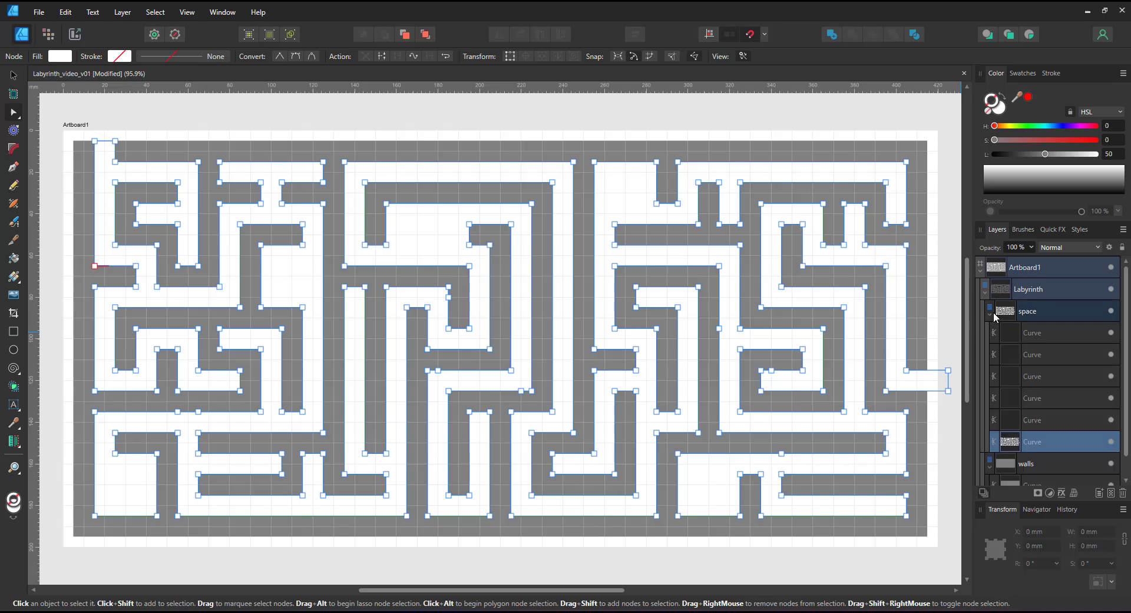
pyautogui.click(1035, 332)
pyautogui.keyDown('shift'); pyautogui.click(1043, 417); pyautogui.keyUp('shift')
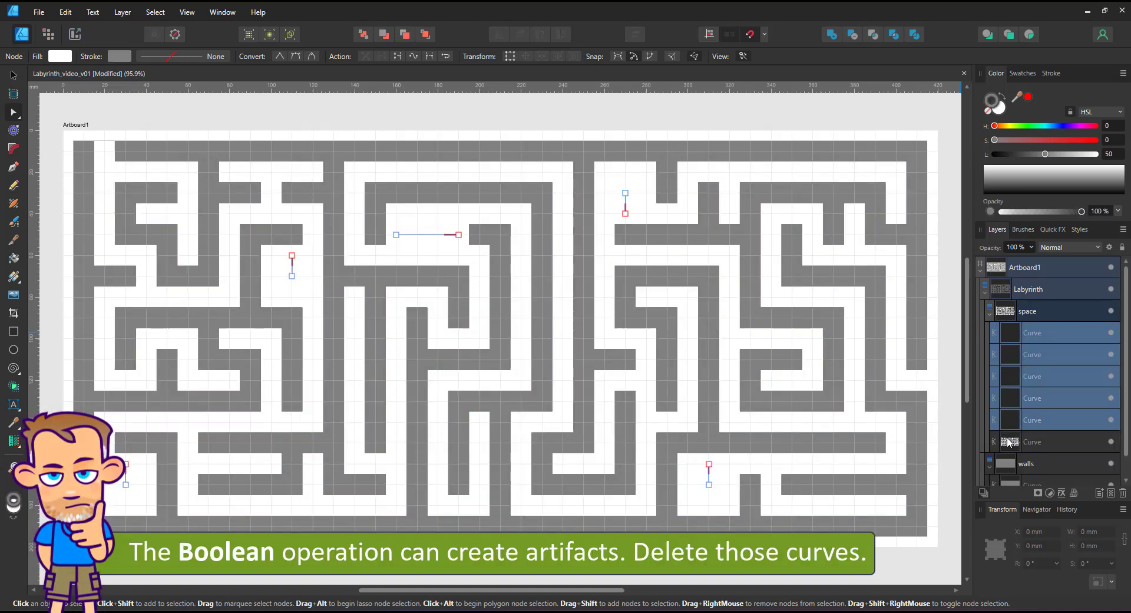
pyautogui.press('Delete')
# Move the path and wall curves directly into the Labyrinth layer and delete the emptied space and walls layers
pyautogui.moveTo(1023, 337); pyautogui.dragTo(1047, 304)
pyautogui.moveTo(1037, 383); pyautogui.dragTo(1036, 328)
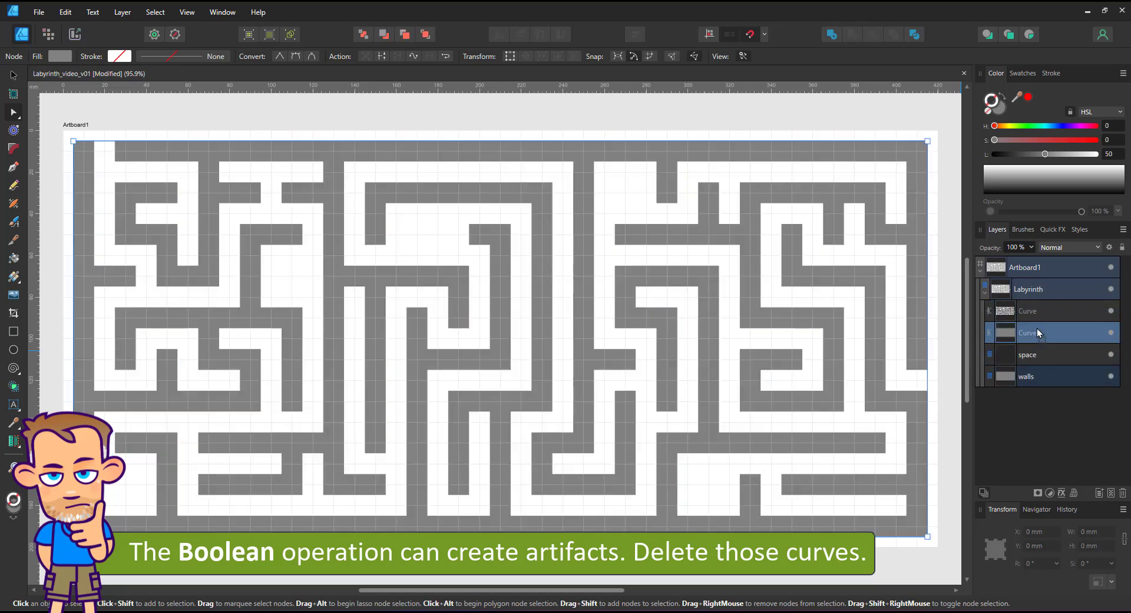
pyautogui.click(1038, 356)
pyautogui.keyDown('shift'); pyautogui.click(1024, 377); pyautogui.keyUp('shift')
pyautogui.press('Delete')
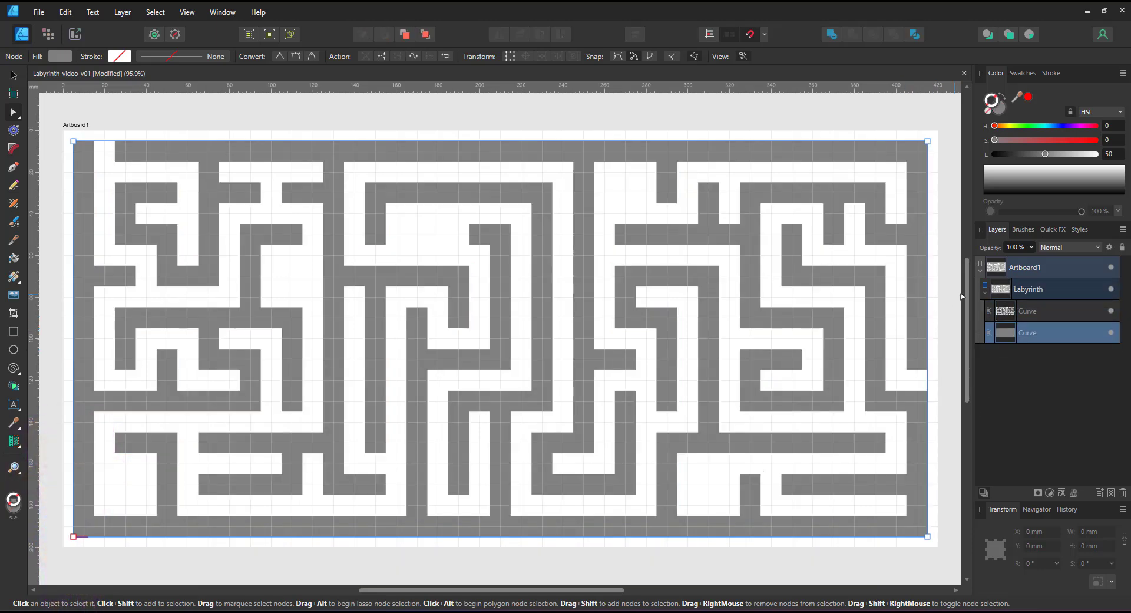
# Combine the path and wall curves into a compound that subtracts the path from the wall rectangle
pyautogui.keyDown('shift'); pyautogui.click(1020, 313); pyautogui.keyUp('shift')
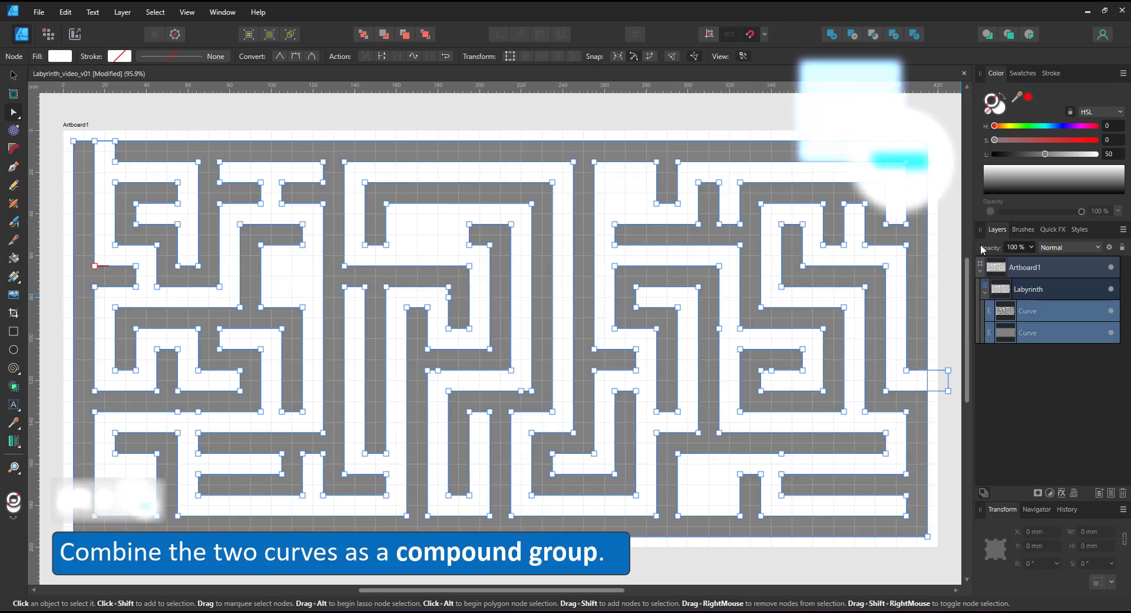
pyautogui.keyDown('alt'); pyautogui.click(853, 35); pyautogui.keyUp('alt')
pyautogui.click(878, 241)
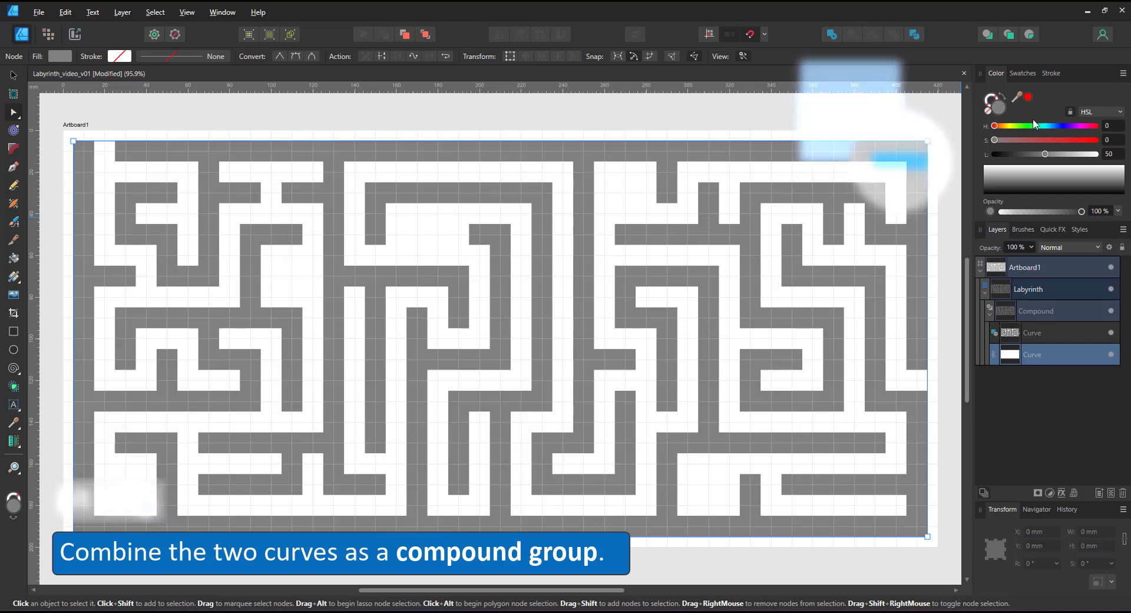
# Recolour the whole maze compound with the picked red fill, then shift the fill's hue
pyautogui.click(1029, 98)
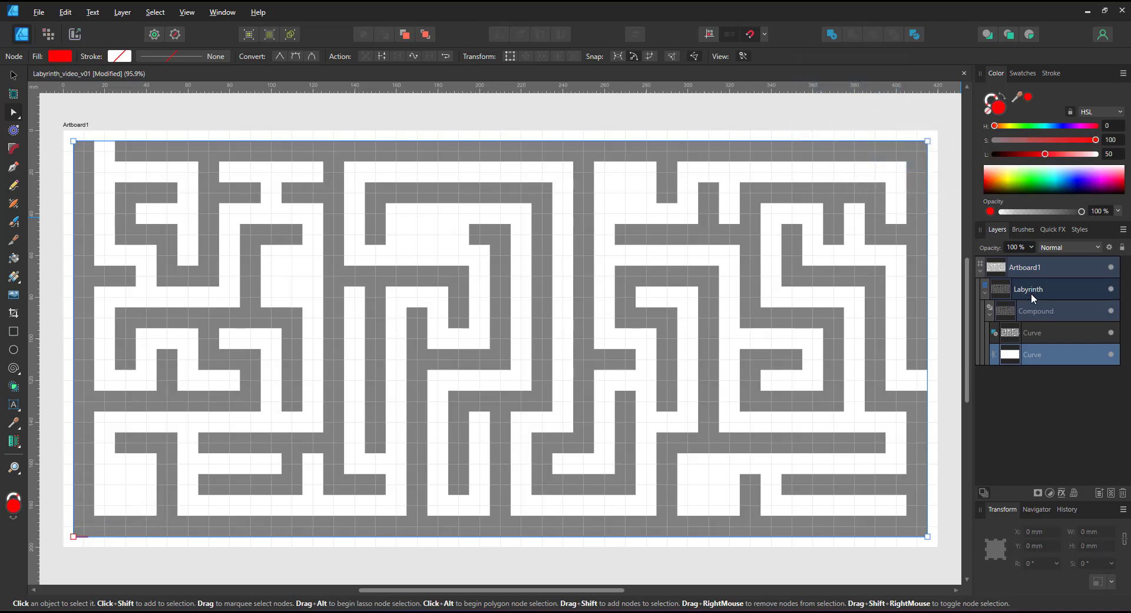
pyautogui.click(1031, 333)
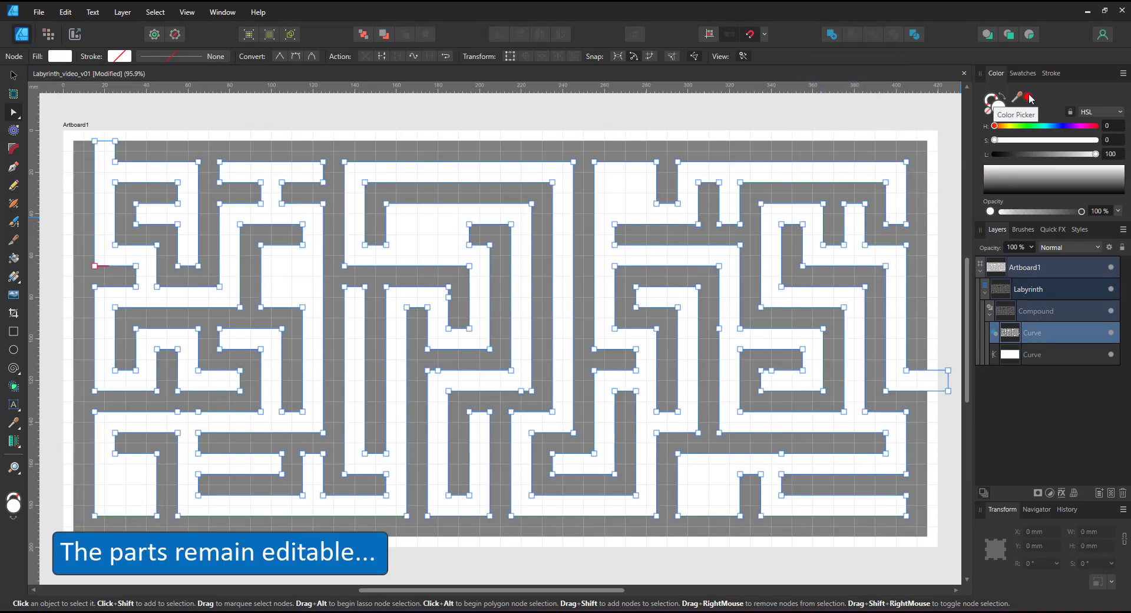
pyautogui.click(995, 333)
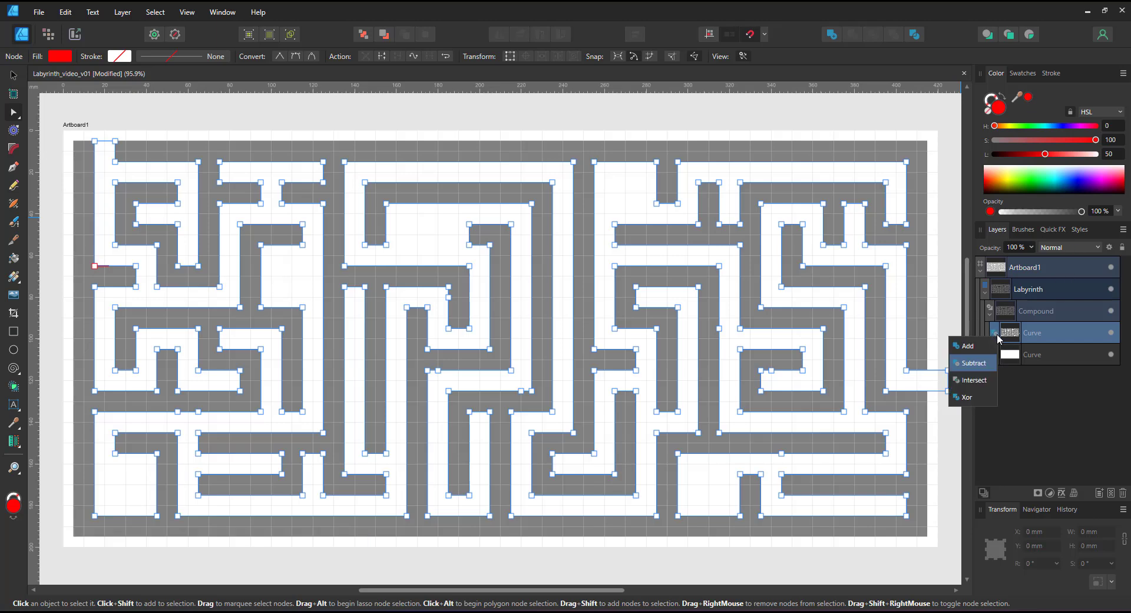
pyautogui.click(1032, 317)
pyautogui.click(1026, 99)
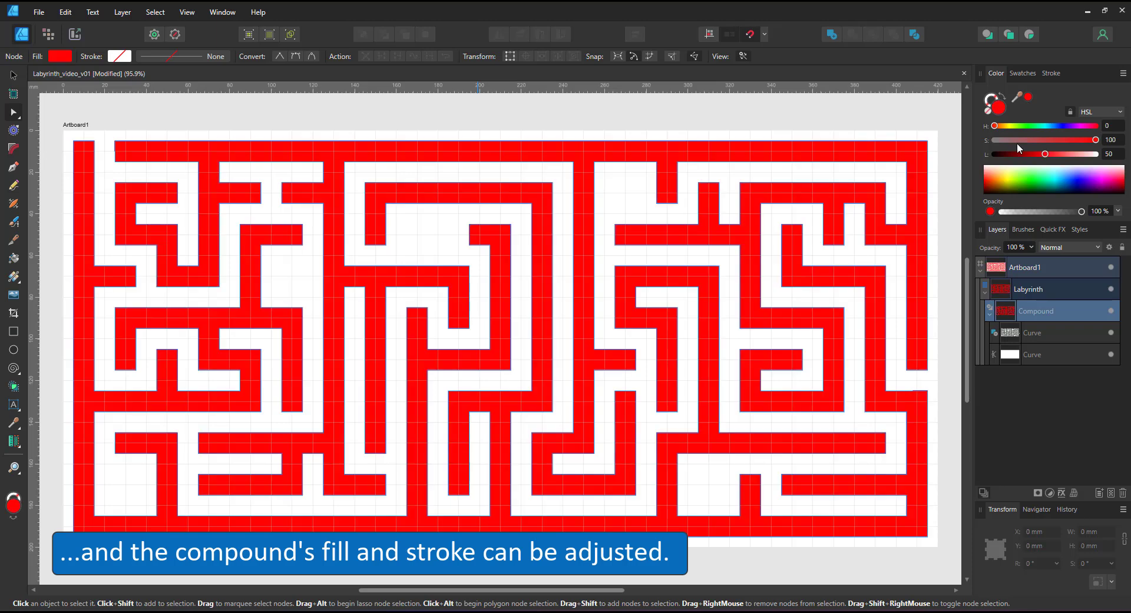
pyautogui.moveTo(994, 126); pyautogui.dragTo(1051, 127)
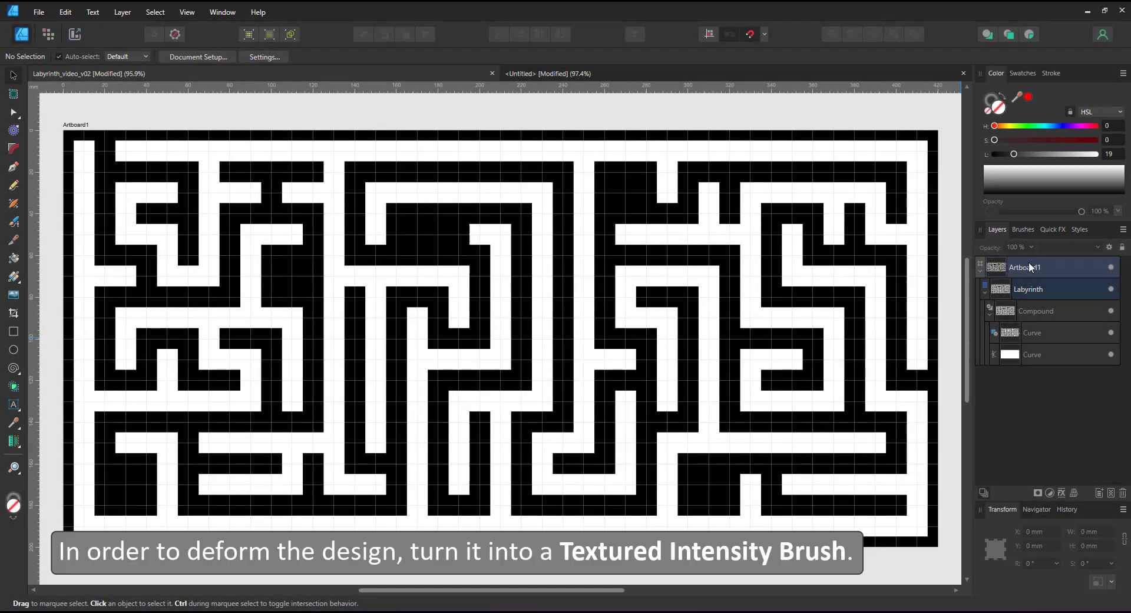
# Crop the artboard on all four sides to the labyrinth's outer edges, about 409 × 190 mm
pyautogui.click(1030, 268)
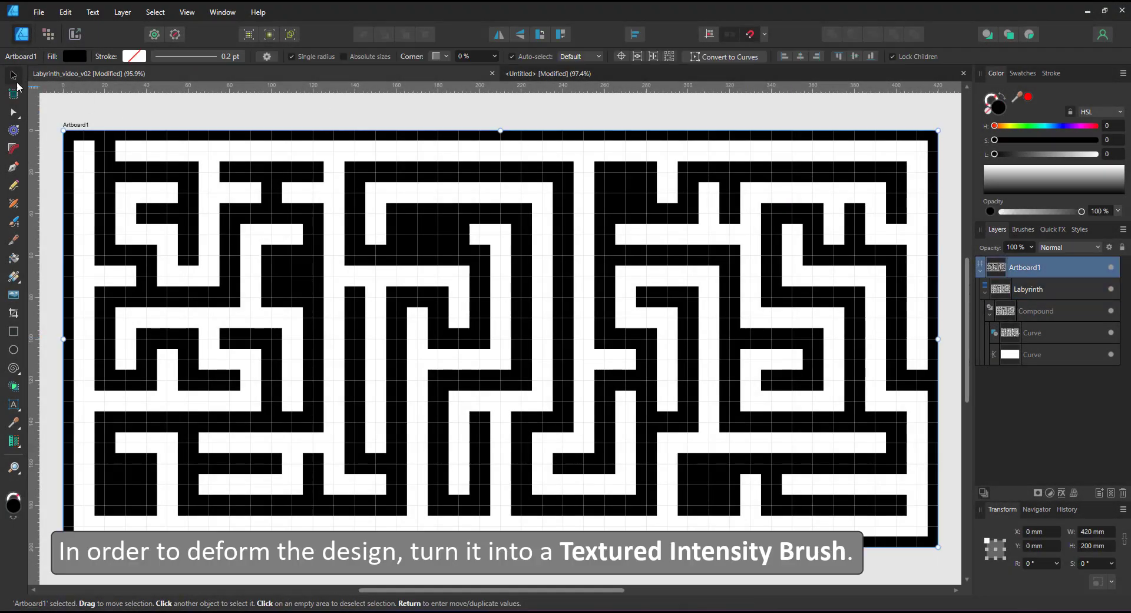
pyautogui.moveTo(499, 131)
pyautogui.mouseDown()
pyautogui.moveTo(500, 151)
pyautogui.moveTo(500, 139)
pyautogui.mouseUp()
pyautogui.moveTo(500, 547); pyautogui.dragTo(501, 537)
pyautogui.moveTo(939, 338); pyautogui.dragTo(929, 341)
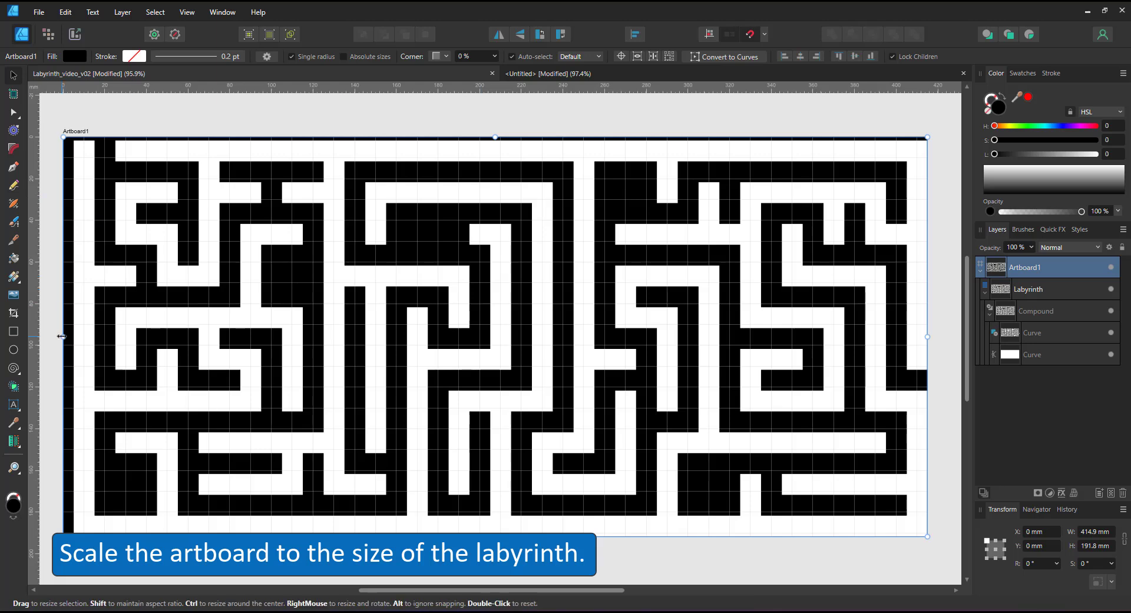
pyautogui.moveTo(61, 337)
pyautogui.mouseDown()
pyautogui.moveTo(52, 334)
pyautogui.moveTo(73, 334)
pyautogui.mouseUp()
pyautogui.scroll(2, 489, 144)
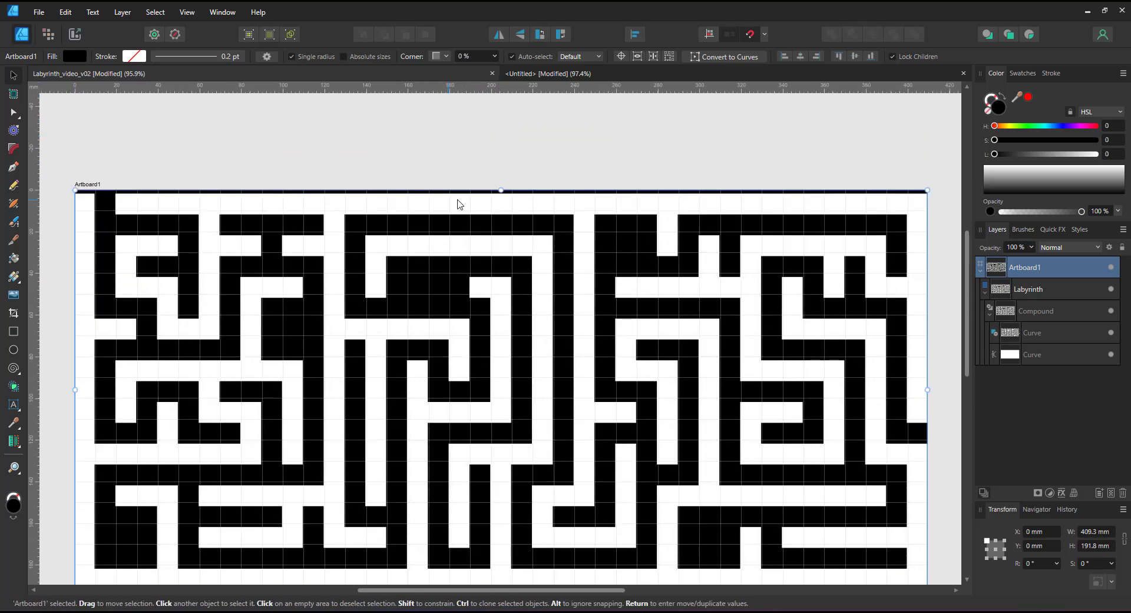
pyautogui.scroll(5, 489, 183)
pyautogui.moveTo(500, 178)
pyautogui.mouseDown()
pyautogui.moveTo(499, 196)
pyautogui.moveTo(500, 179)
pyautogui.mouseUp()
pyautogui.scroll(-6, 555, 187)
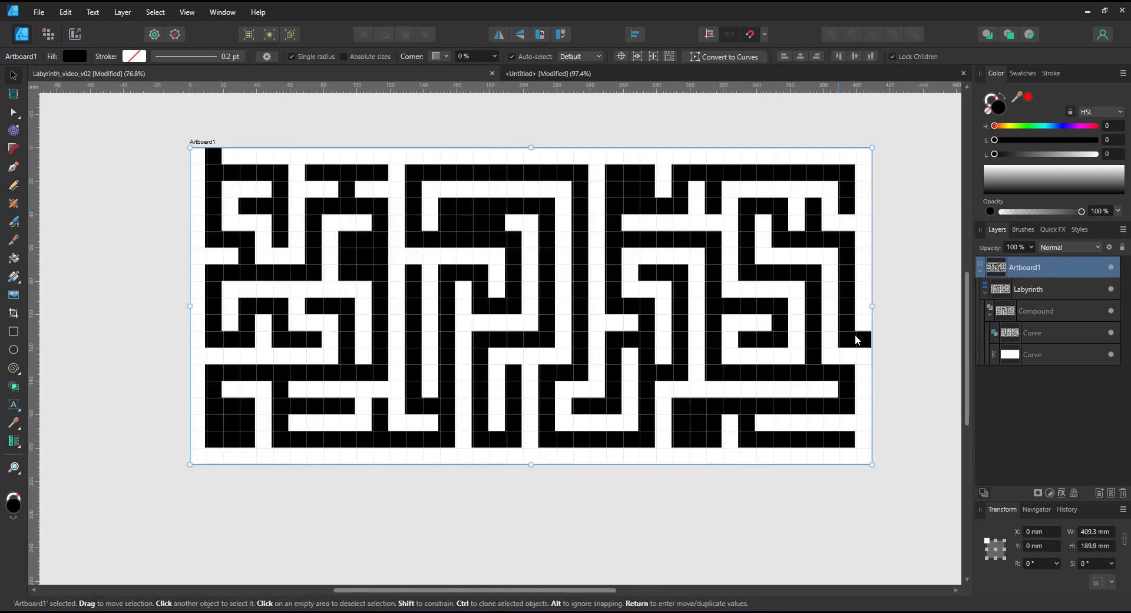
# Cut off the labyrinth's outer wall at the exit side by narrowing the artboard to about 399 mm
pyautogui.scroll(4, 857, 340)
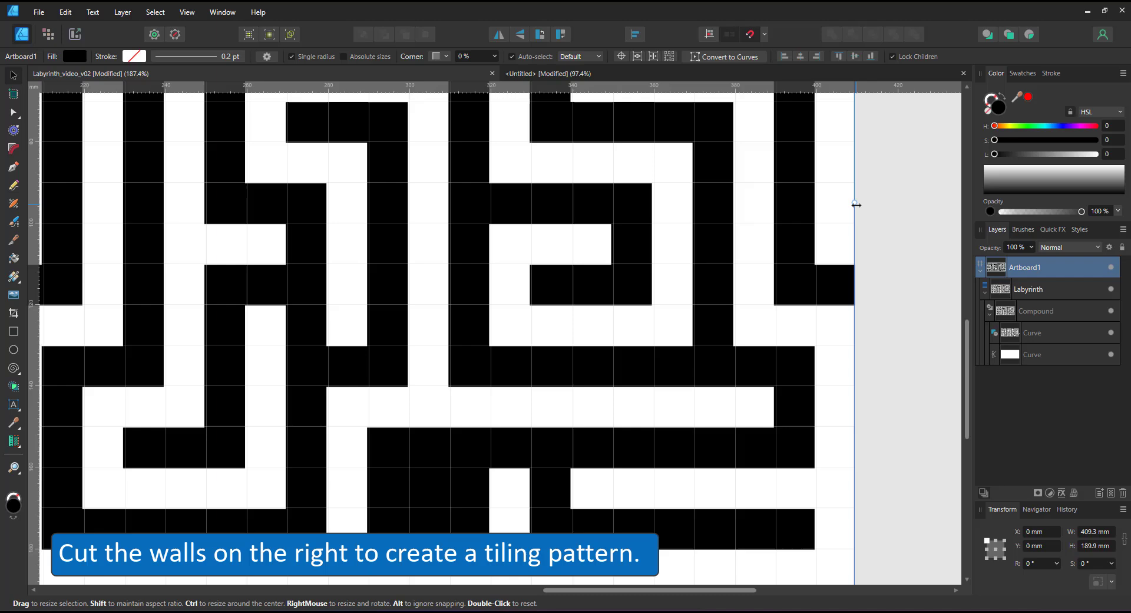
pyautogui.moveTo(854, 204); pyautogui.dragTo(815, 210)
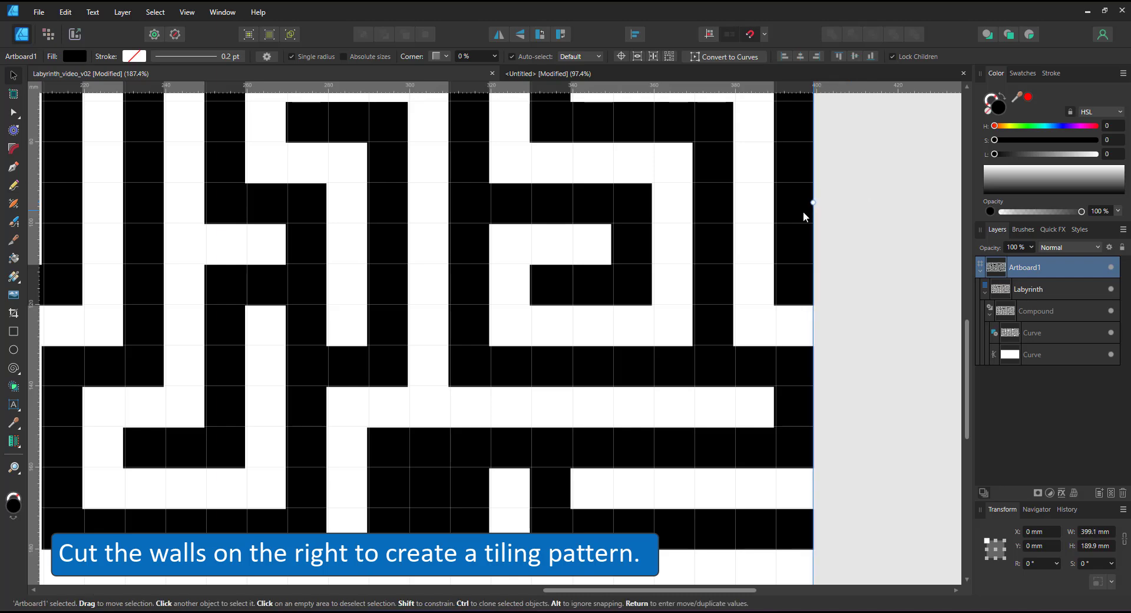
pyautogui.scroll(-4, 824, 218)
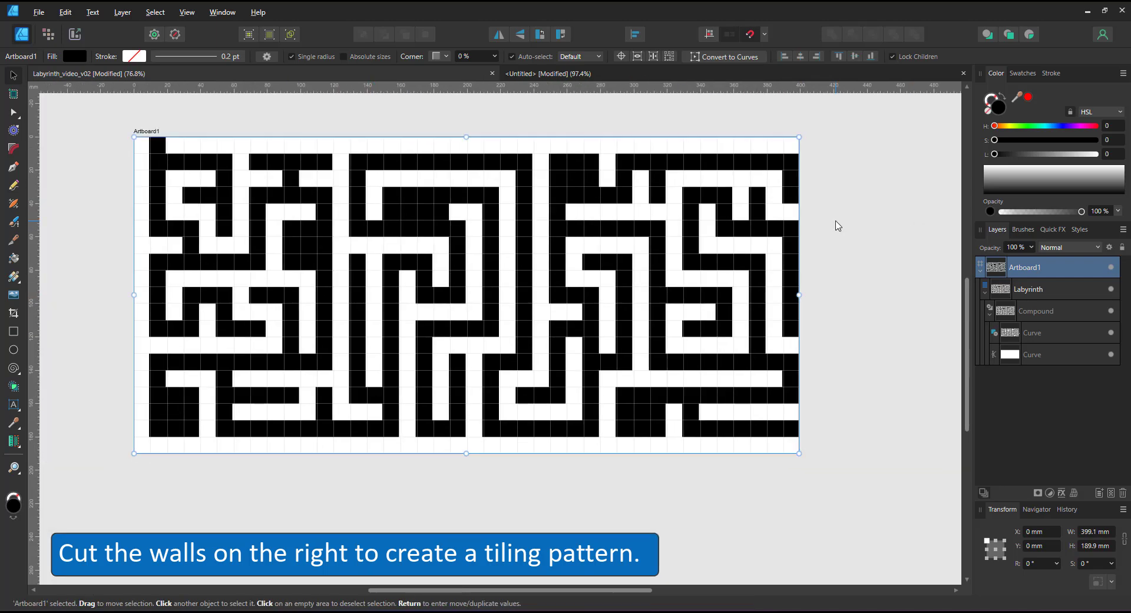
# Export the artboard as a PNG image 1500 px wide with proportional height
pyautogui.hotkey('ctrl', 'alt', 'shift', 'w')
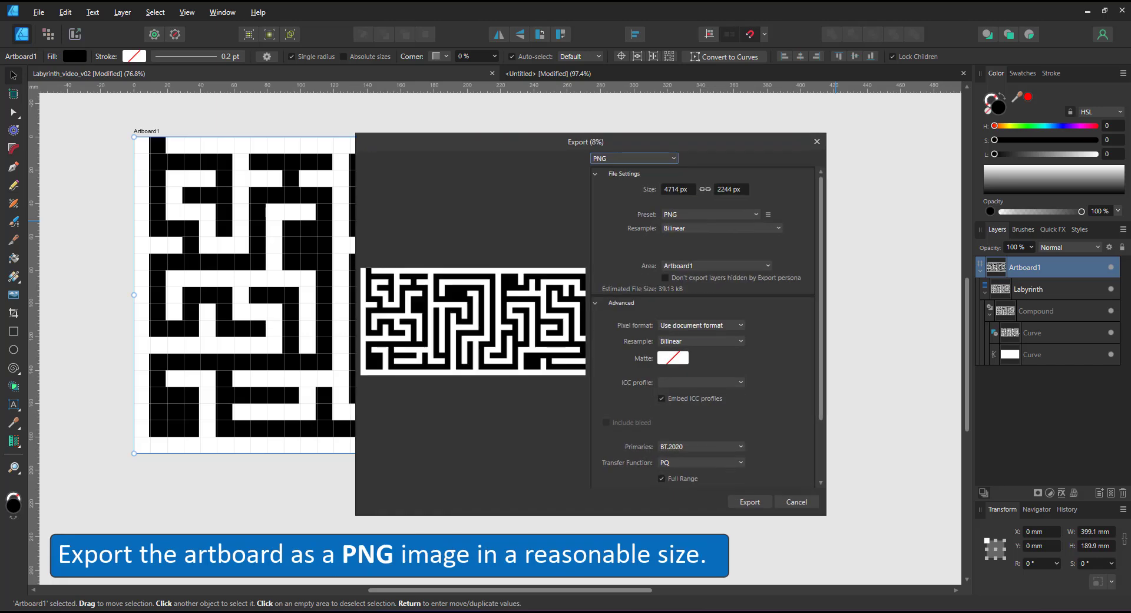
pyautogui.click(686, 191)
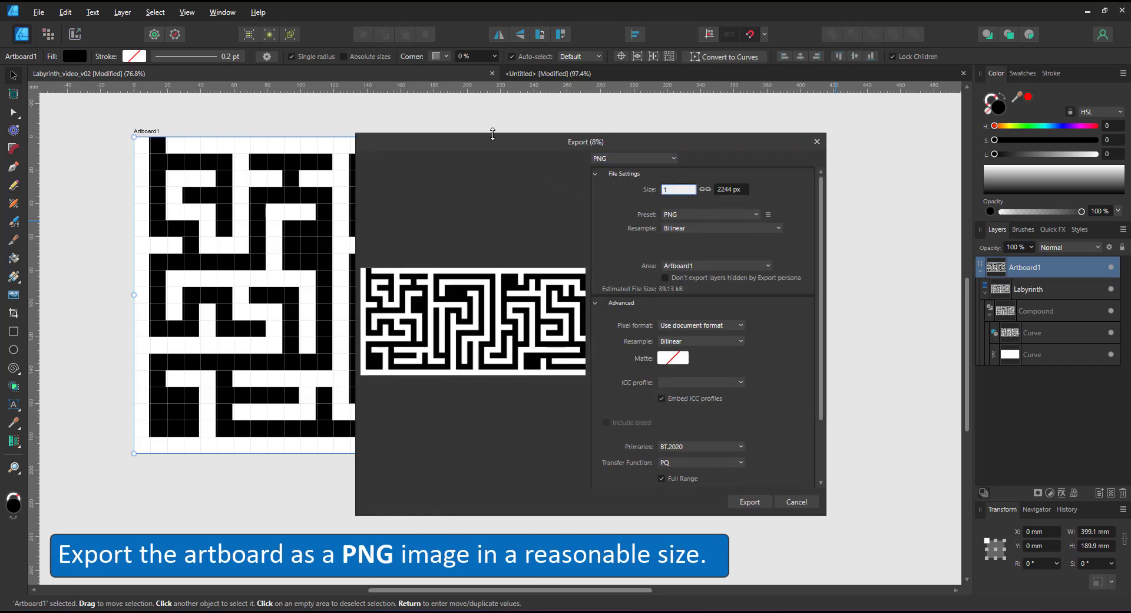
pyautogui.press('Return')
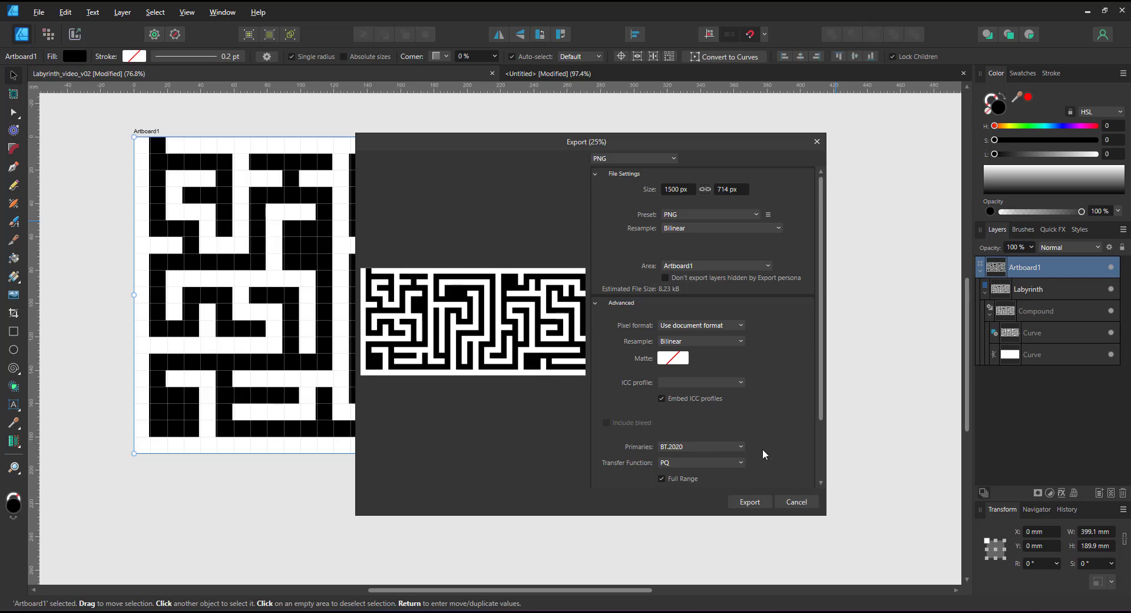
pyautogui.click(750, 502)
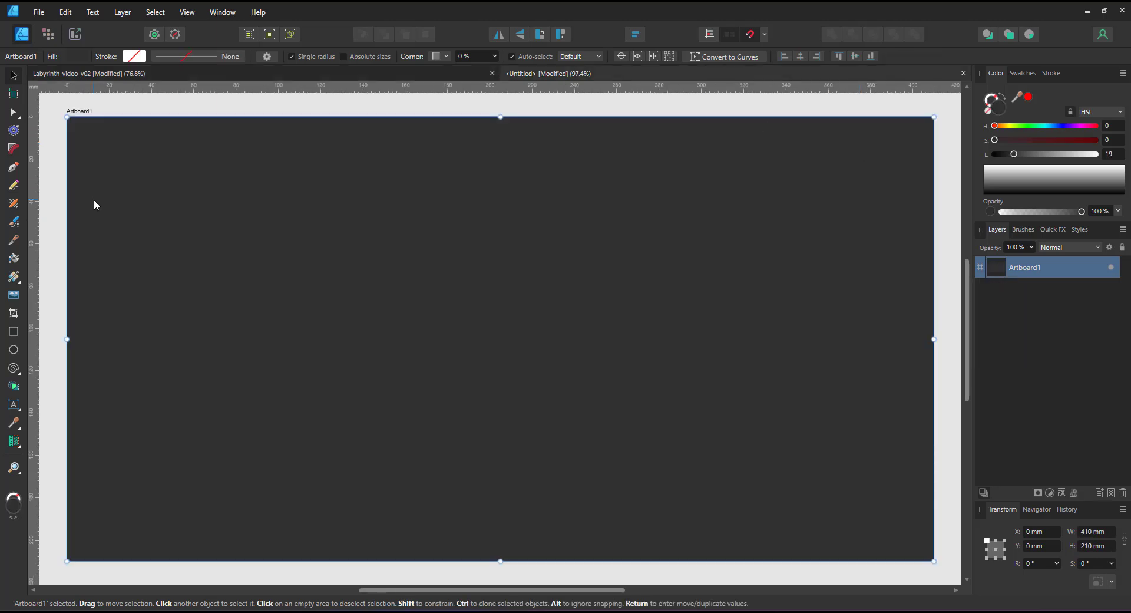
# Draw a horizontal line about 307 mm long on the untitled document's dark artboard with the Pen tool and bend it into a gentle S-curve
pyautogui.press('p')
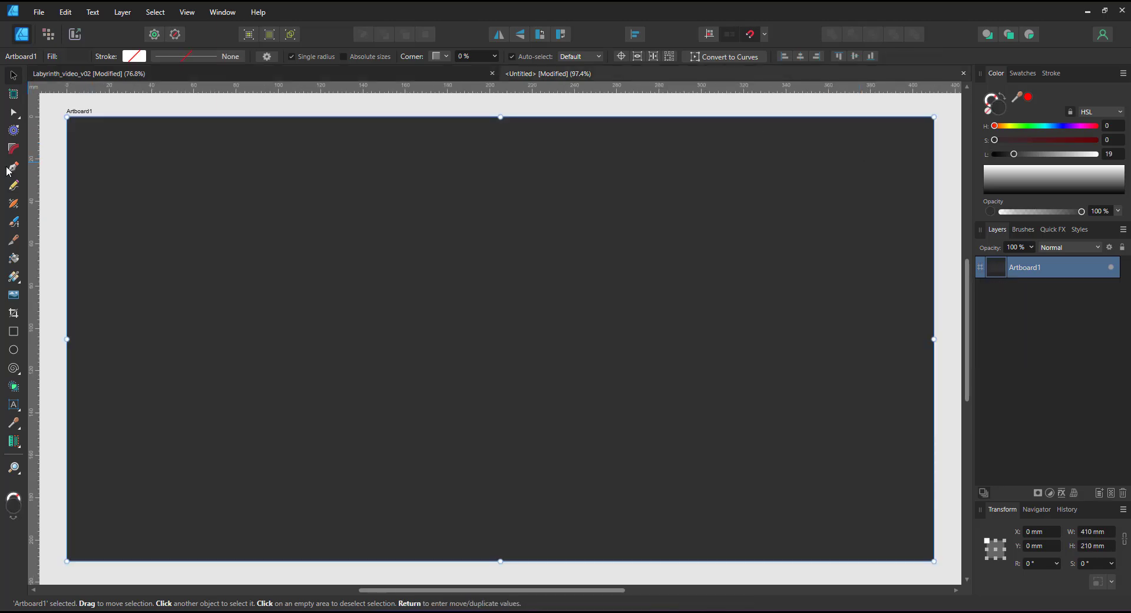
pyautogui.click(152, 248)
pyautogui.click(801, 248)
pyautogui.press('a')
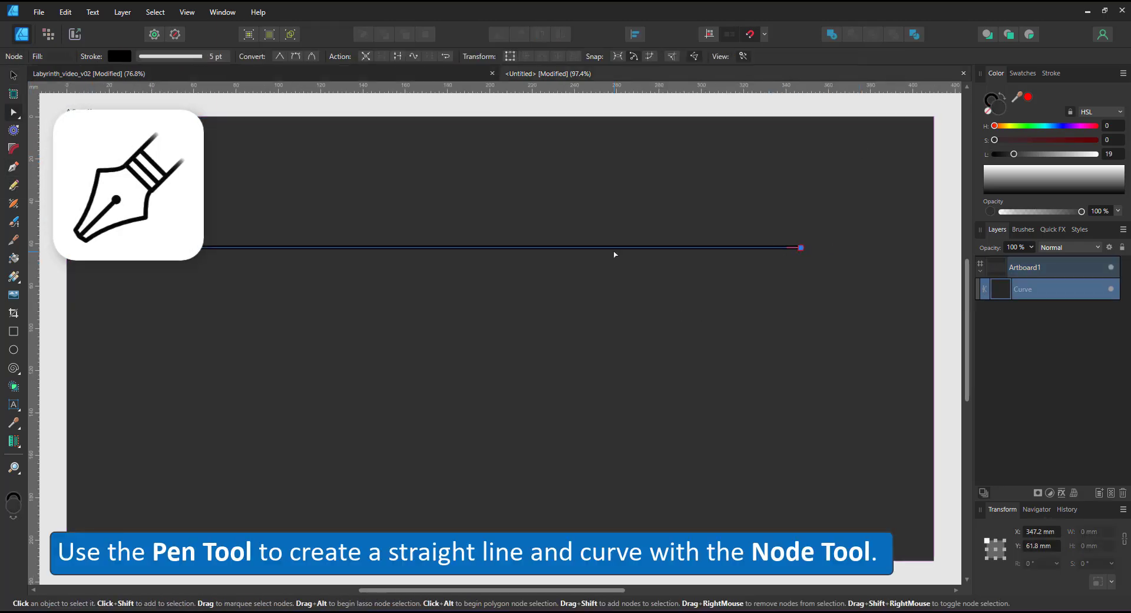
pyautogui.moveTo(615, 263)
pyautogui.mouseDown()
pyautogui.moveTo(509, 409)
pyautogui.moveTo(606, 219)
pyautogui.mouseUp()
# Create a new textured intensity brush from the exported labyrinth PNG in the Brushes category
pyautogui.click(1023, 229)
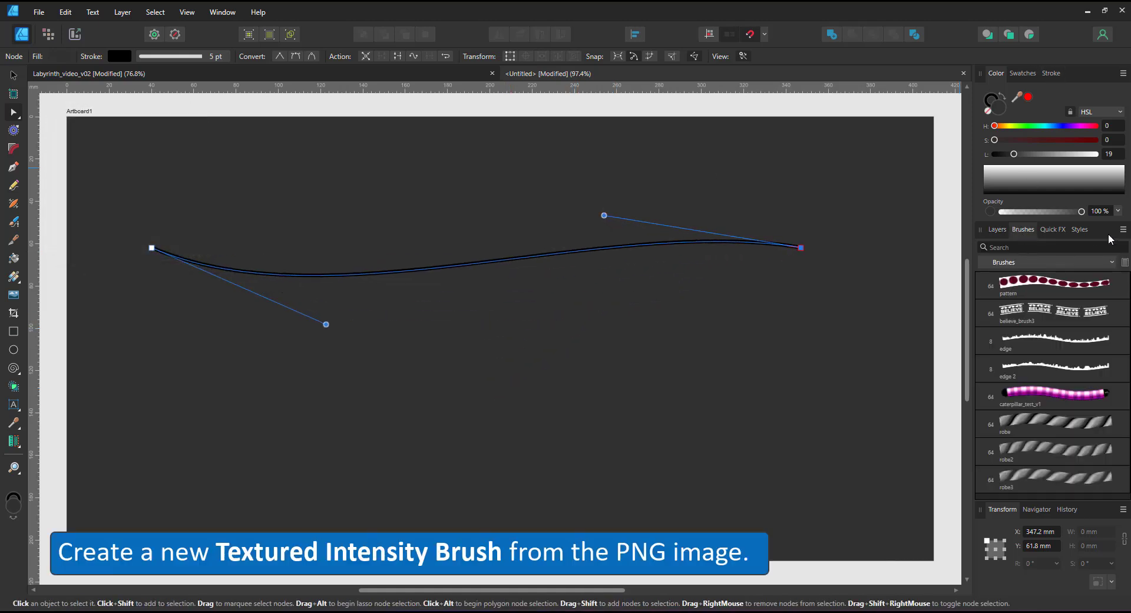
pyautogui.click(1124, 230)
pyautogui.click(1026, 414)
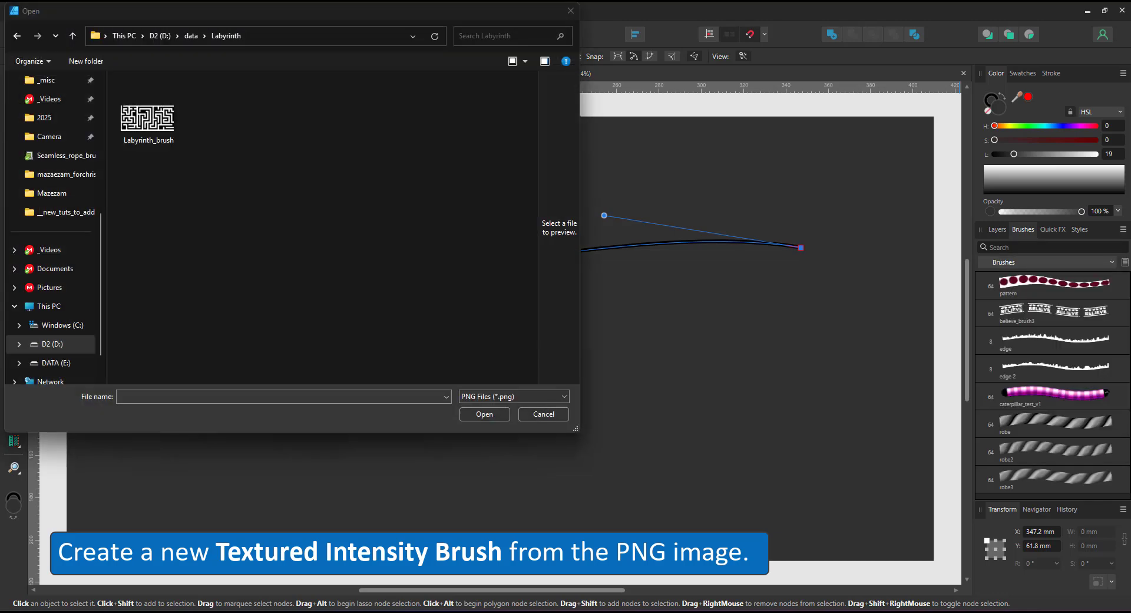
pyautogui.press('Return')
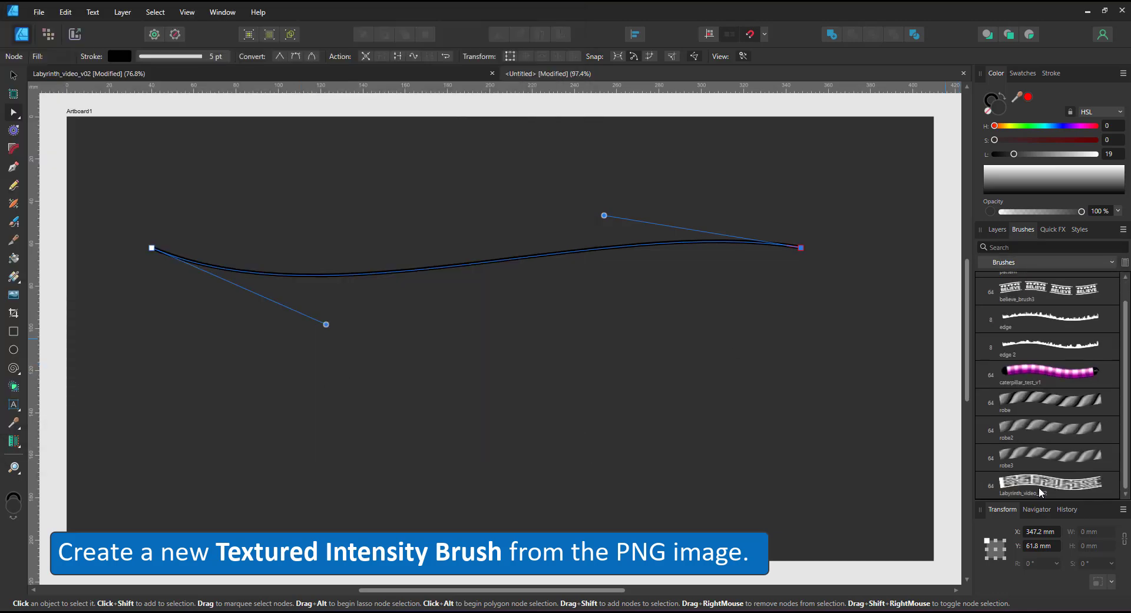
# Assign the labyrinth brush to the curve and set its brush width to 160 px and its body to Repeat
pyautogui.click(1046, 482)
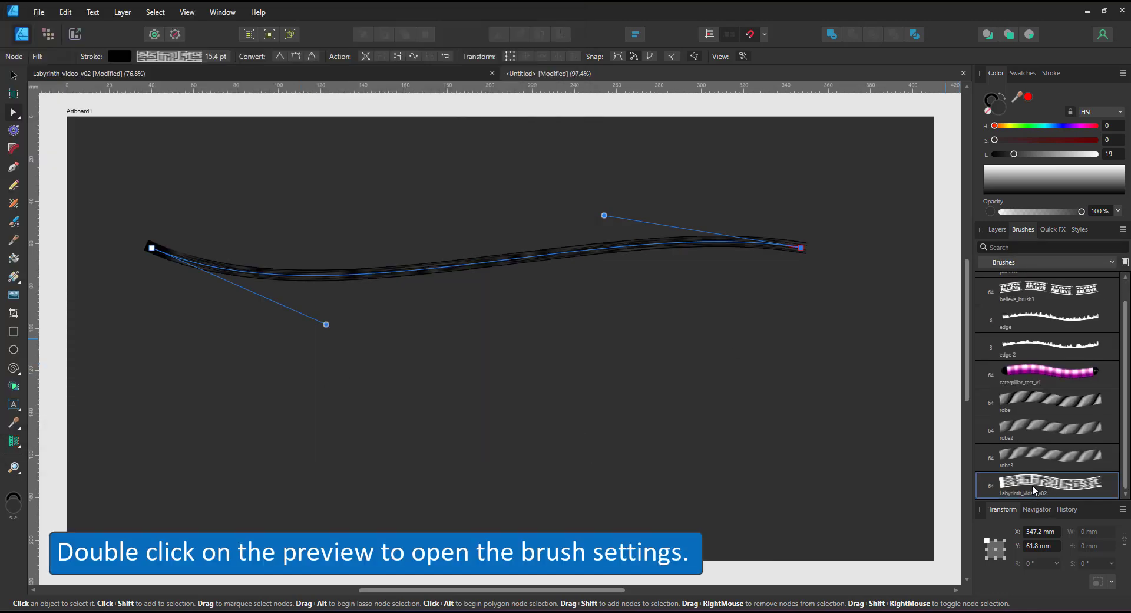
pyautogui.doubleClick(1034, 487)
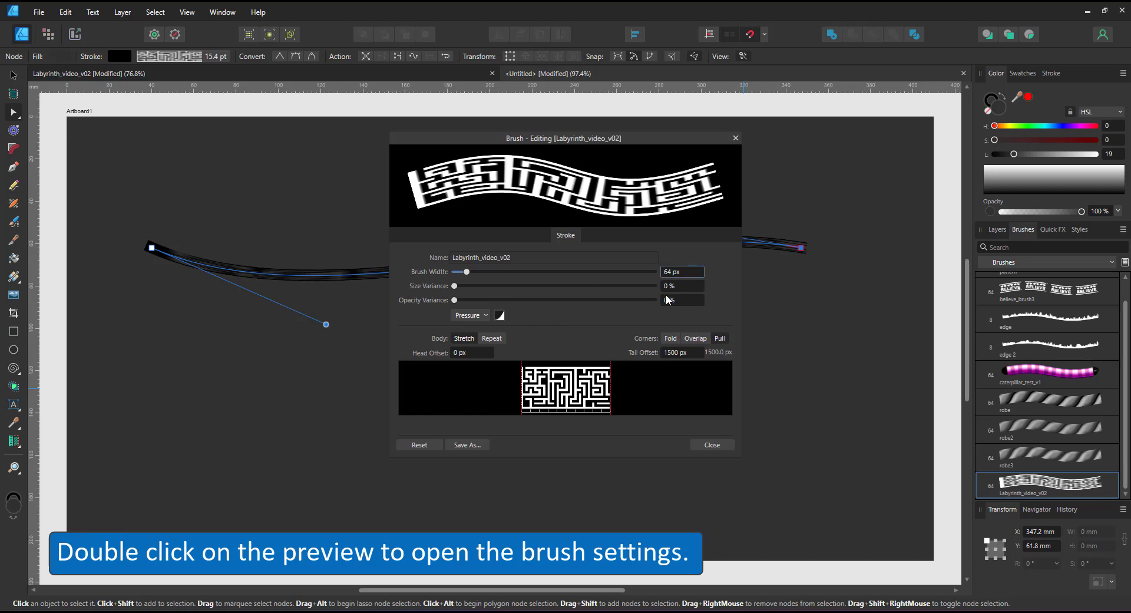
pyautogui.write('160')
pyautogui.press('Return')
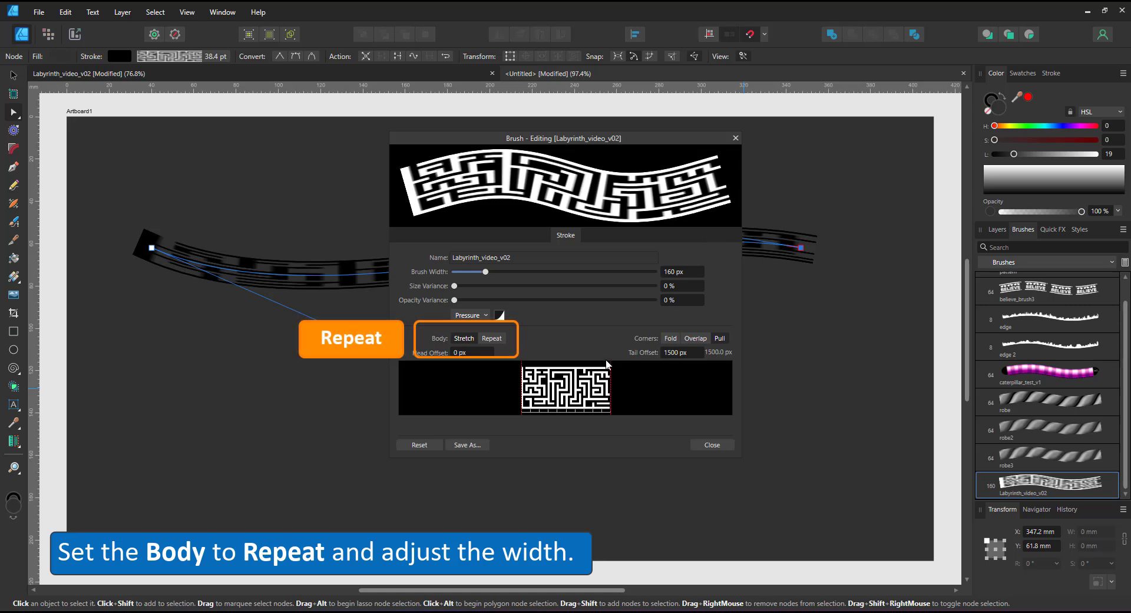
pyautogui.click(495, 340)
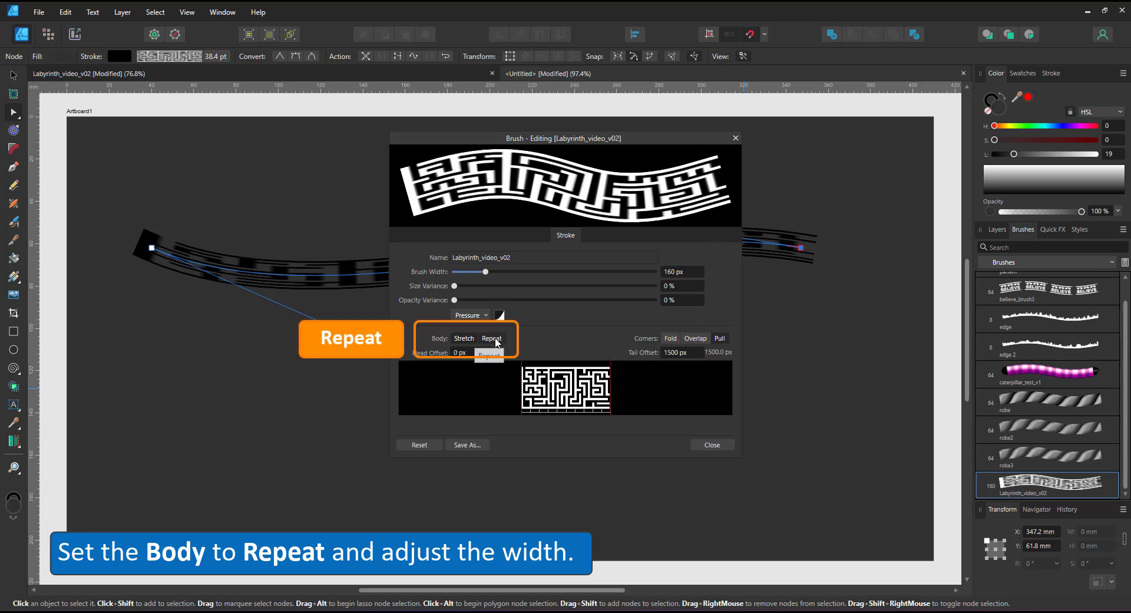
pyautogui.click(711, 444)
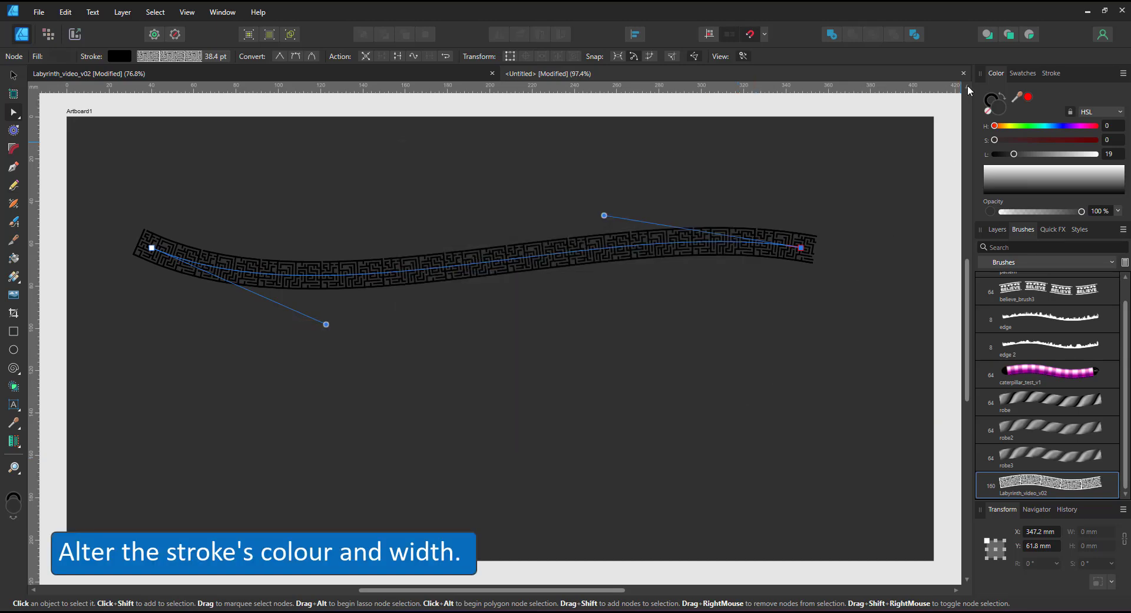
# Make the curve's stroke white and reshape it into a stronger S-wave whose ends reach past both artboard sides
pyautogui.click(987, 100)
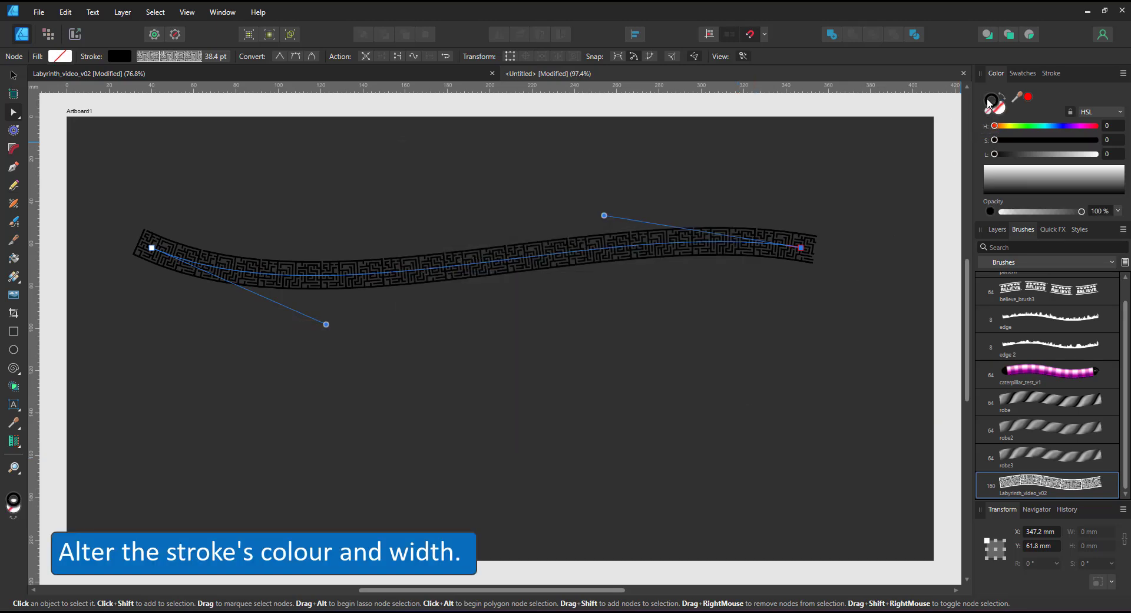
pyautogui.moveTo(1000, 169); pyautogui.dragTo(976, 145)
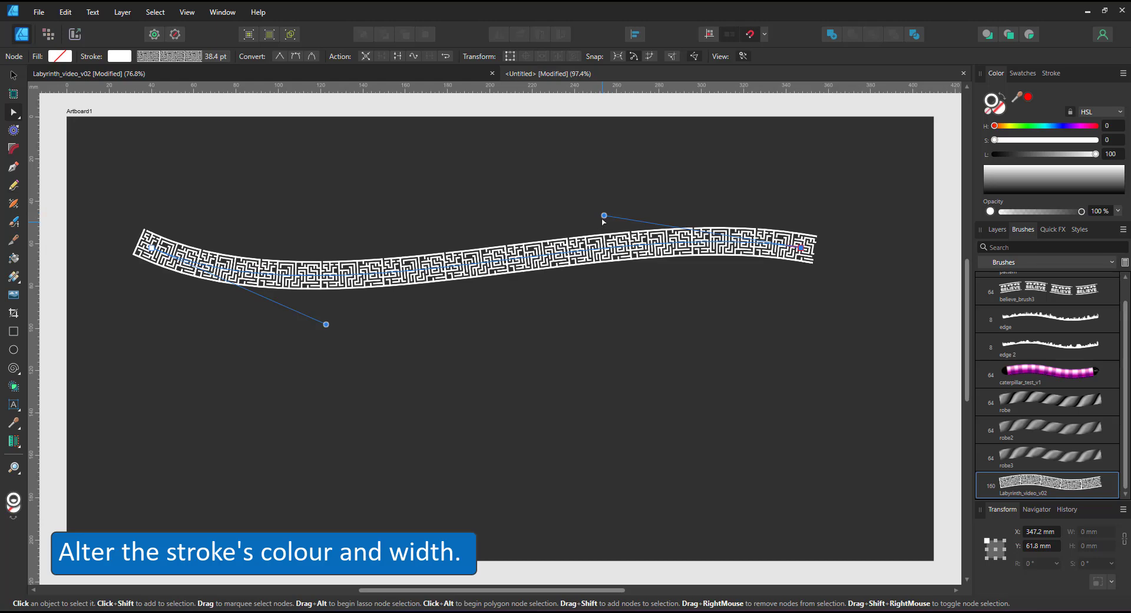
pyautogui.moveTo(602, 218); pyautogui.dragTo(594, 134)
pyautogui.click(330, 321)
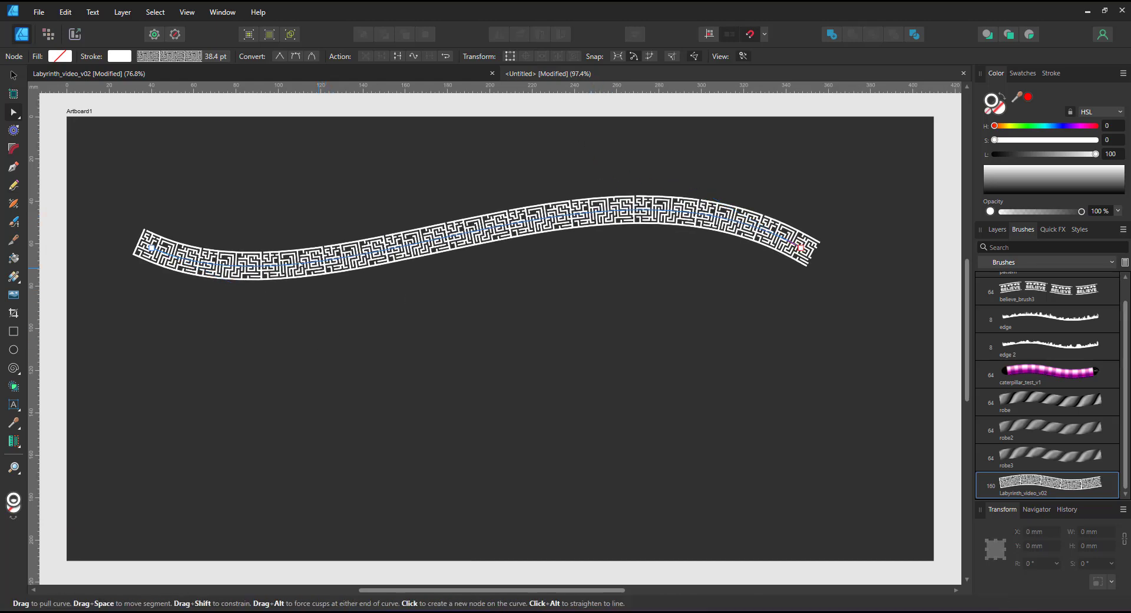
pyautogui.moveTo(251, 267)
pyautogui.mouseDown()
pyautogui.moveTo(262, 312)
pyautogui.moveTo(272, 294)
pyautogui.mouseUp()
pyautogui.moveTo(153, 249); pyautogui.dragTo(62, 217)
pyautogui.moveTo(801, 248); pyautogui.dragTo(956, 238)
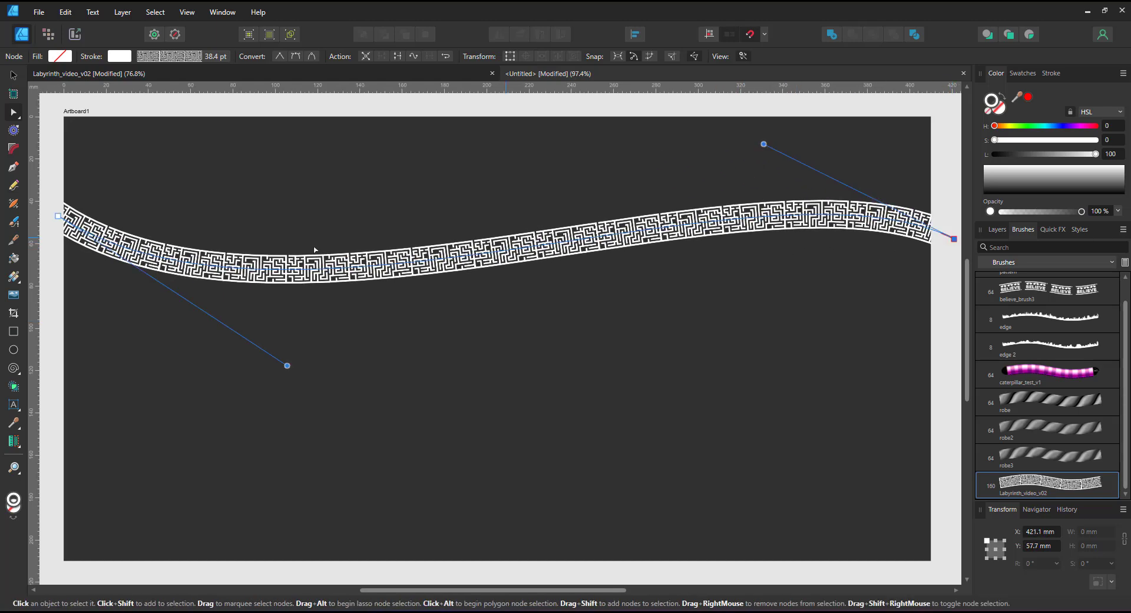
# Set the labyrinth curve's stroke width to 120 pt and deselect it
pyautogui.click(207, 57)
pyautogui.write('12')
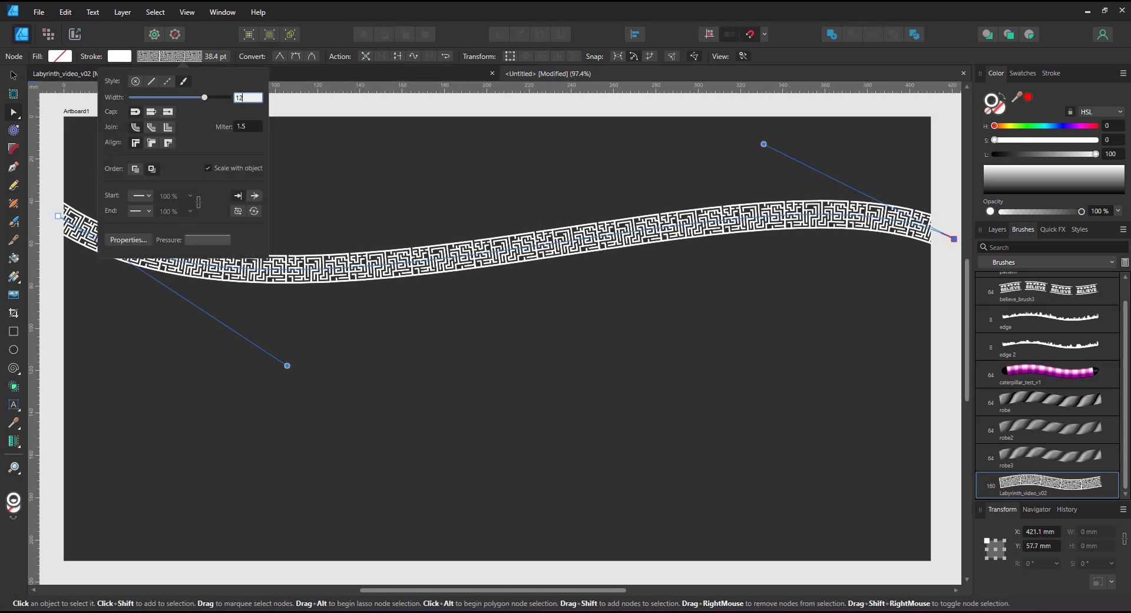
pyautogui.write('0')
pyautogui.press('Return')
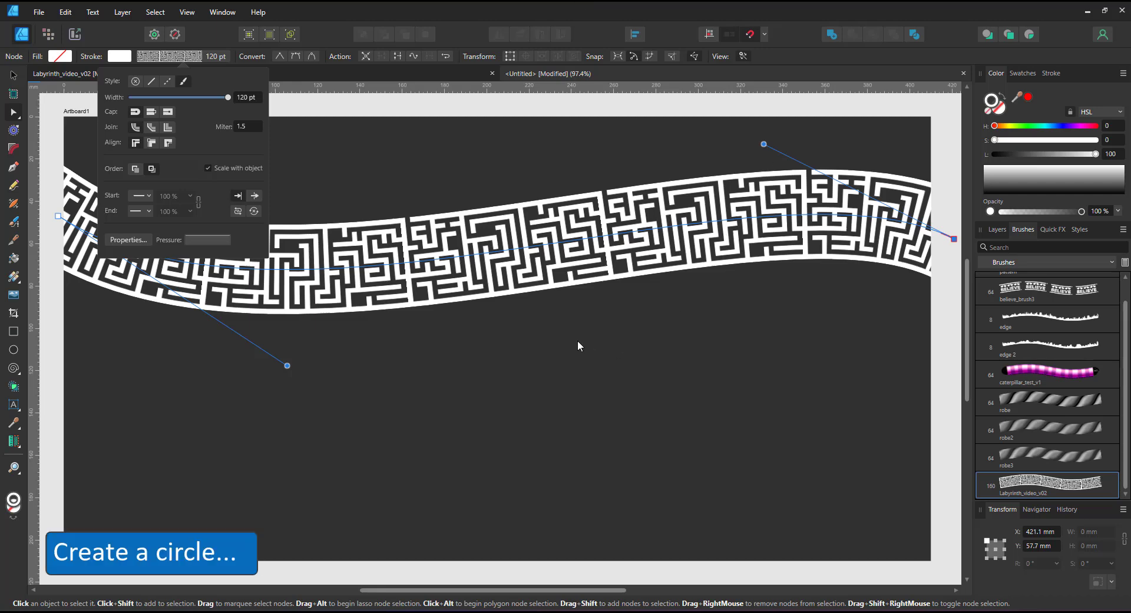
pyautogui.click(630, 287)
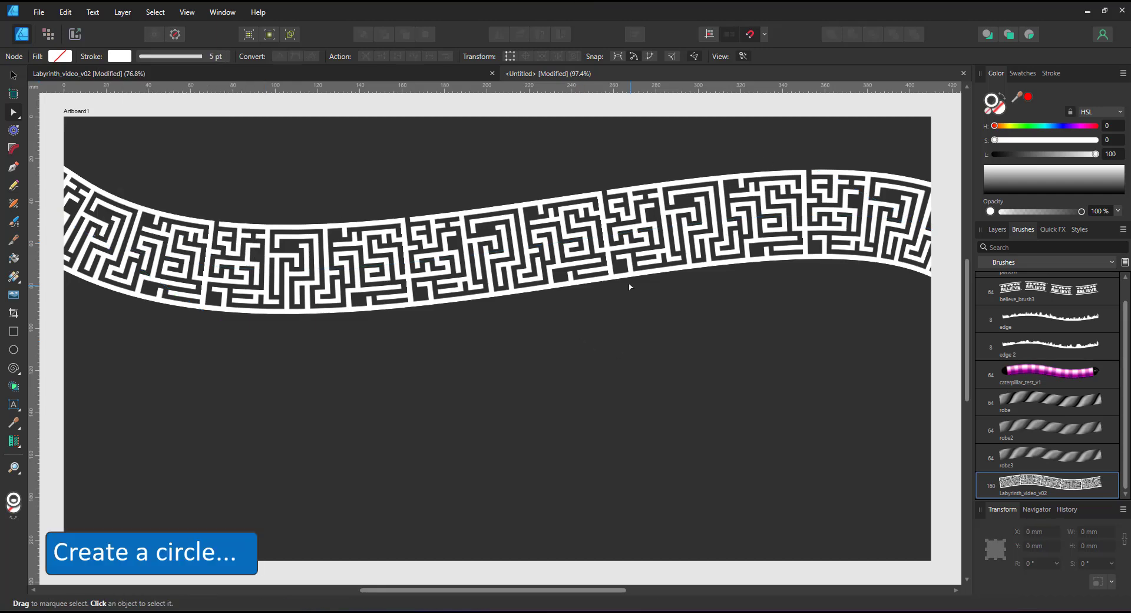
# Draw a circle about 136 mm in diameter in the middle of the artboard and assign the labyrinth brush to it
pyautogui.click(13, 349)
pyautogui.moveTo(361, 187)
pyautogui.mouseDown()
pyautogui.moveTo(625, 469)
pyautogui.moveTo(648, 475)
pyautogui.mouseUp()
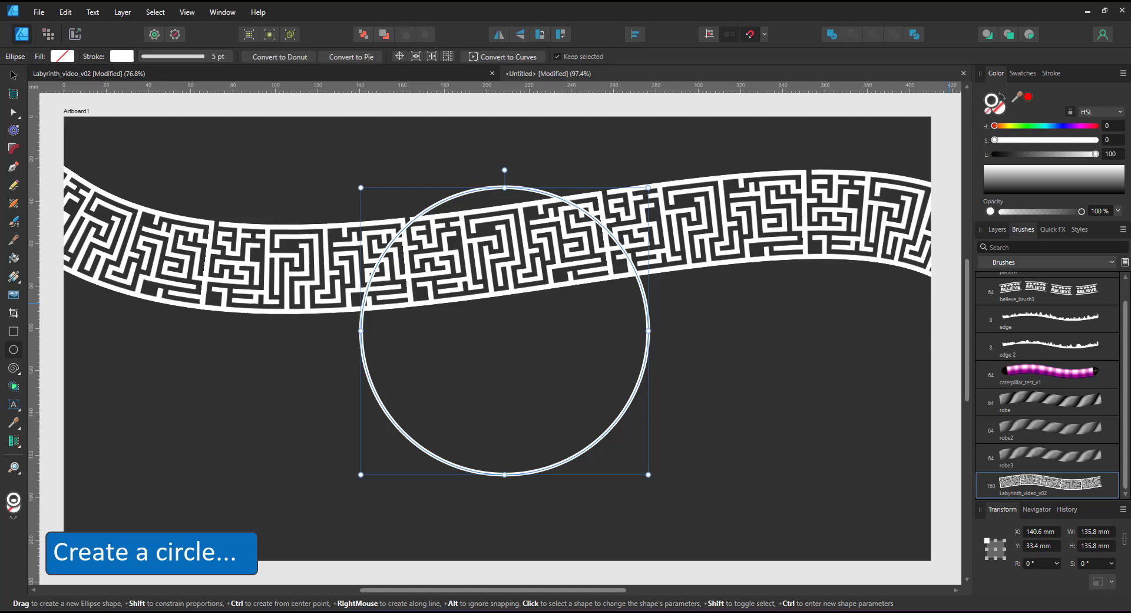
pyautogui.click(1024, 495)
# Set the labyrinth circle's stroke width to 120 pt
pyautogui.click(215, 56)
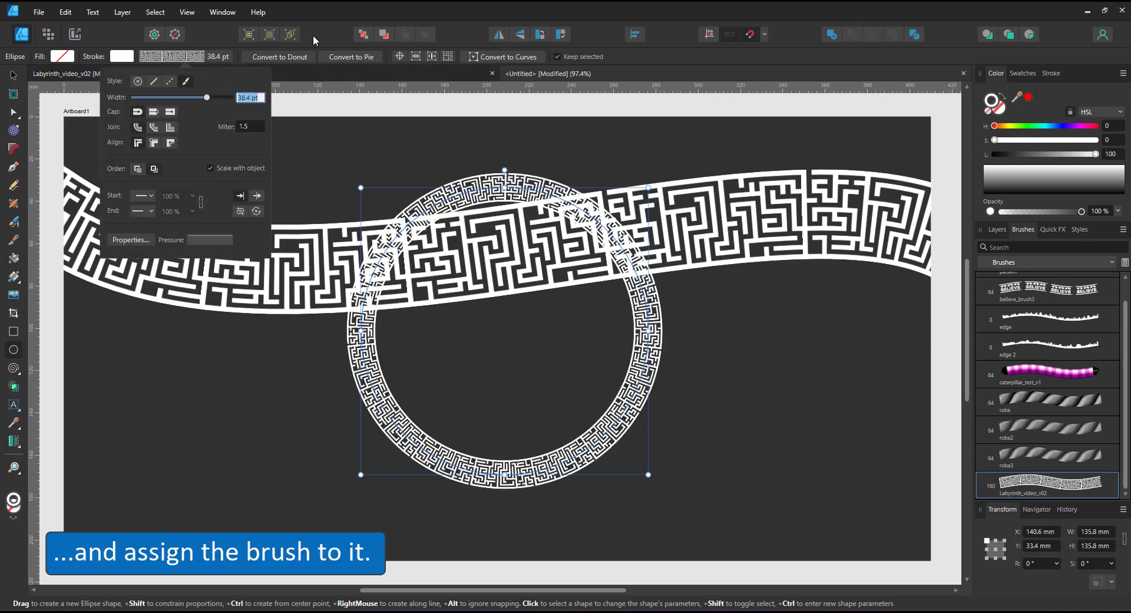
pyautogui.write('120')
pyautogui.press('Return')
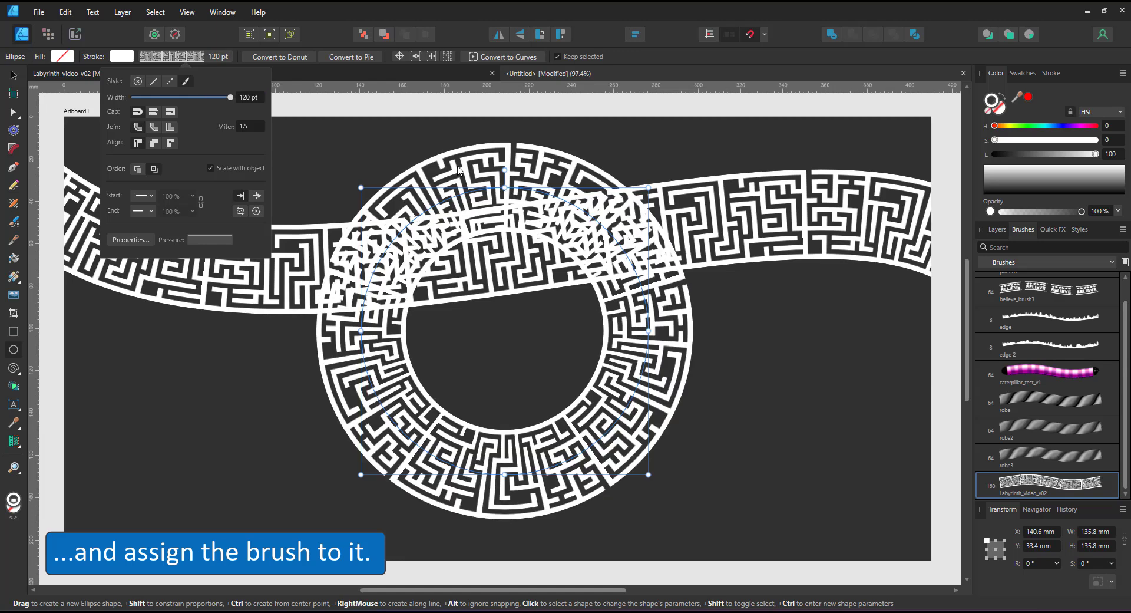
# Delete the S-wave labyrinth curve behind the circle and clear the selection
pyautogui.click(14, 76)
pyautogui.click(750, 255)
pyautogui.press('Delete')
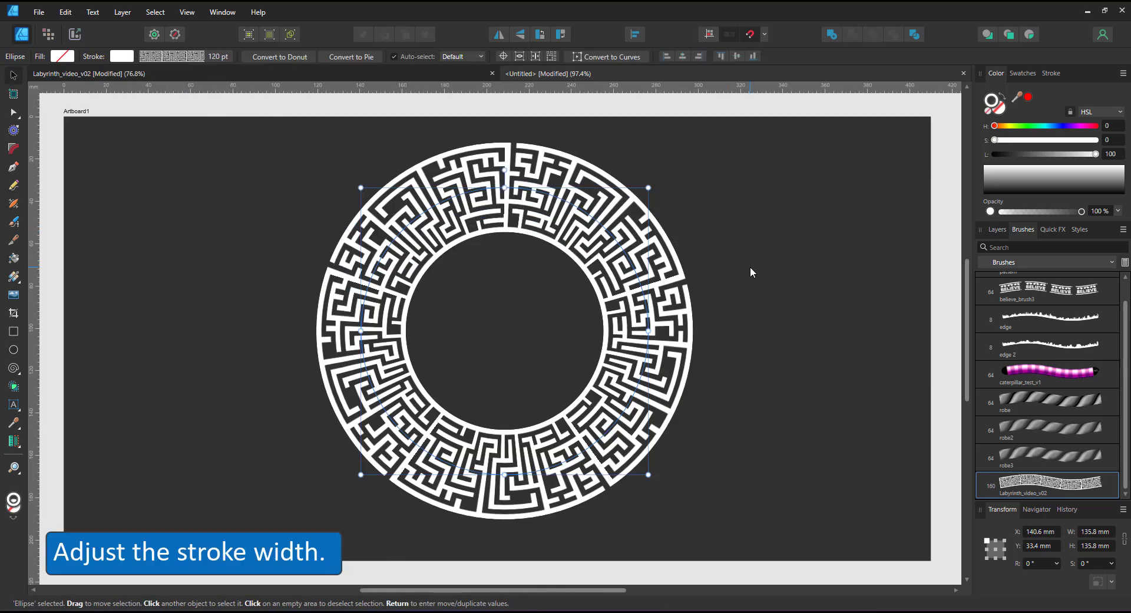
pyautogui.click(690, 249)
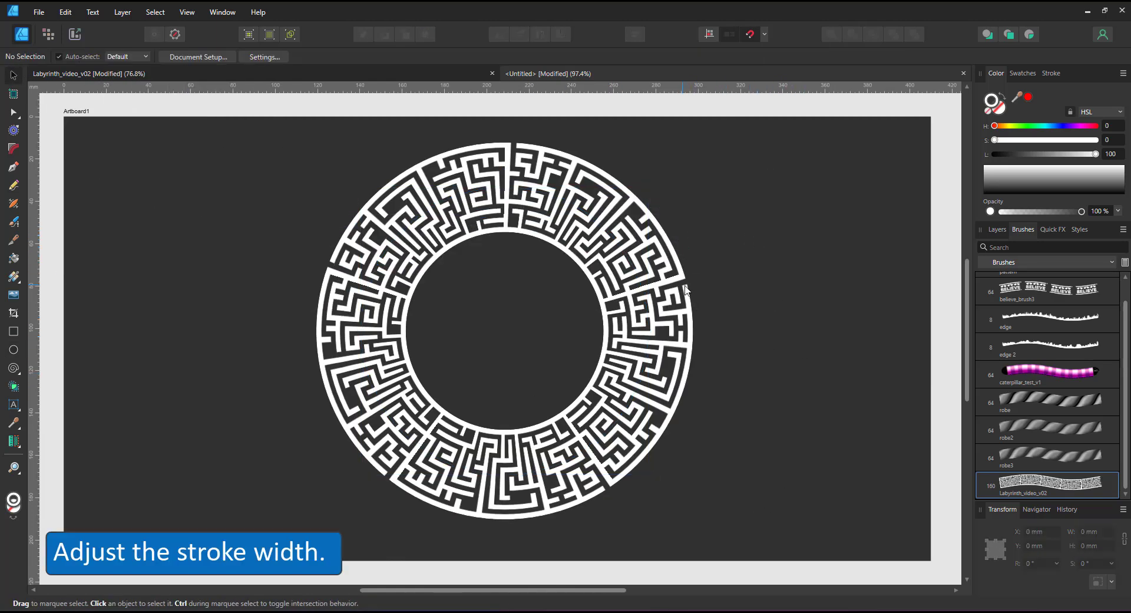
# Draw a short vertical white line across the gap in the maze ring's upper-right outer wall and set its stroke width to 8 pt
pyautogui.scroll(6, 616, 295)
pyautogui.scroll(2, 671, 294)
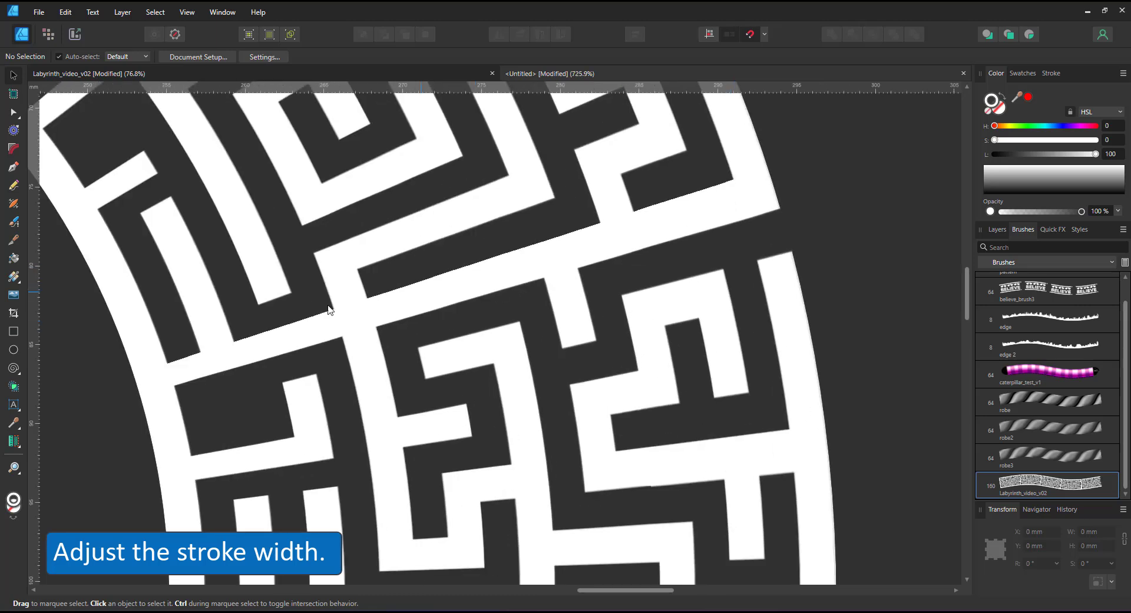
pyautogui.click(13, 166)
pyautogui.click(753, 187)
pyautogui.click(754, 278)
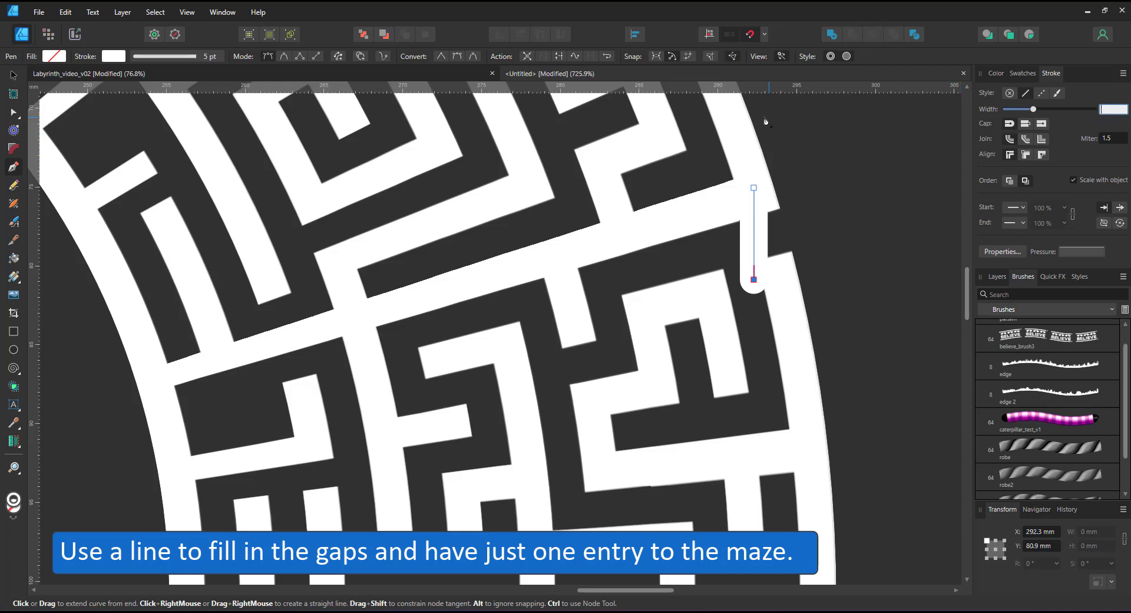
pyautogui.press('Return')
# Move the gap line's lower end onto the outer wall and bend the line to follow the ring's curvature
pyautogui.press('a')
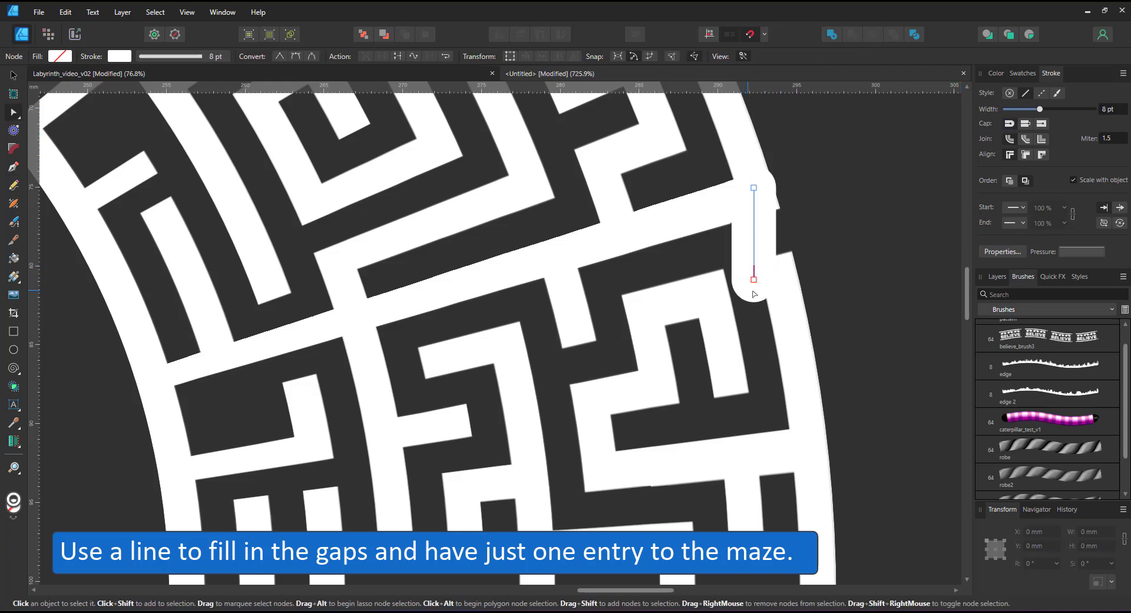
pyautogui.moveTo(754, 280); pyautogui.dragTo(778, 279)
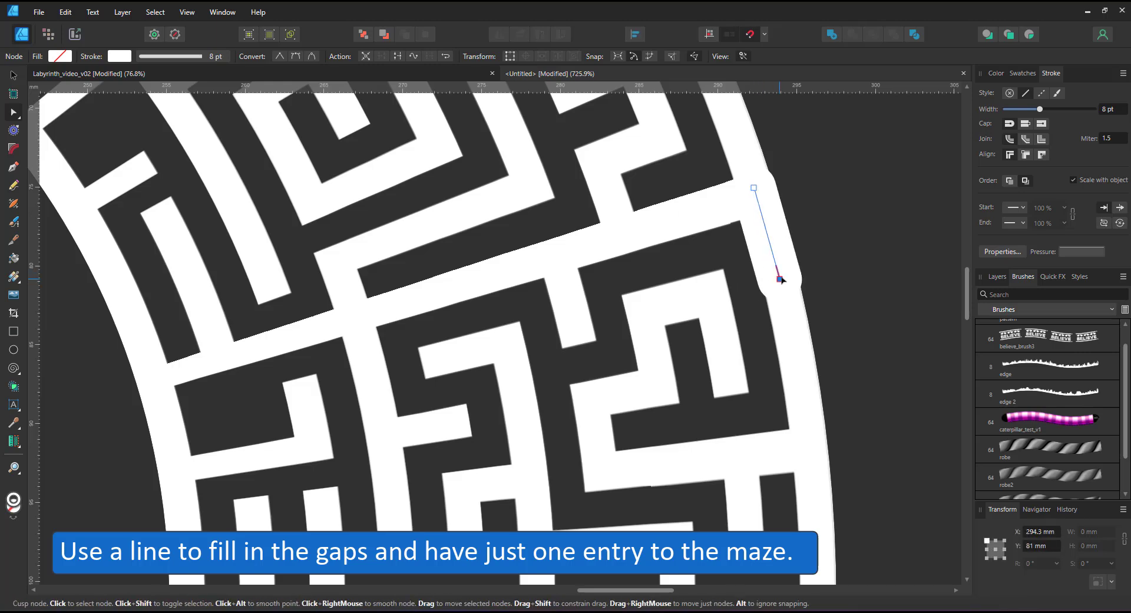
pyautogui.click(765, 238)
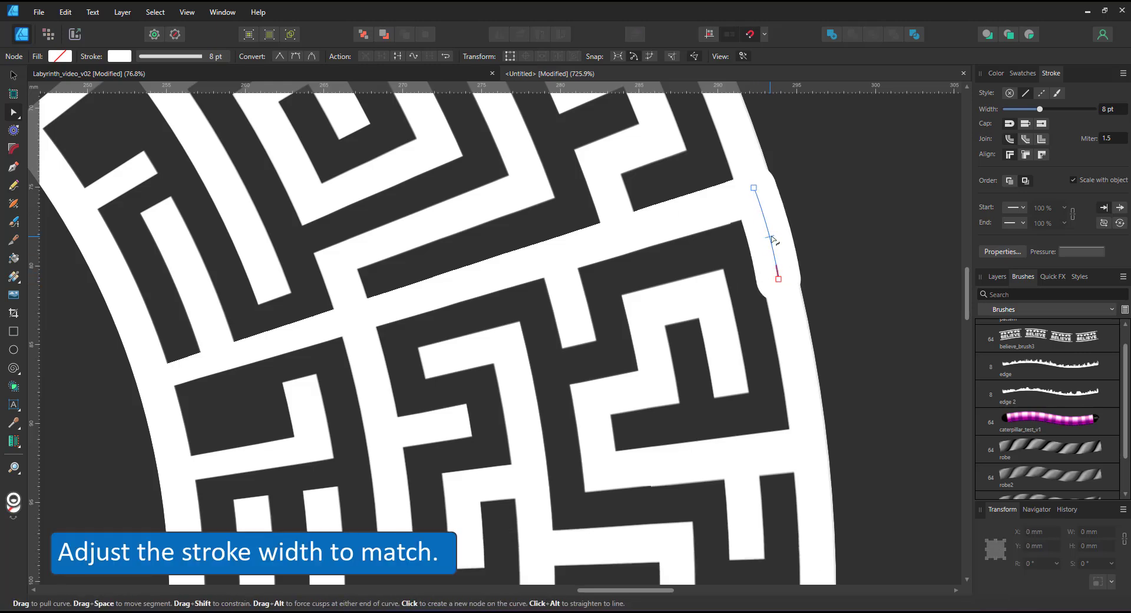
# Match the gap line to the outer wall's thickness, trying 6 pt and 7 pt before setting its stroke width to 6.5 pt
pyautogui.write('6')
pyautogui.press('Return')
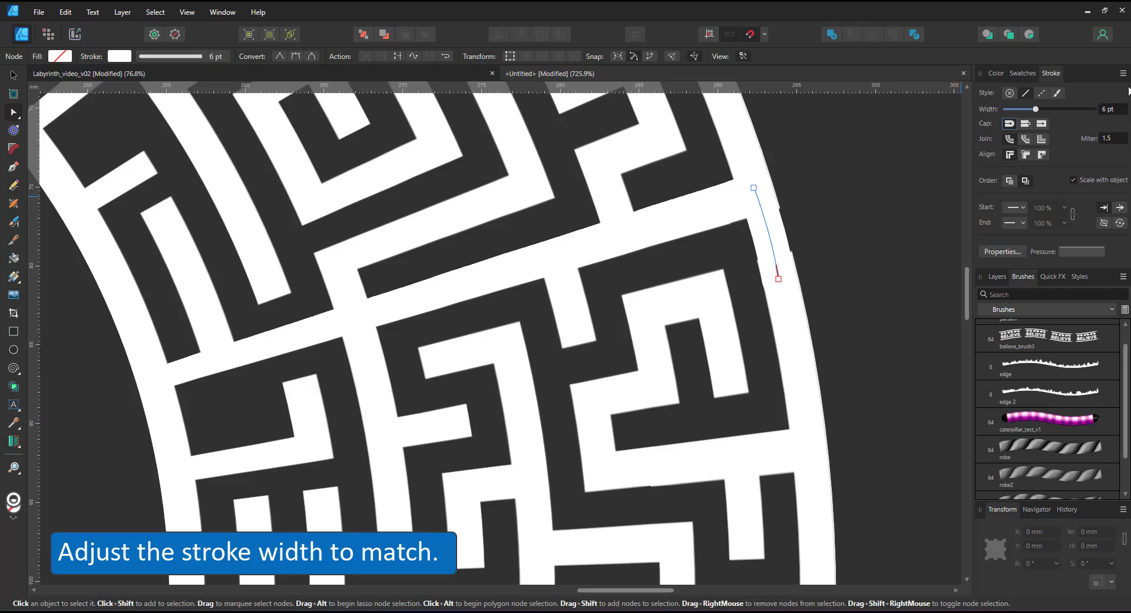
pyautogui.write('7')
pyautogui.press('Tab')
pyautogui.scroll(1, 812, 249)
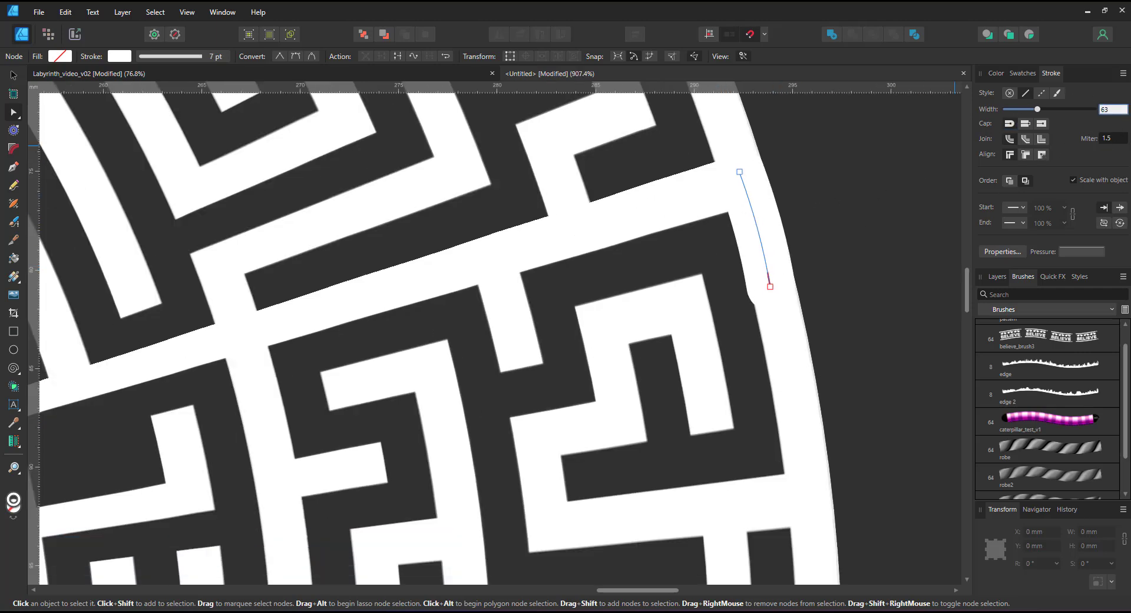
pyautogui.write('6.5')
pyautogui.press('Return')
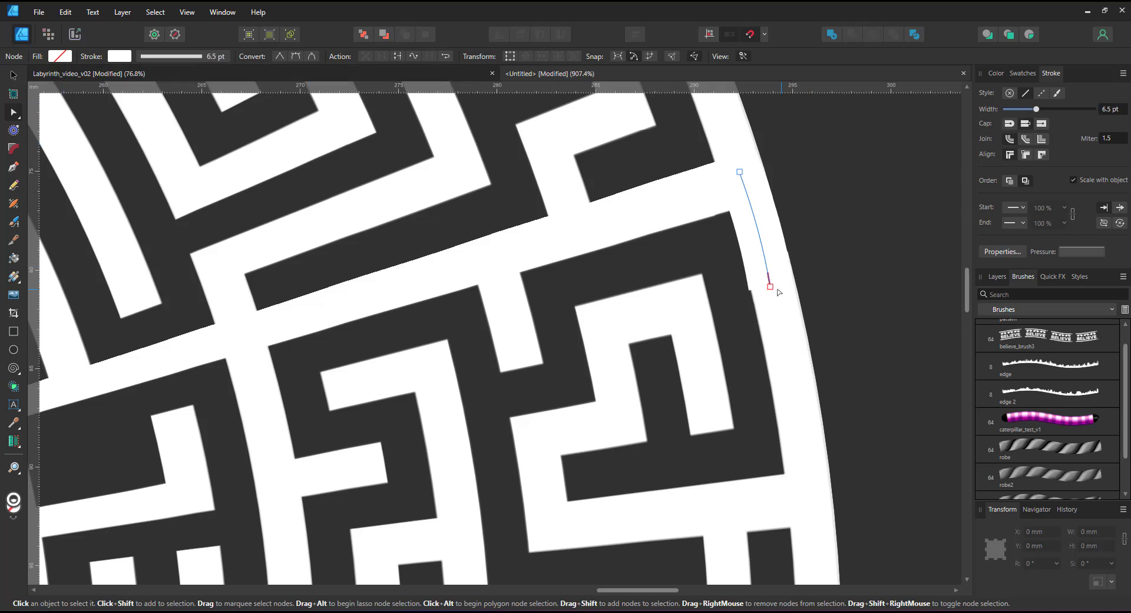
# Fine-tune the gap line's lower end node and curve handle so it blends into the outer wall
pyautogui.moveTo(770, 287); pyautogui.dragTo(773, 295)
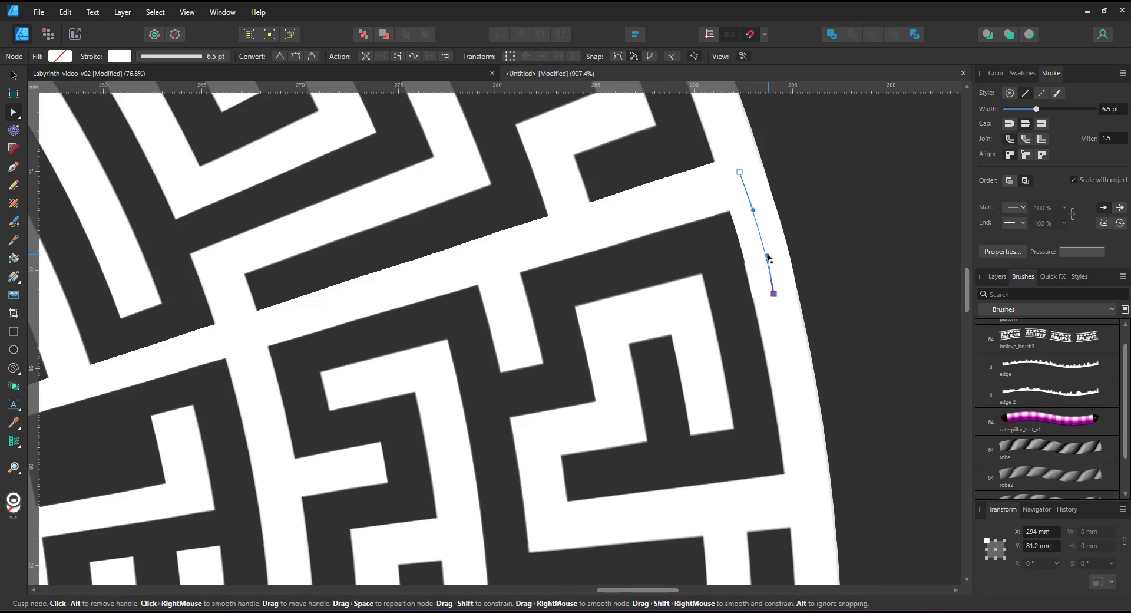
pyautogui.moveTo(767, 256); pyautogui.dragTo(766, 251)
pyautogui.scroll(-4, 743, 251)
pyautogui.scroll(-5, 767, 247)
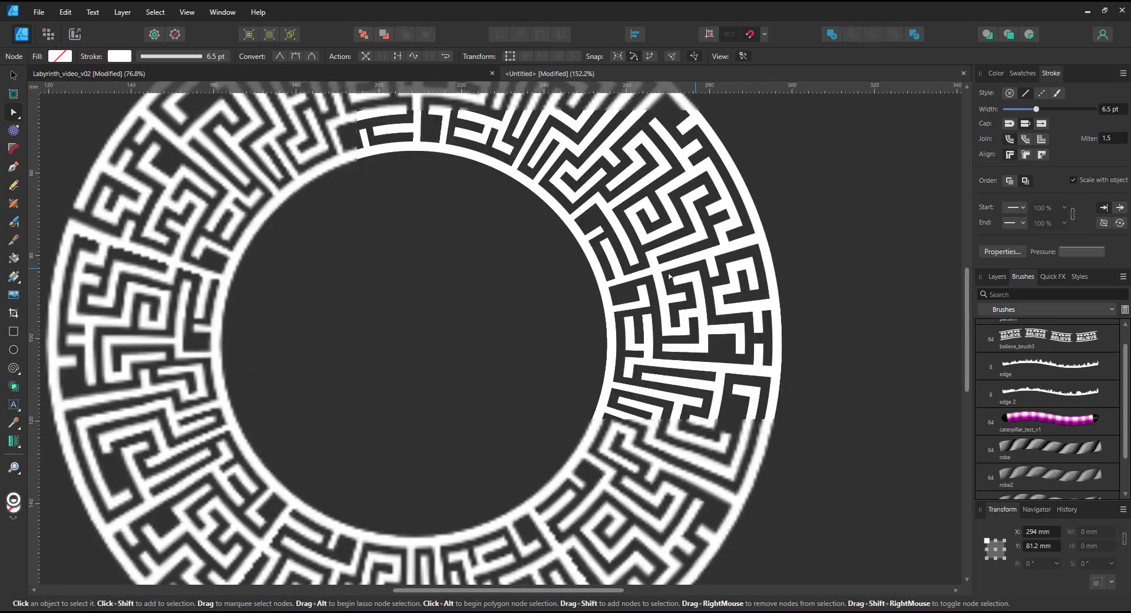
# Enable the transform origin for the gap line and place it at the centre of the circle
pyautogui.press('v')
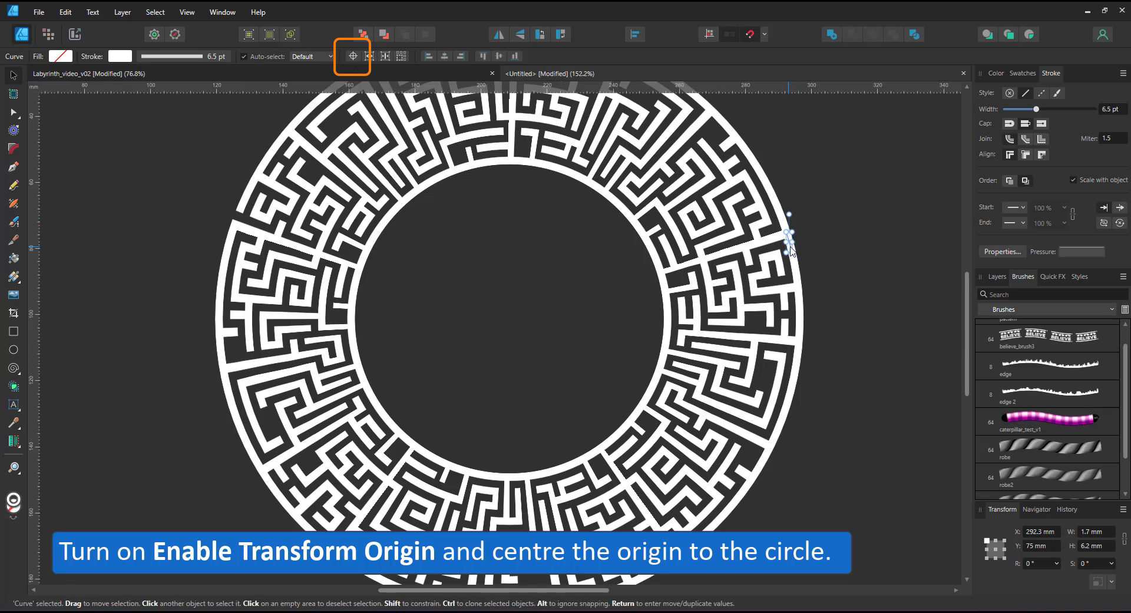
pyautogui.scroll(2, 819, 294)
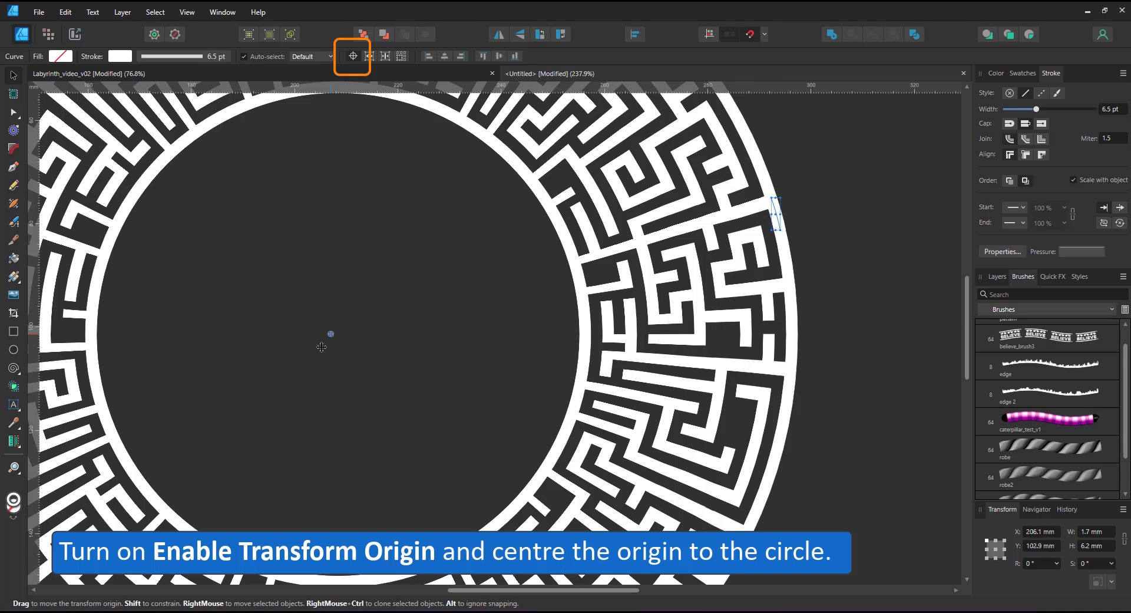
pyautogui.moveTo(340, 334); pyautogui.dragTo(339, 334)
# Duplicate the gap line around the circle's centre to close three more outer gaps, the first rotated to -71.5° and the last to 144.1°, leaving the top open
pyautogui.scroll(-5, 612, 347)
pyautogui.scroll(2, 684, 305)
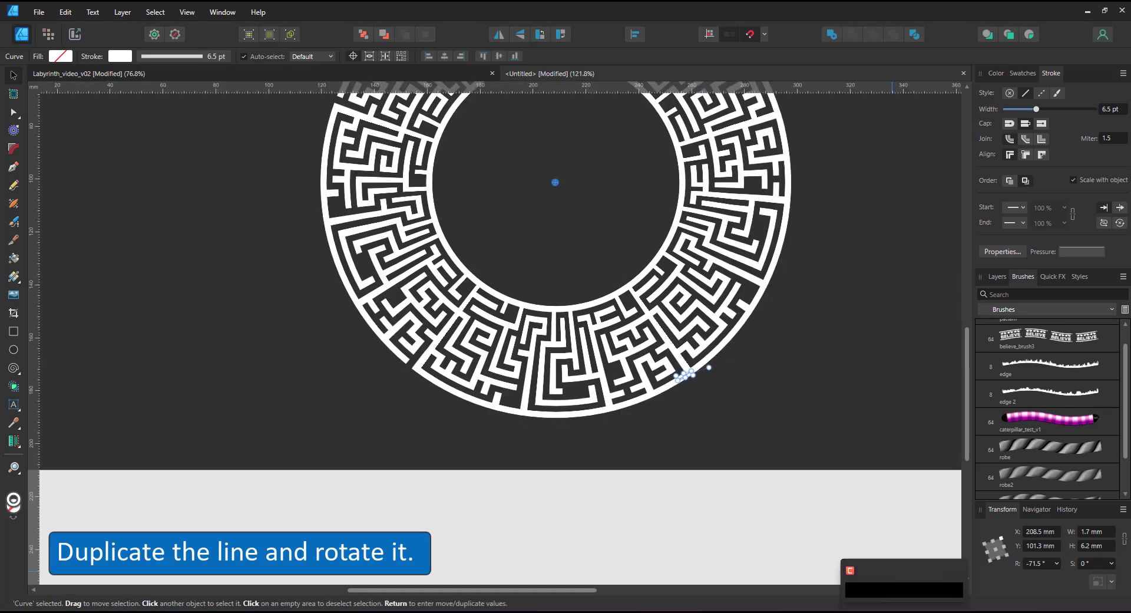
pyautogui.moveTo(707, 370); pyautogui.dragTo(322, 126)
pyautogui.hotkey('ctrl', '0')
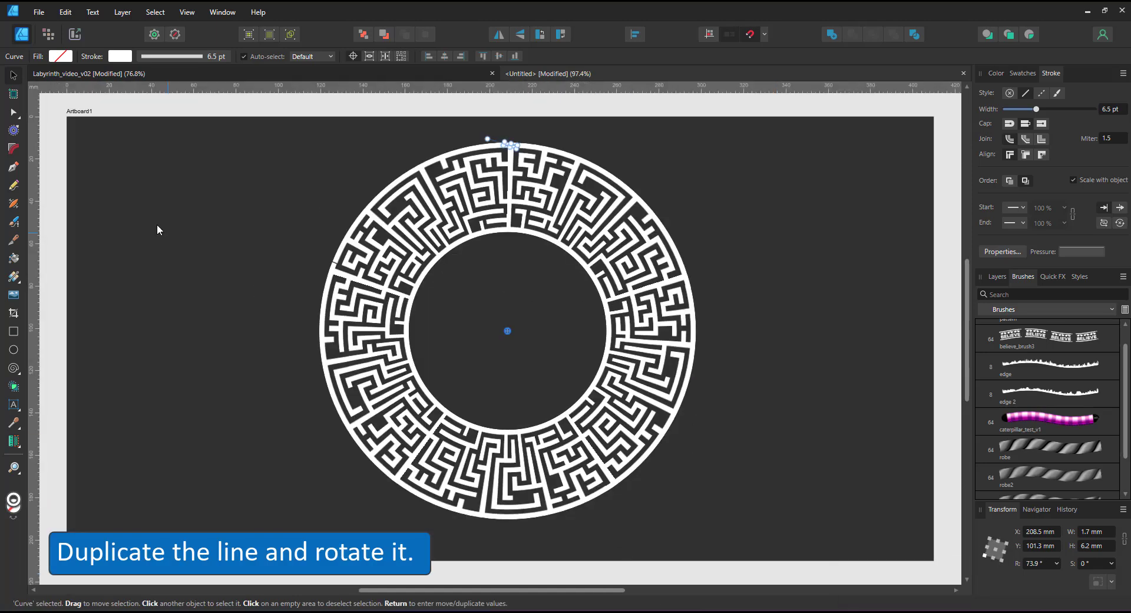
pyautogui.scroll(2, 268, 219)
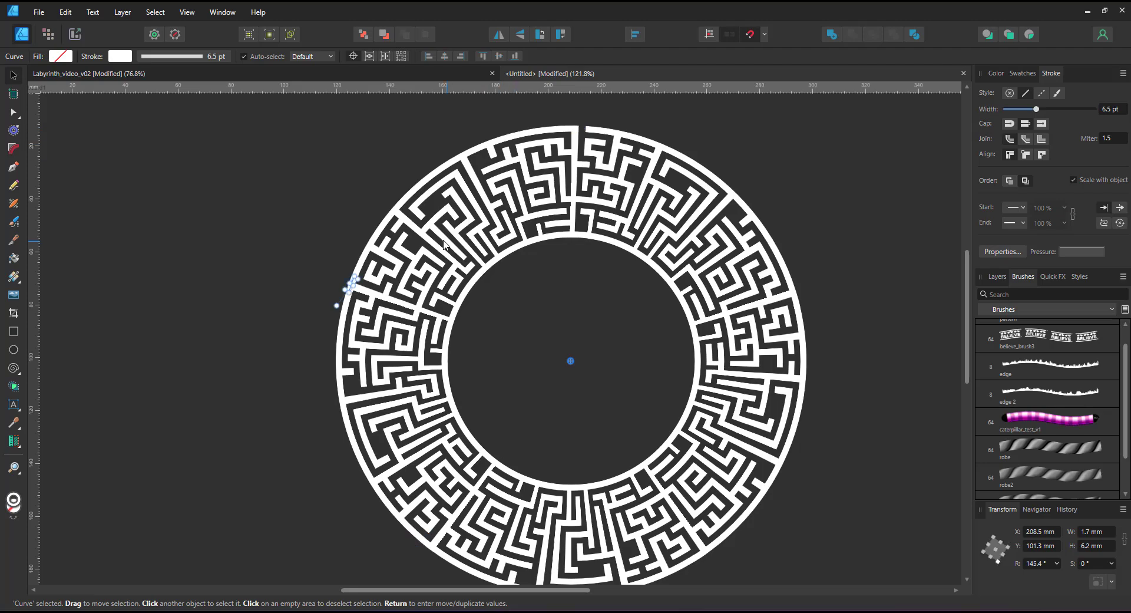
pyautogui.scroll(3, 365, 259)
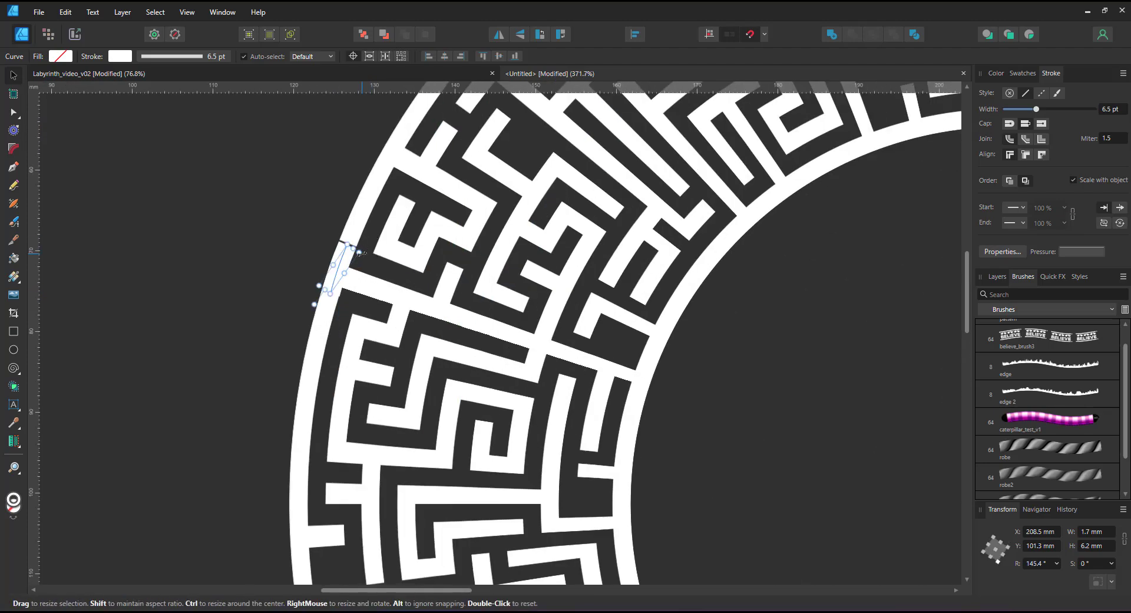
pyautogui.moveTo(359, 252); pyautogui.dragTo(366, 238)
pyautogui.scroll(-3, 260, 274)
pyautogui.scroll(-1, 495, 272)
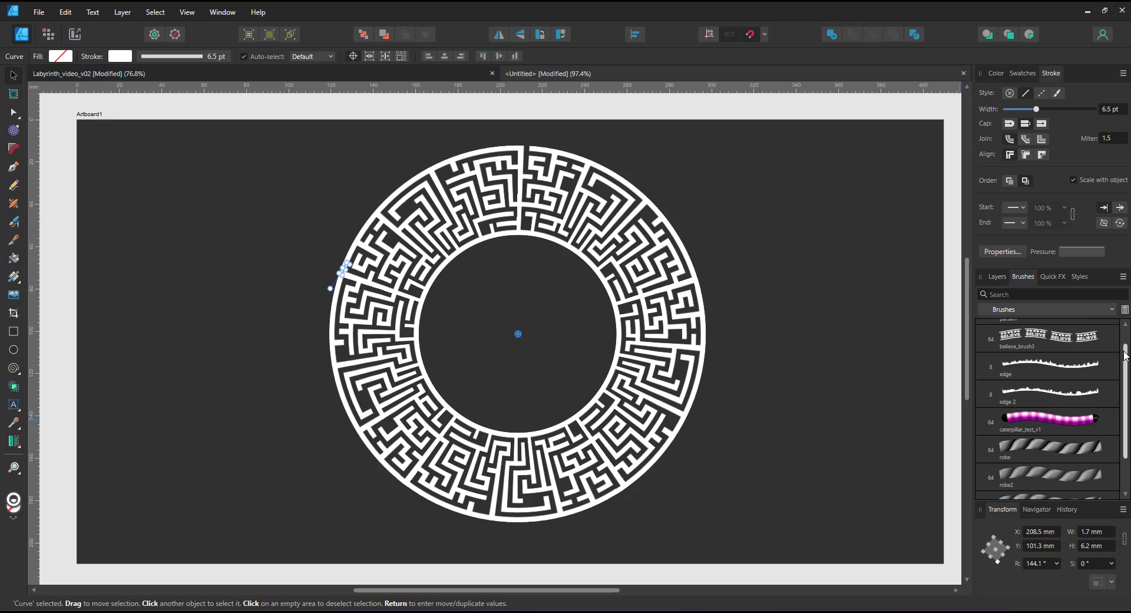
# Group the labyrinth ellipse with the four gap lines
pyautogui.moveTo(1125, 354); pyautogui.dragTo(1125, 521)
pyautogui.click(997, 277)
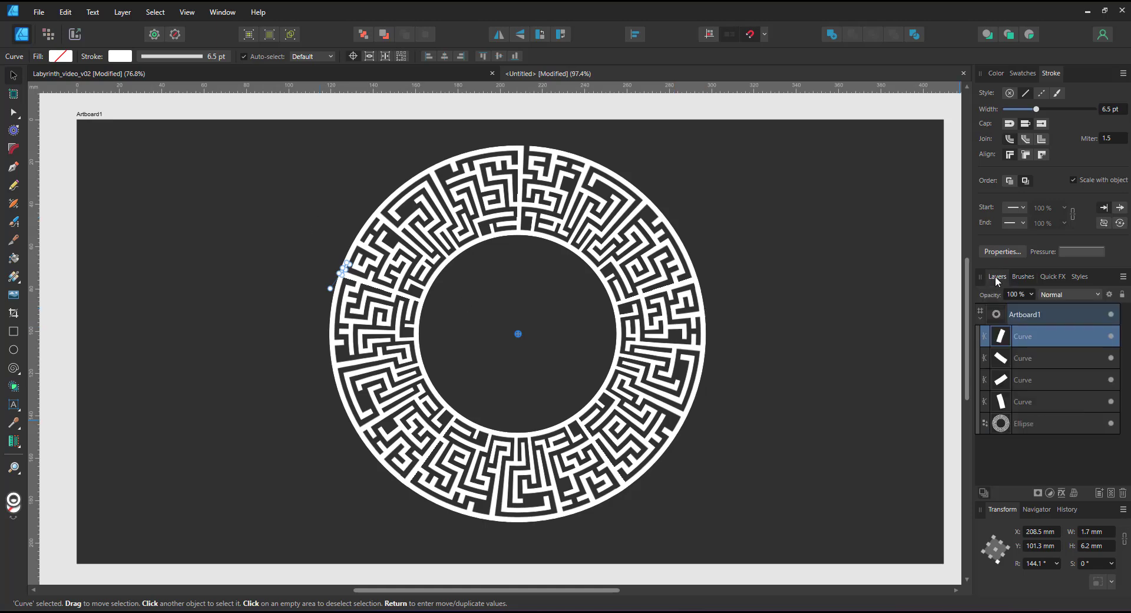
pyautogui.keyDown('shift'); pyautogui.click(1041, 422); pyautogui.keyUp('shift')
pyautogui.hotkey('ctrl', 'g')
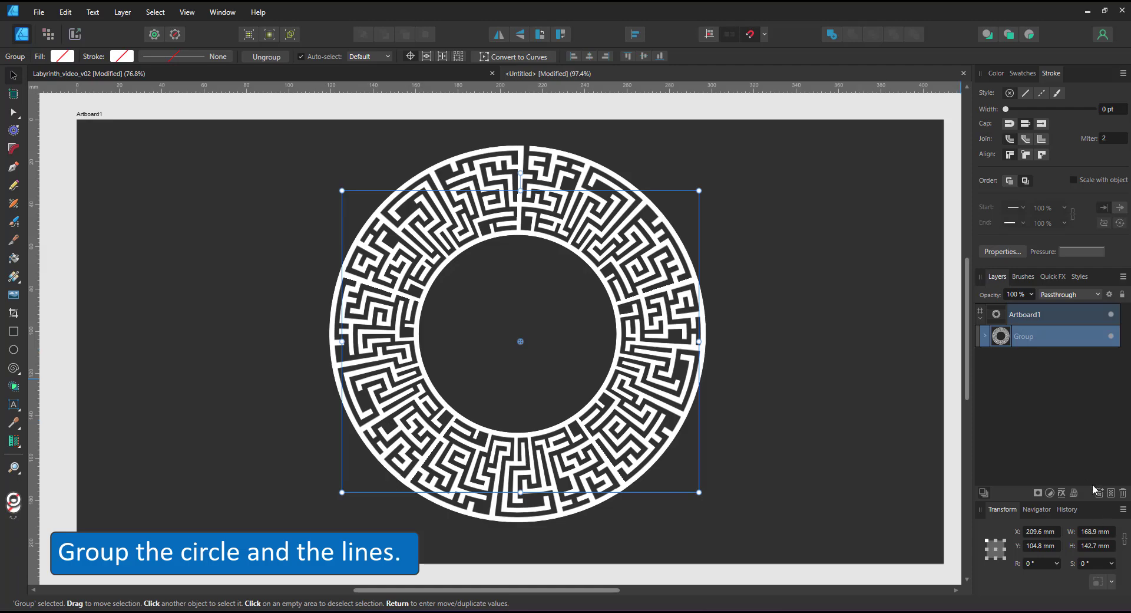
# Add a new layer and draw a short line across the right inner seam wall with a 6.5 pt stroke and Erase blend mode
pyautogui.click(1097, 495)
pyautogui.scroll(8, 651, 296)
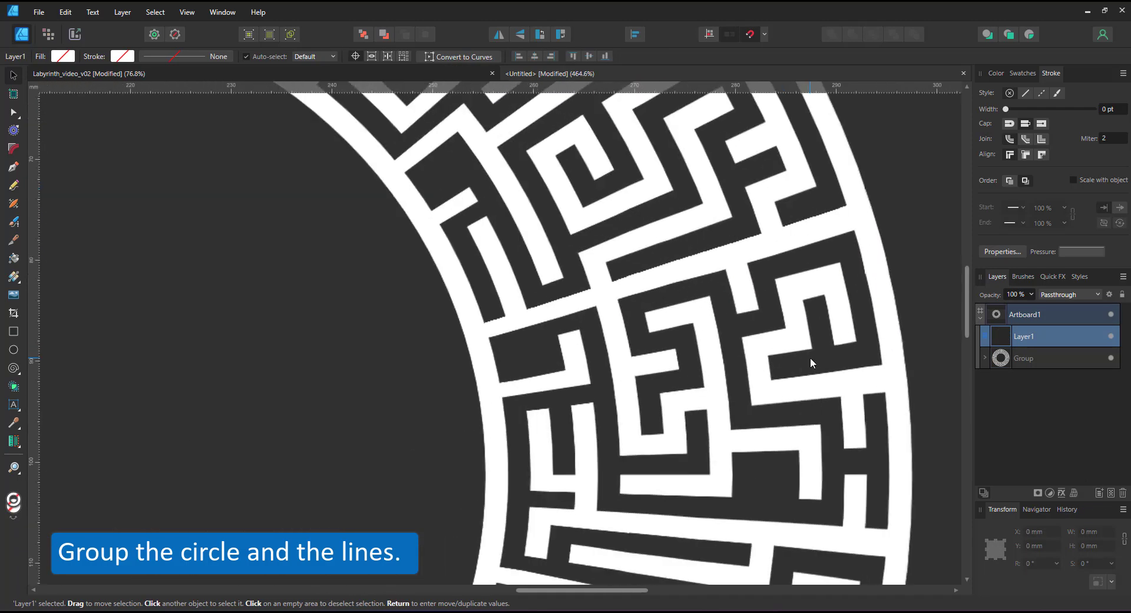
pyautogui.scroll(2, 619, 294)
pyautogui.click(16, 171)
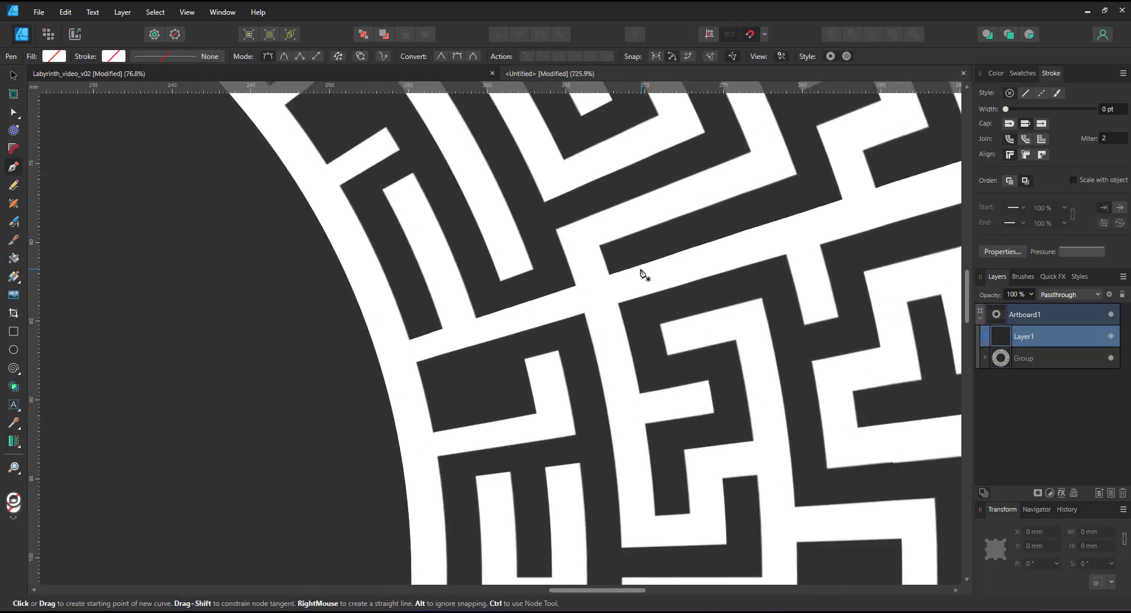
pyautogui.click(615, 261)
pyautogui.click(642, 338)
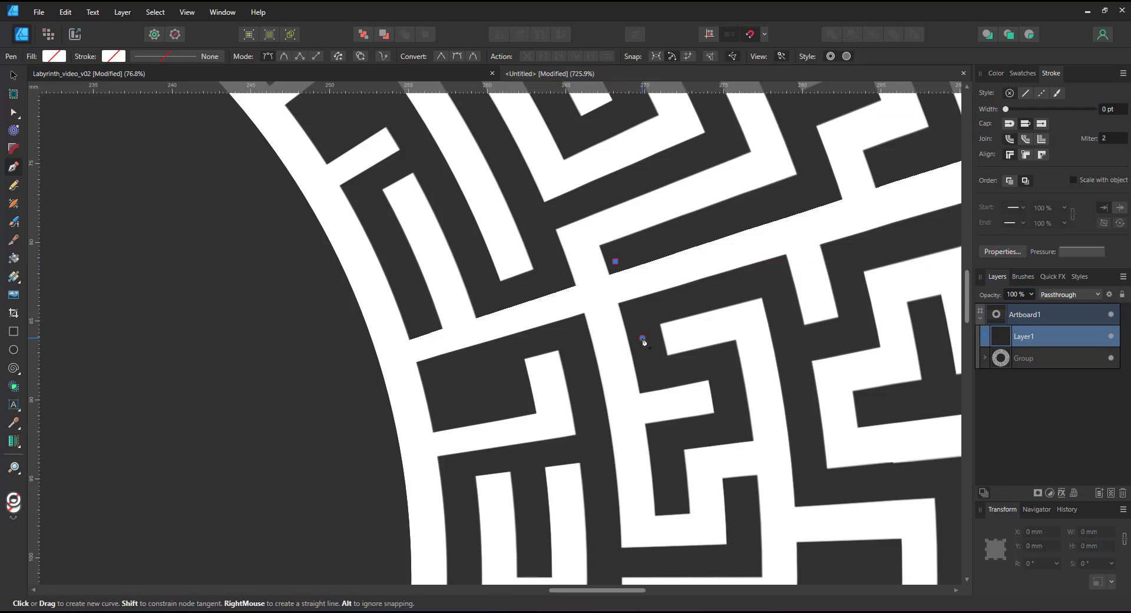
pyautogui.click(1064, 291)
pyautogui.click(1063, 511)
pyautogui.scroll(2, 638, 324)
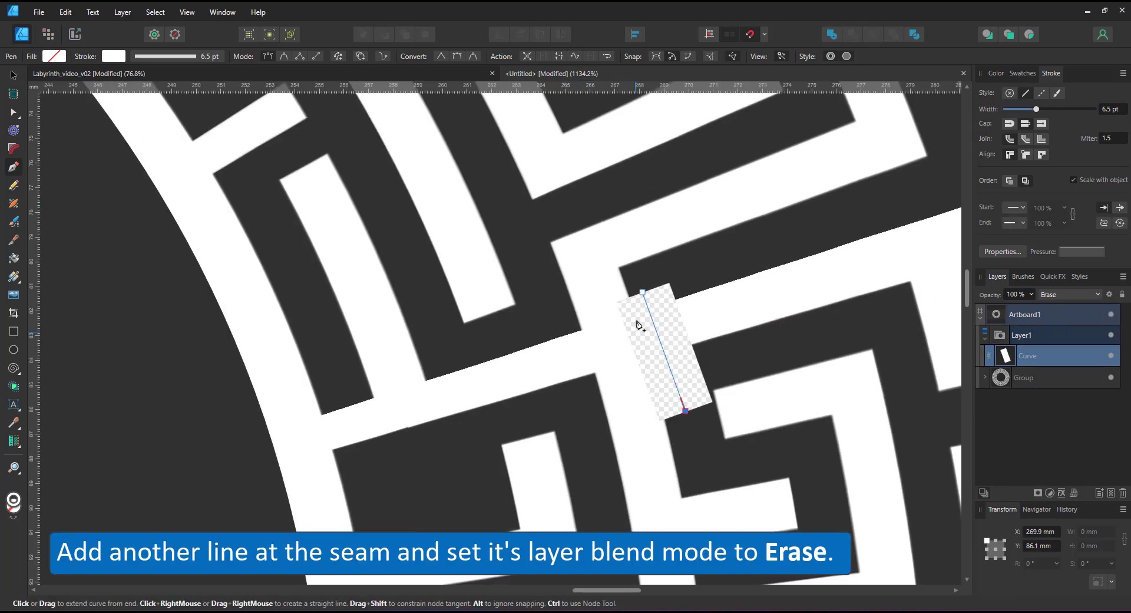
# Extend and bend the erase line to cover the seam wall, and group it with the maze group to limit the erasing
pyautogui.press('a')
pyautogui.moveTo(642, 291); pyautogui.dragTo(646, 264)
pyautogui.moveTo(665, 337); pyautogui.dragTo(670, 337)
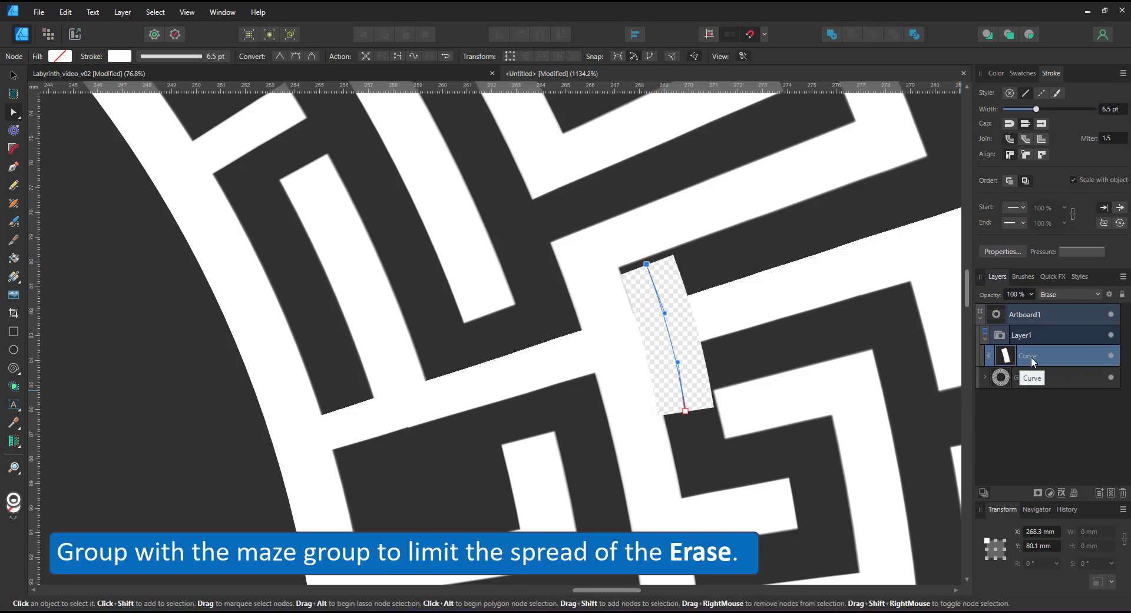
pyautogui.moveTo(1034, 356)
pyautogui.mouseDown()
pyautogui.moveTo(1031, 373)
pyautogui.moveTo(1002, 376)
pyautogui.mouseUp()
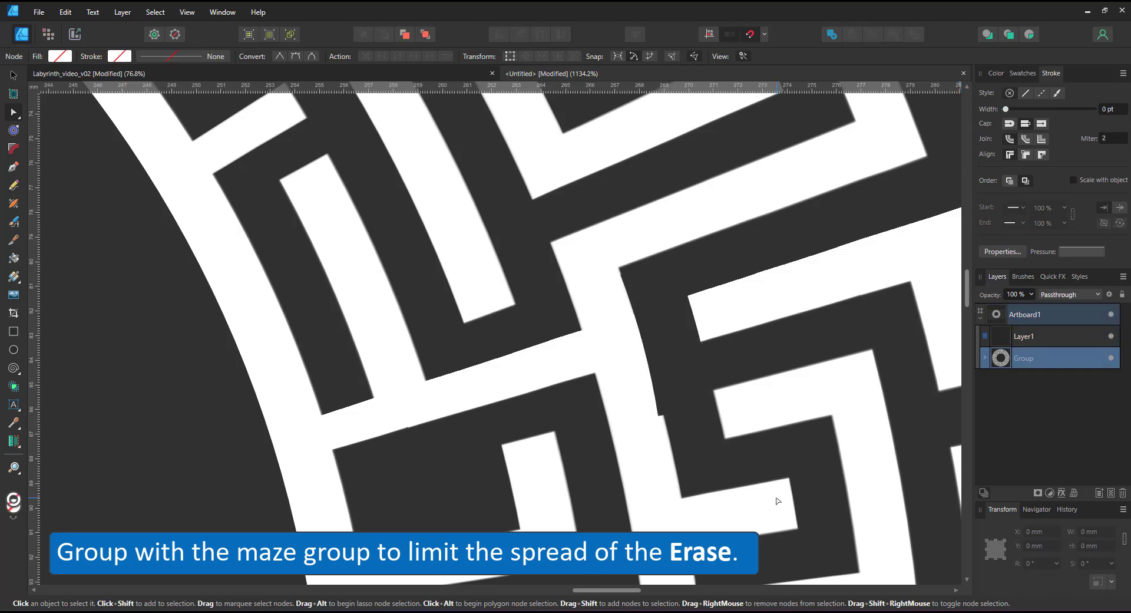
# Shorten the erase line by raising its lower end and readjust its curve handle to follow the passage wall
pyautogui.press('p')
pyautogui.press('a')
pyautogui.click(684, 405)
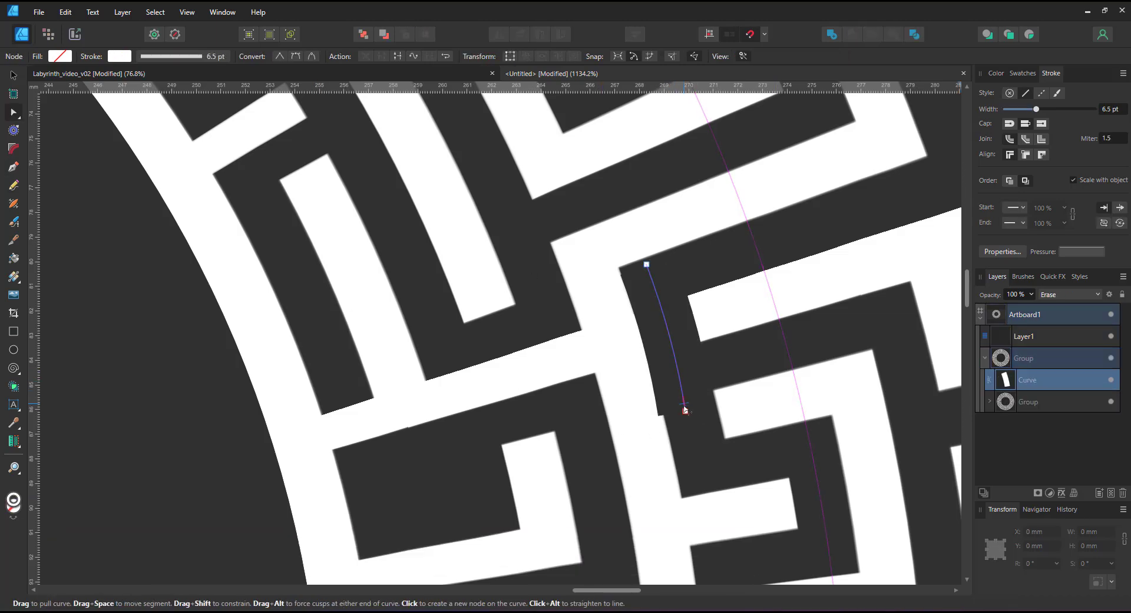
pyautogui.moveTo(685, 410)
pyautogui.mouseDown()
pyautogui.moveTo(693, 389)
pyautogui.moveTo(681, 372)
pyautogui.mouseUp()
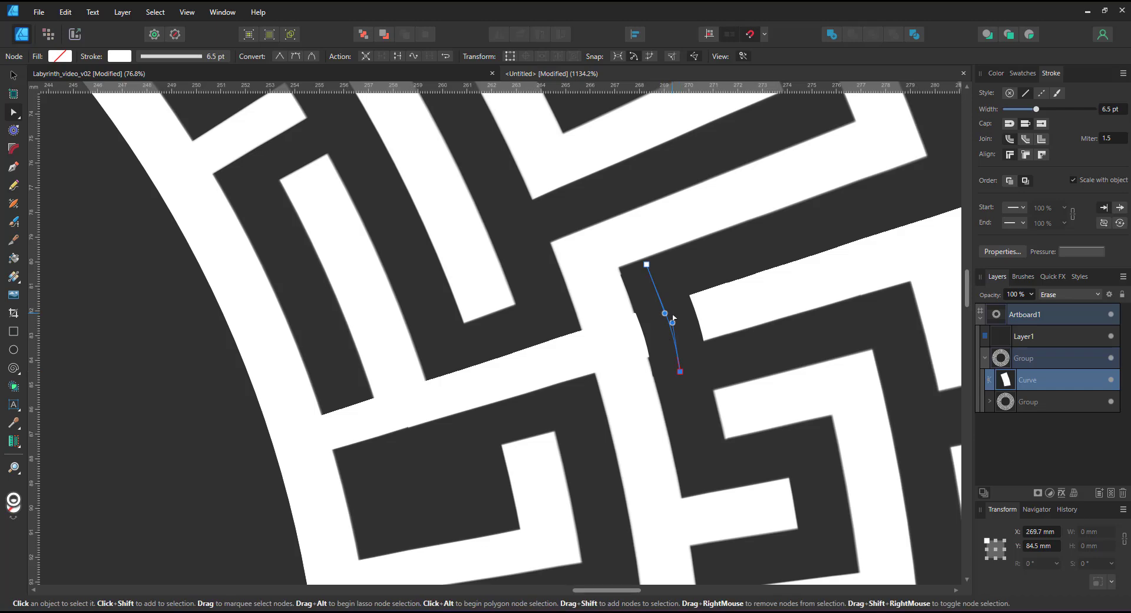
pyautogui.moveTo(672, 322)
pyautogui.mouseDown()
pyautogui.moveTo(662, 324)
pyautogui.moveTo(745, 217)
pyautogui.mouseUp()
# Duplicate the erase line and move and rotate the copy onto the next seam at the ring's lower right
pyautogui.scroll(-10, 689, 337)
pyautogui.scroll(1, 688, 333)
pyautogui.press('v')
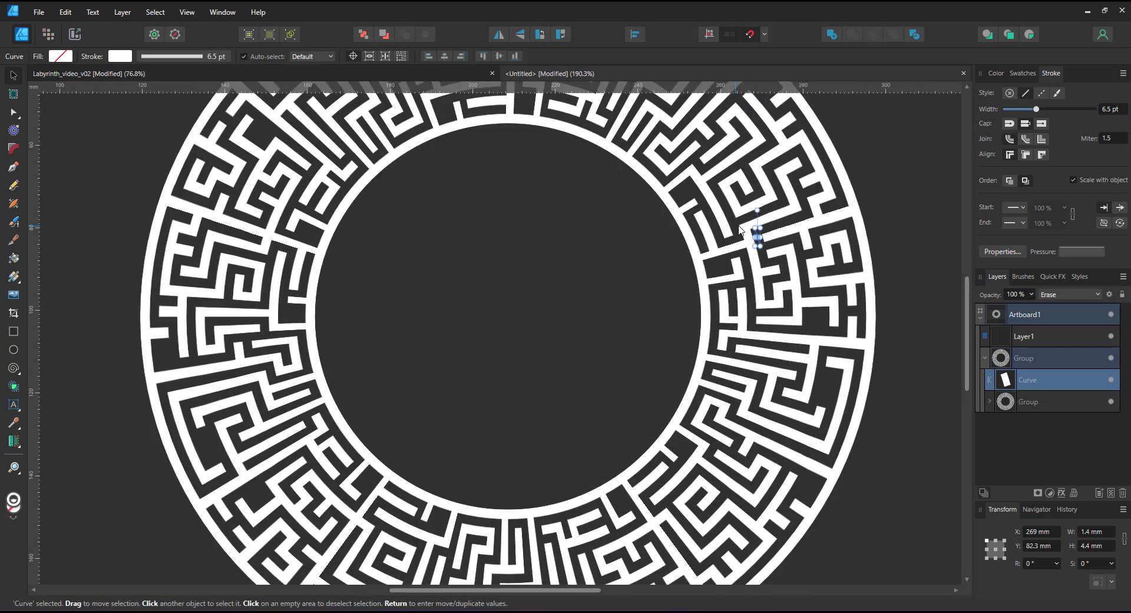
pyautogui.scroll(1, 761, 242)
pyautogui.moveTo(759, 234)
pyautogui.mouseDown()
pyautogui.moveTo(714, 508)
pyautogui.moveTo(678, 533)
pyautogui.moveTo(682, 549)
pyautogui.mouseUp()
pyautogui.scroll(4, 682, 551)
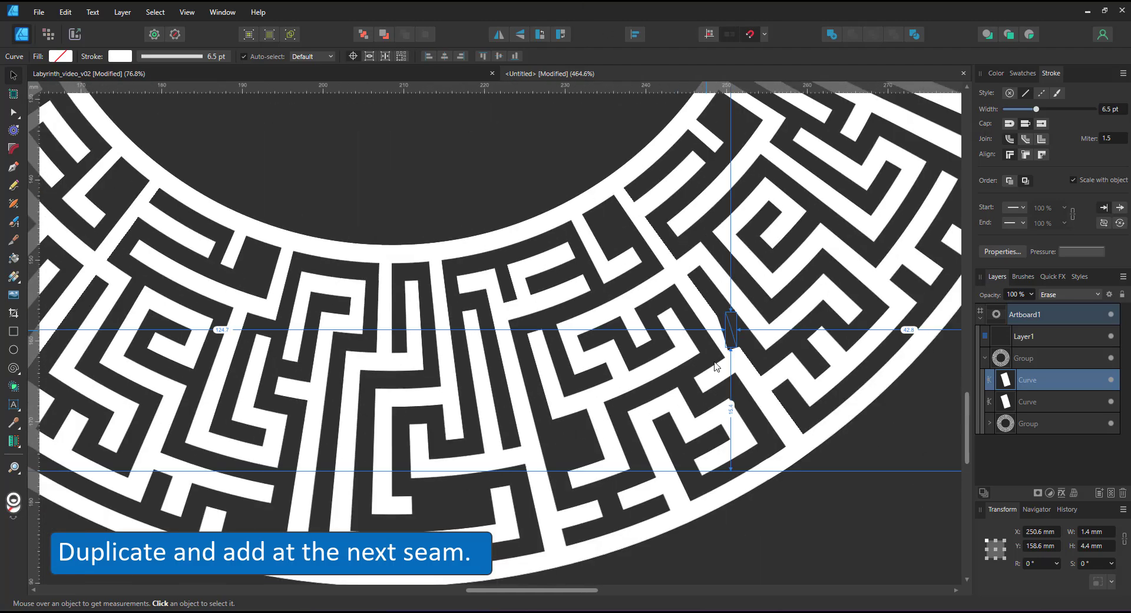
pyautogui.scroll(2, 714, 367)
pyautogui.moveTo(752, 254); pyautogui.dragTo(789, 380)
pyautogui.scroll(3, 821, 421)
pyautogui.moveTo(807, 336); pyautogui.dragTo(743, 358)
# Adjust the copied erase line's lower-left end node so its cut lines up with the neighbouring maze walls
pyautogui.press('a')
pyautogui.moveTo(671, 400)
pyautogui.mouseDown()
pyautogui.moveTo(656, 424)
pyautogui.moveTo(683, 394)
pyautogui.mouseUp()
pyautogui.scroll(3, 767, 370)
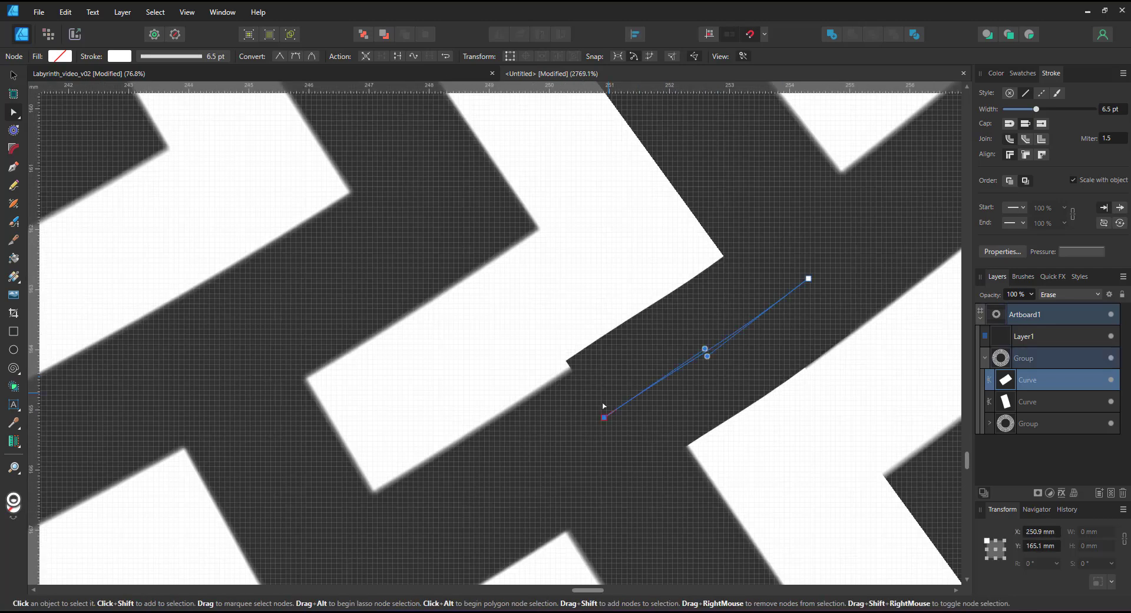
pyautogui.moveTo(604, 417); pyautogui.dragTo(628, 412)
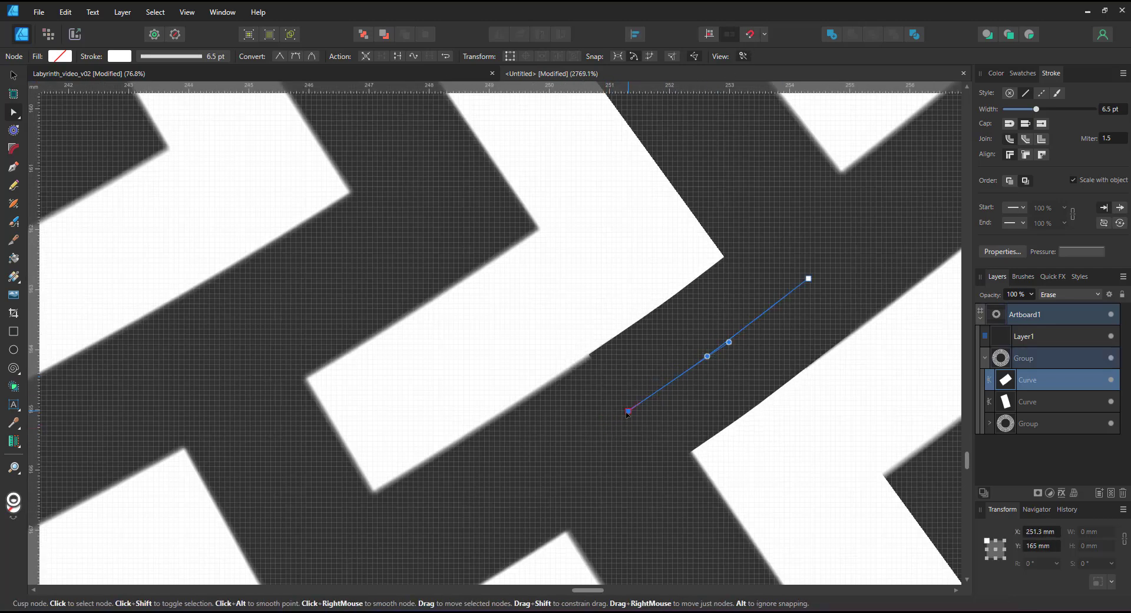
# Draw a short Pen line across the wall at the ring's lower-left outer seam and bend it along the passage
pyautogui.scroll(-8, 628, 411)
pyautogui.scroll(7, 390, 473)
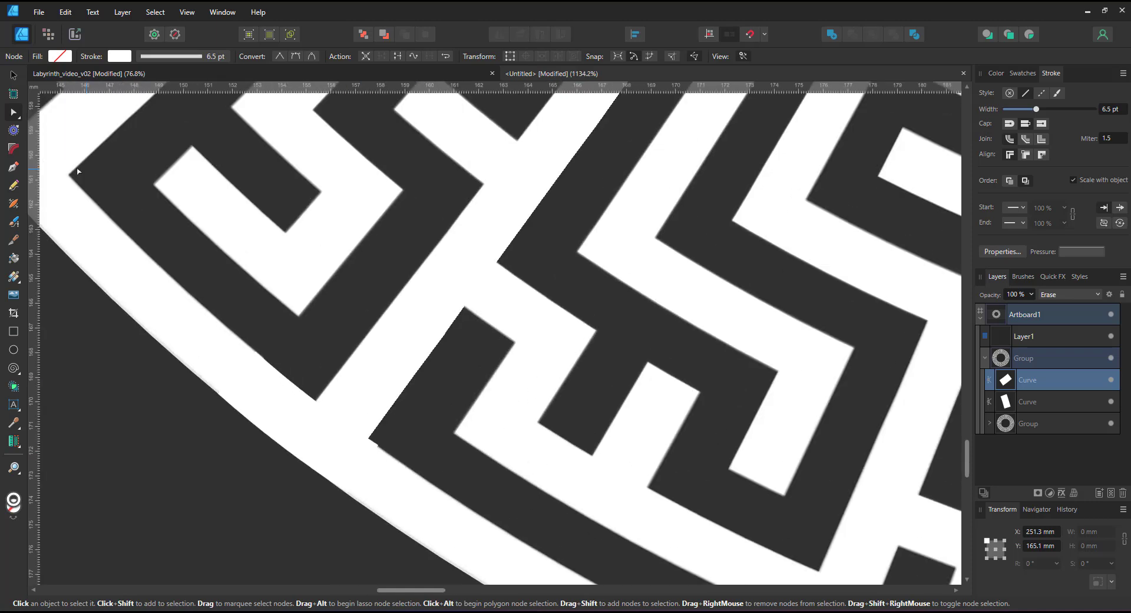
pyautogui.press('p')
pyautogui.click(312, 371)
pyautogui.click(395, 443)
pyautogui.press('a')
pyautogui.moveTo(361, 412); pyautogui.dragTo(358, 414)
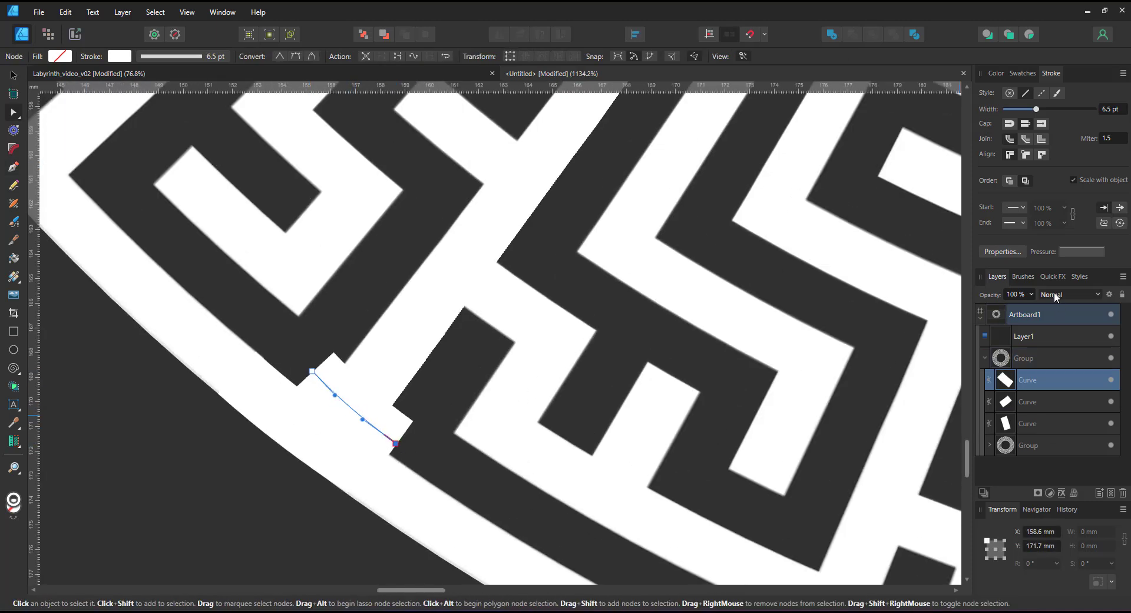
# Set the lower-left seam line's blend mode to Erase
pyautogui.click(1054, 291)
pyautogui.click(1053, 513)
pyautogui.scroll(3, 305, 440)
pyautogui.press('v')
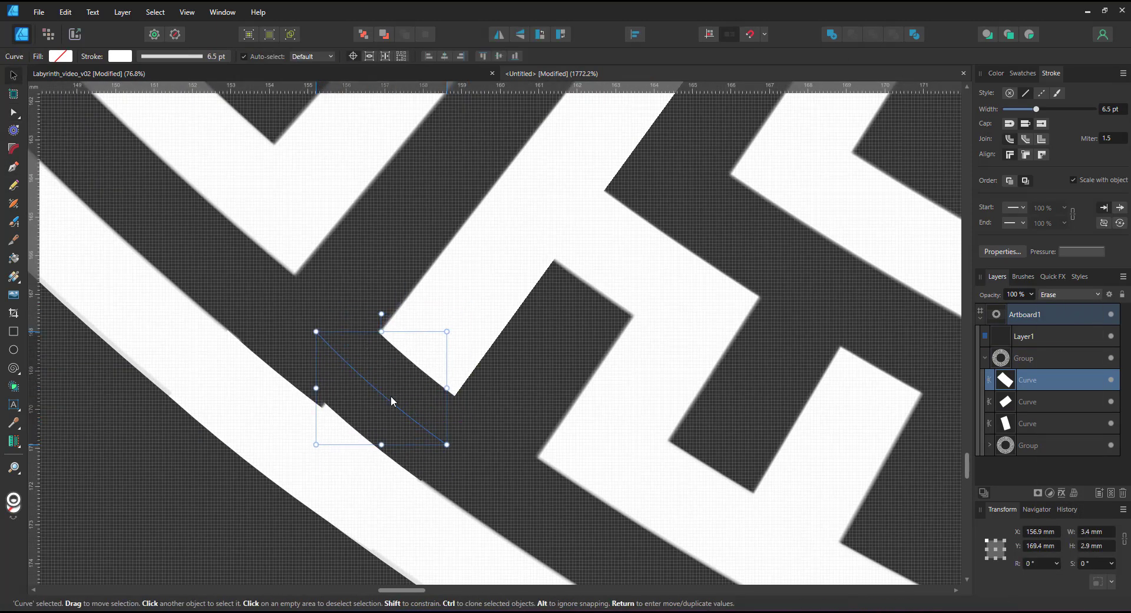
pyautogui.press('a')
# Duplicate the erase line and move and rotate the copy onto the seam wall on the ring's upper-left side, at -70.5°
pyautogui.hotkey('ctrl', '0')
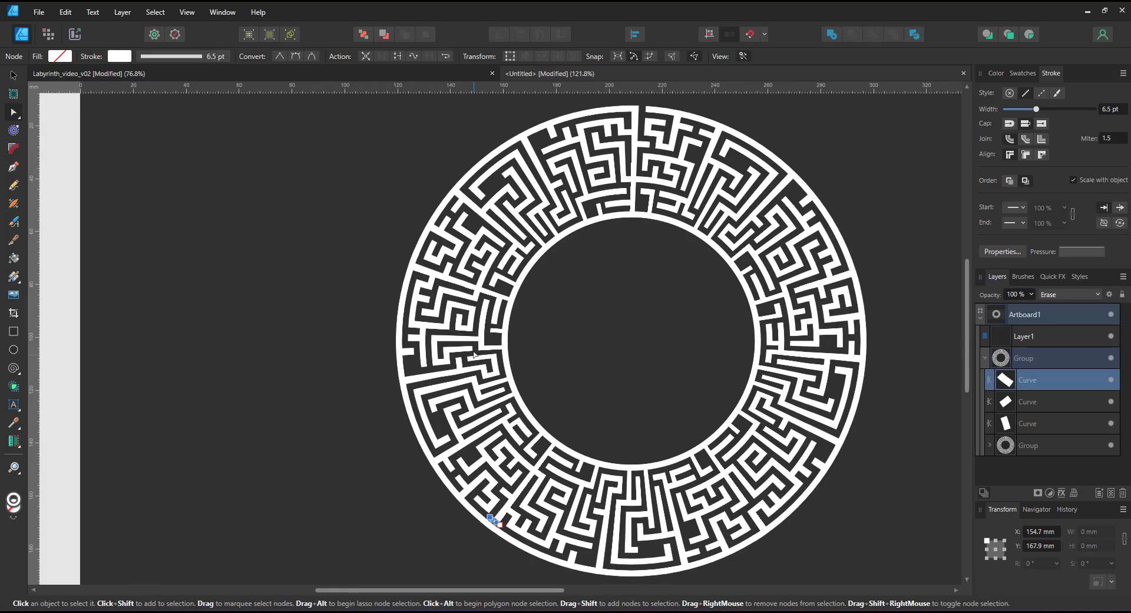
pyautogui.scroll(10, 479, 539)
pyautogui.press('v')
pyautogui.hotkey('ctrl', 'j')
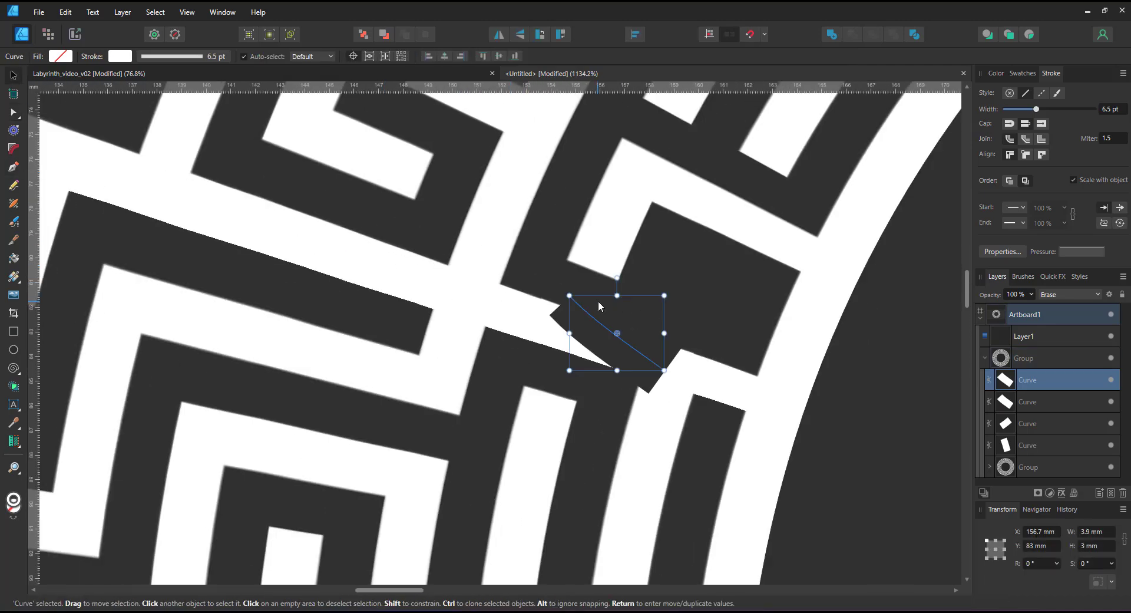
pyautogui.moveTo(616, 277); pyautogui.dragTo(521, 308)
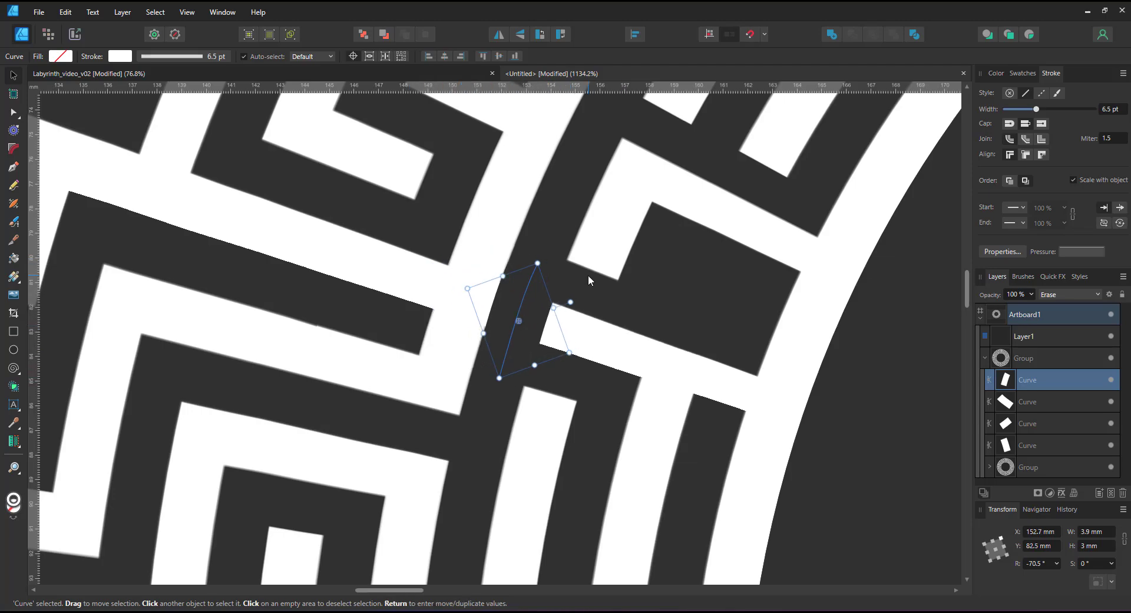
# Draw one more erase line with the Pen tool at the inner ring wall beside the top seam as the labyrinth's exit
pyautogui.hotkey('ctrl', '0')
pyautogui.scroll(3, 522, 441)
pyautogui.scroll(-3, 522, 440)
pyautogui.scroll(2, 521, 232)
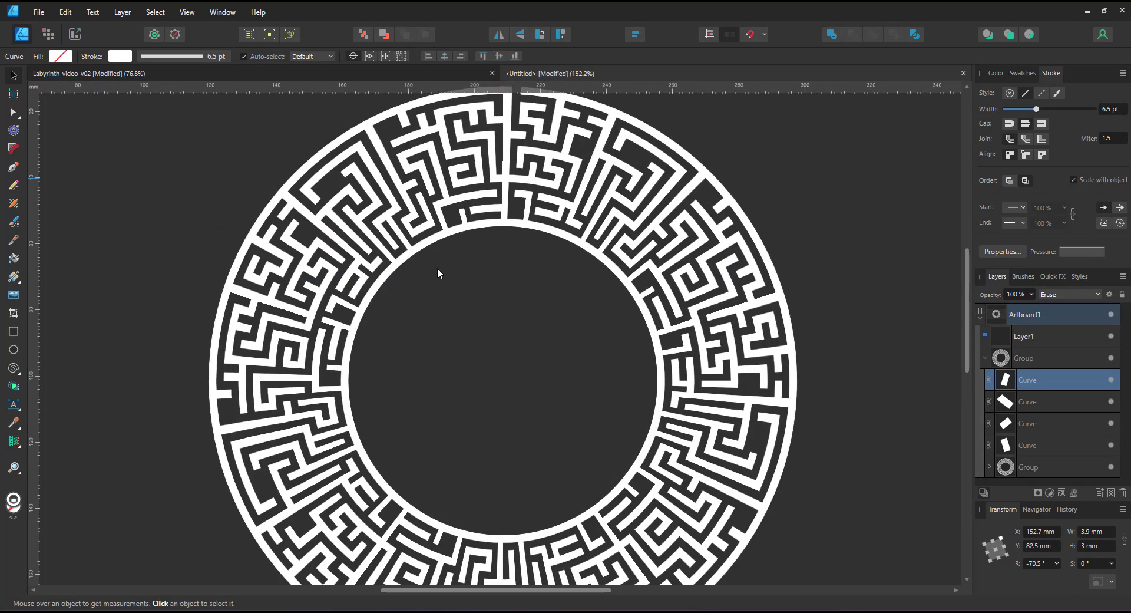
pyautogui.scroll(-4, 437, 273)
pyautogui.scroll(5, 462, 188)
pyautogui.scroll(8, 461, 393)
pyautogui.click(14, 167)
pyautogui.click(447, 295)
pyautogui.click(542, 371)
# Convert the exit line's nodes to straighten it and reposition both ends so it cuts across the inner ring wall
pyautogui.press('a')
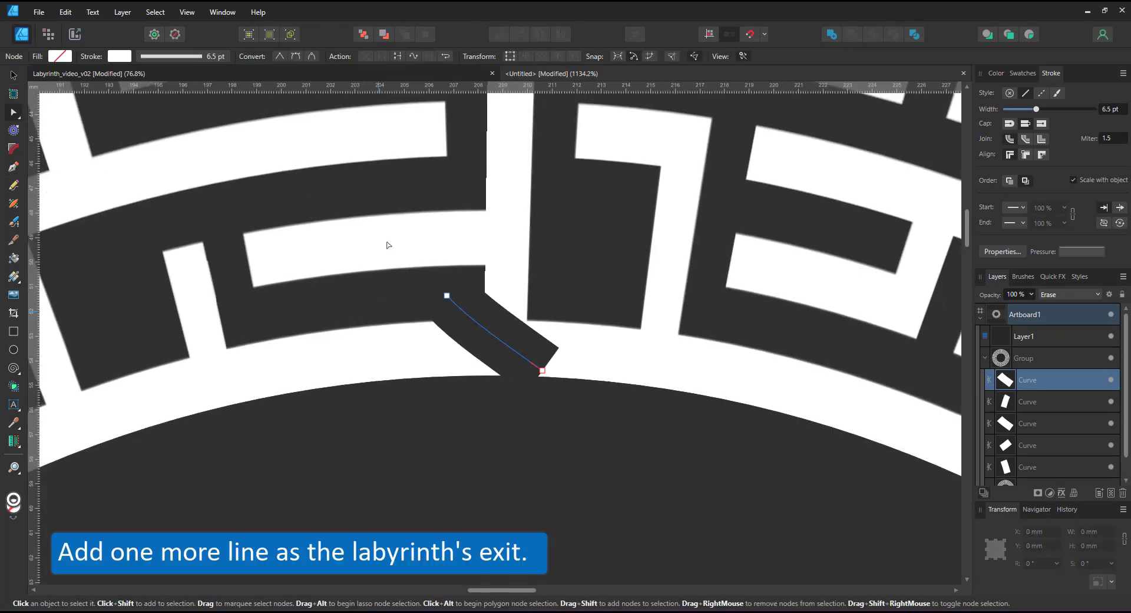
pyautogui.moveTo(387, 243); pyautogui.dragTo(574, 406)
pyautogui.click(280, 56)
pyautogui.moveTo(447, 295); pyautogui.dragTo(430, 262)
pyautogui.click(526, 338)
pyautogui.moveTo(526, 338); pyautogui.dragTo(446, 440)
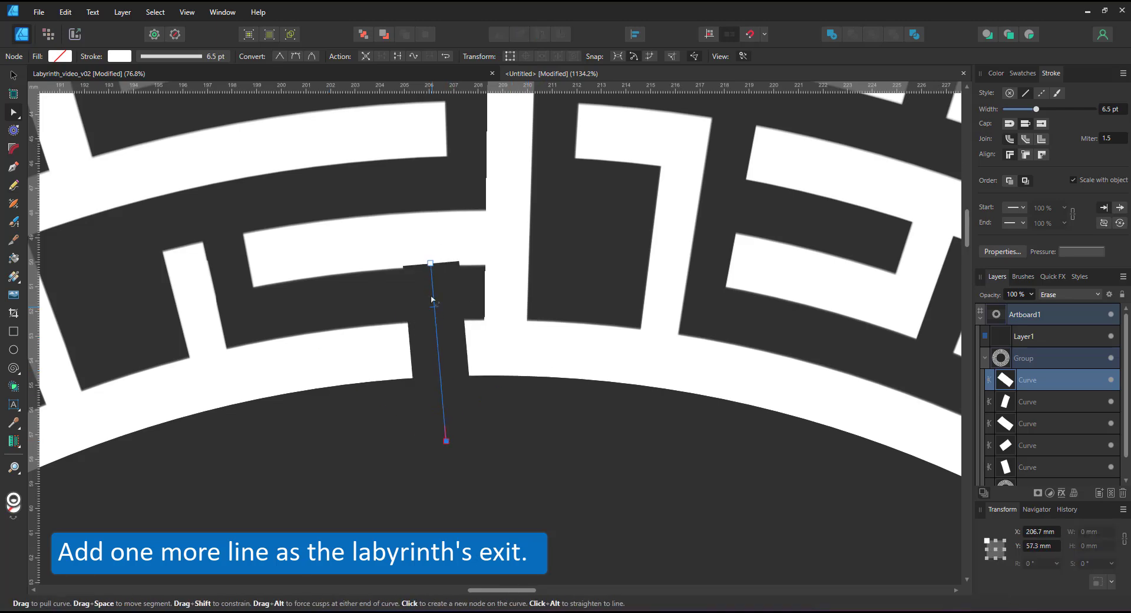
# Shift the exit line towards the top seam and adjust its end nodes so the opening aligns with the passage
pyautogui.moveTo(430, 263); pyautogui.dragTo(435, 284)
pyautogui.press('v')
pyautogui.moveTo(437, 331); pyautogui.dragTo(457, 331)
pyautogui.press('a')
pyautogui.moveTo(464, 442); pyautogui.dragTo(457, 446)
pyautogui.scroll(-4, 485, 427)
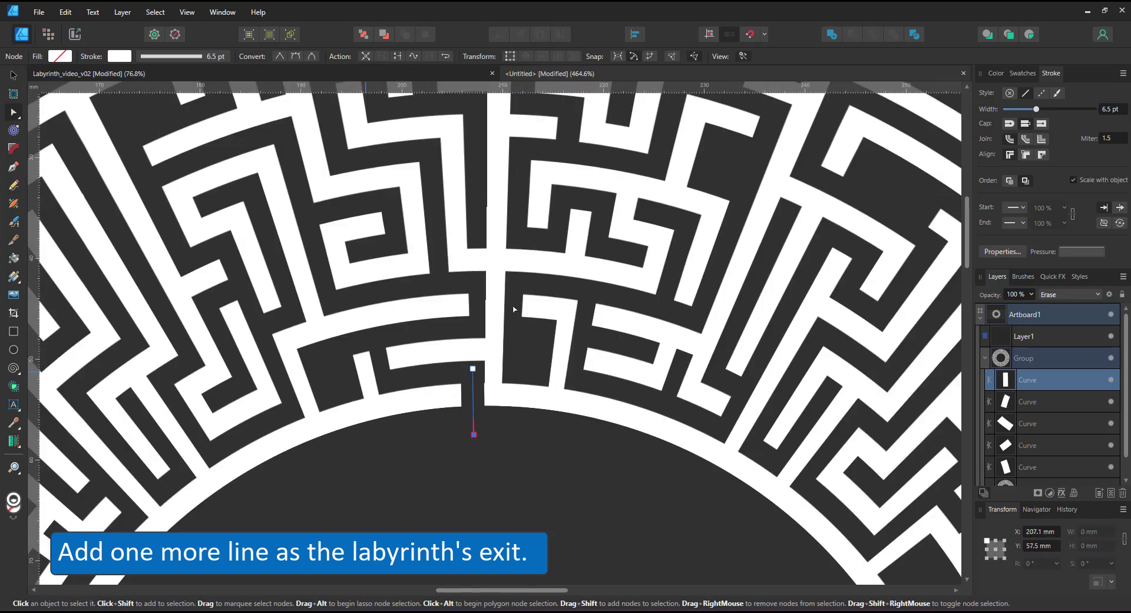
pyautogui.hotkey('ctrl', '0')
pyautogui.click(886, 333)
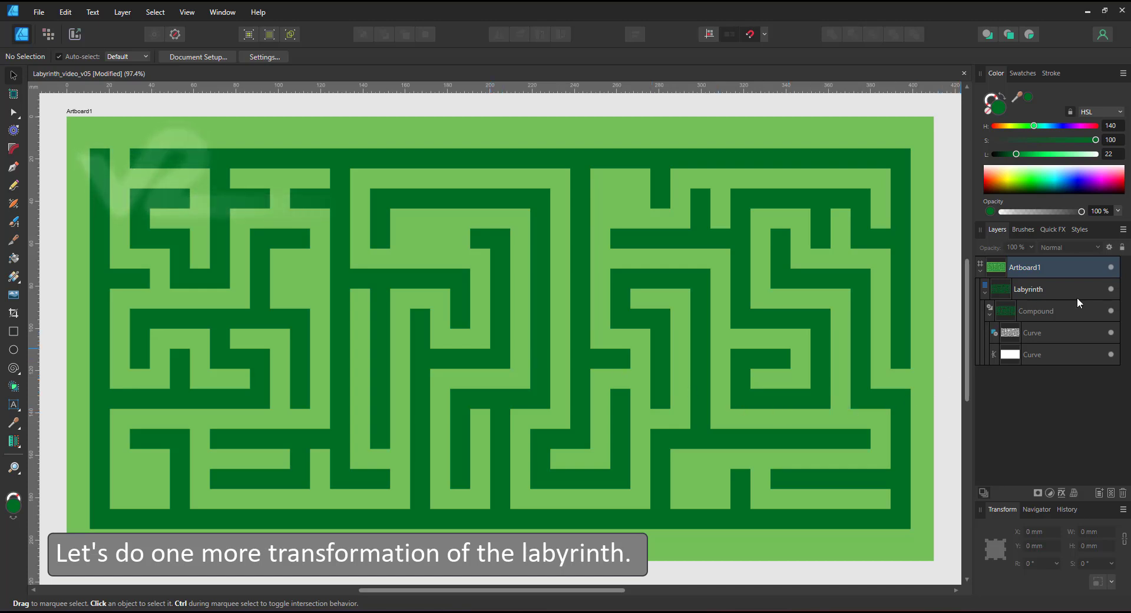
# Add a Perspective warp group to the maze compound and move its top corners inward and down to narrow the far edge
pyautogui.click(1035, 312)
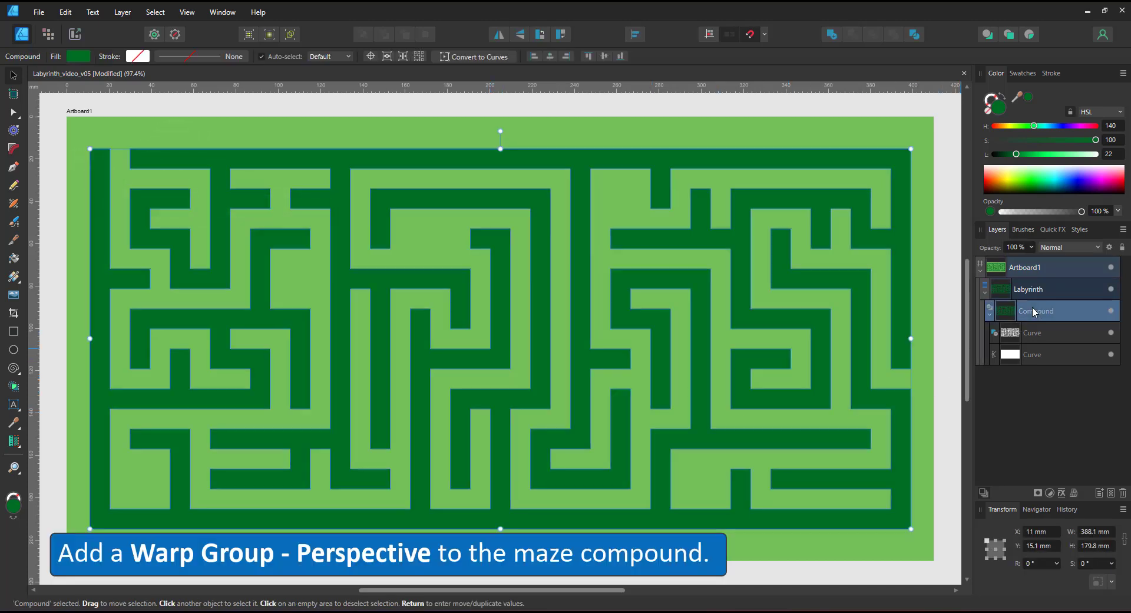
pyautogui.click(1072, 494)
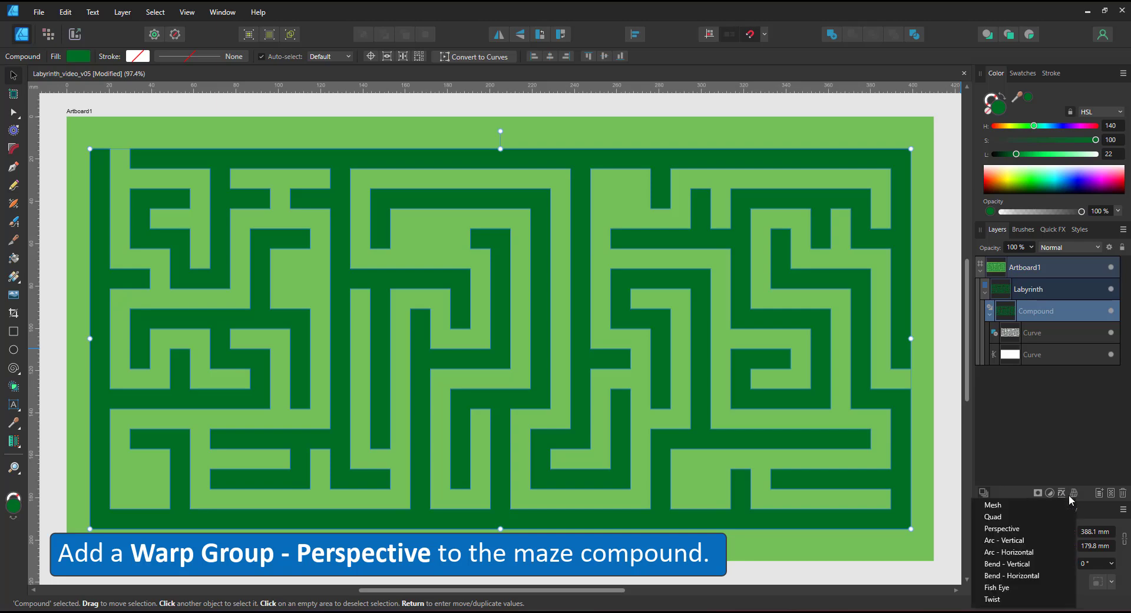
pyautogui.click(1002, 528)
pyautogui.moveTo(911, 149); pyautogui.dragTo(690, 311)
pyautogui.moveTo(90, 149); pyautogui.dragTo(390, 289)
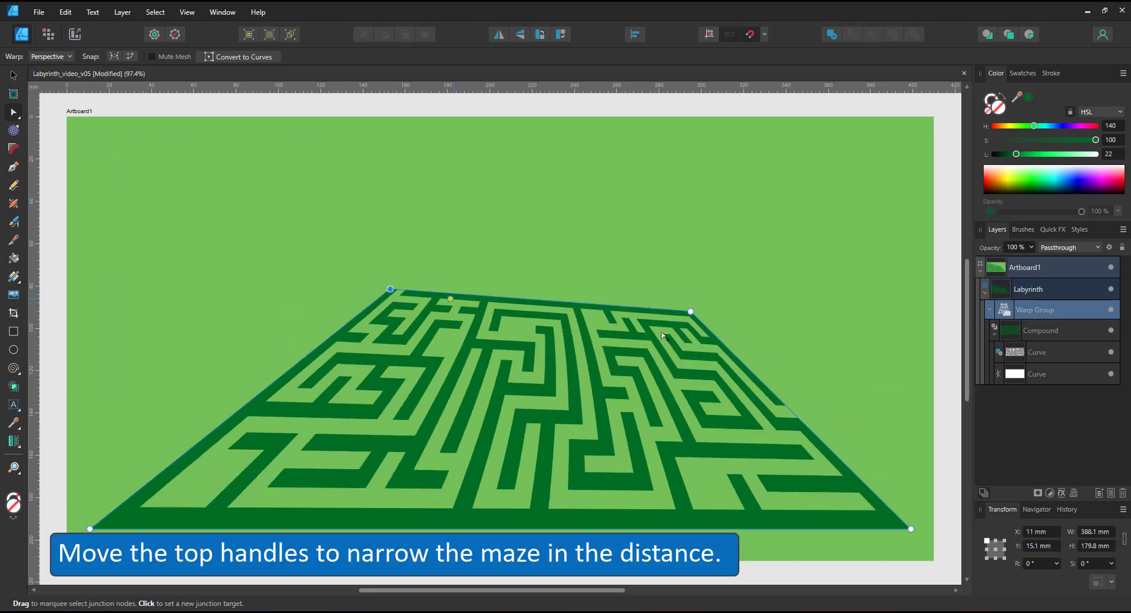
pyautogui.moveTo(690, 311); pyautogui.dragTo(663, 289)
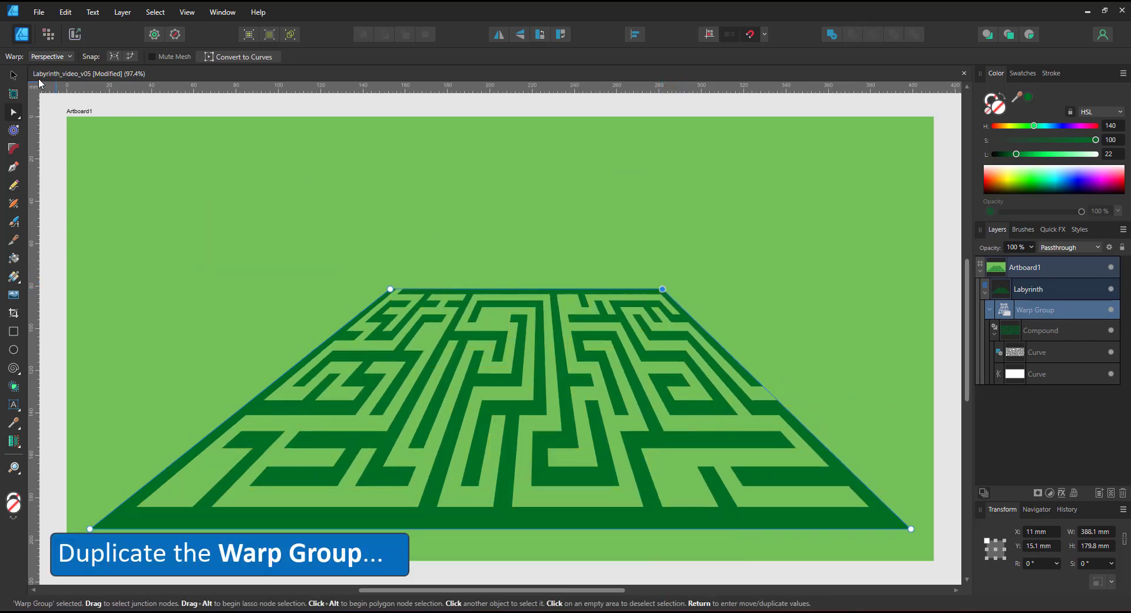
# Duplicate the warp group, set the copy's fill lightness to 24, and move it up to Y 0 mm
pyautogui.click(14, 75)
pyautogui.hotkey('ctrl', 'j')
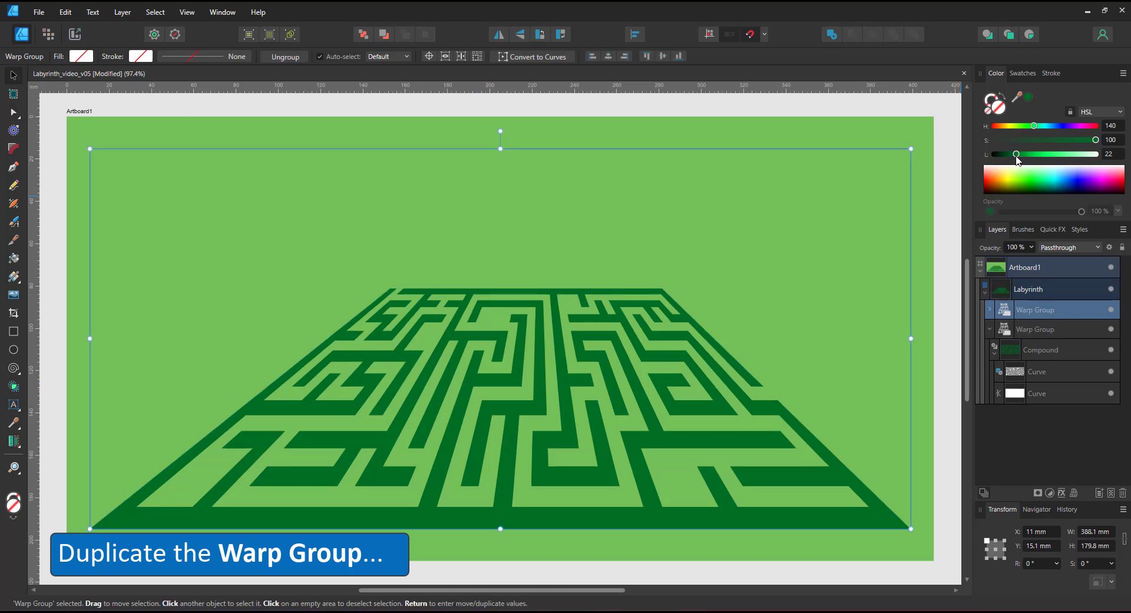
pyautogui.moveTo(1016, 154); pyautogui.dragTo(1019, 155)
pyautogui.moveTo(591, 514); pyautogui.dragTo(592, 495)
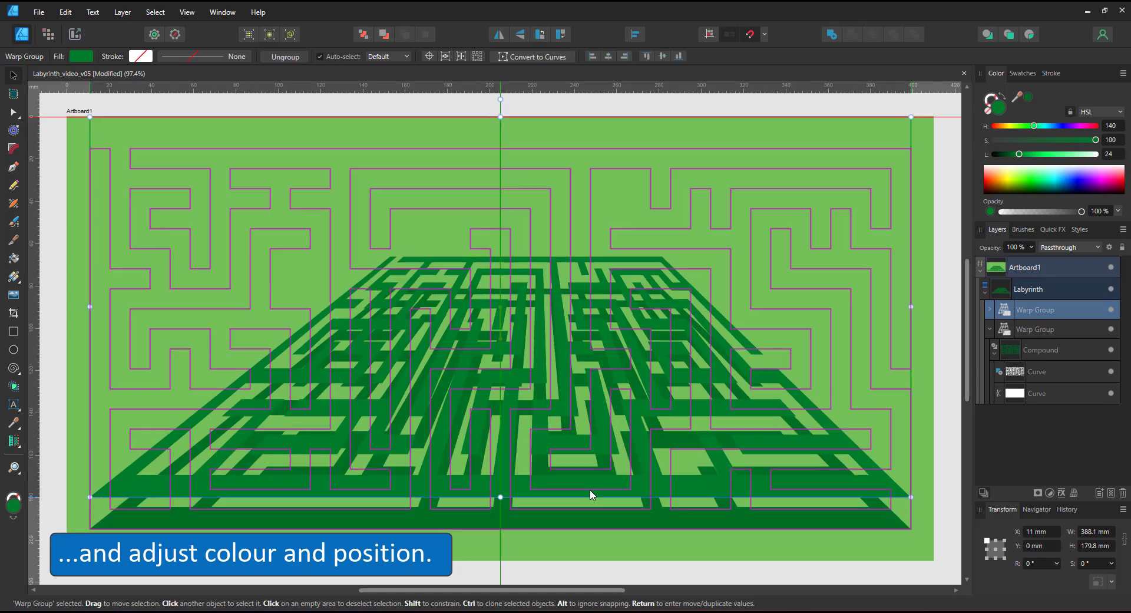
# Lower the two far corners of the copied warp group until they sit slightly above the original maze's far edge
pyautogui.press('a')
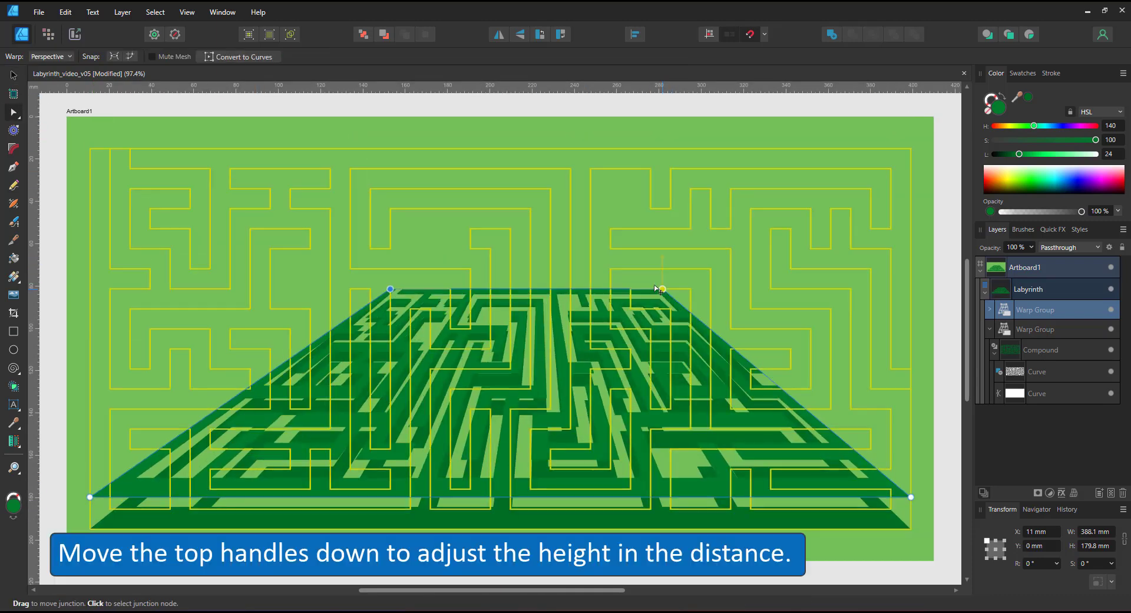
pyautogui.scroll(3, 630, 345)
pyautogui.scroll(5, 630, 345)
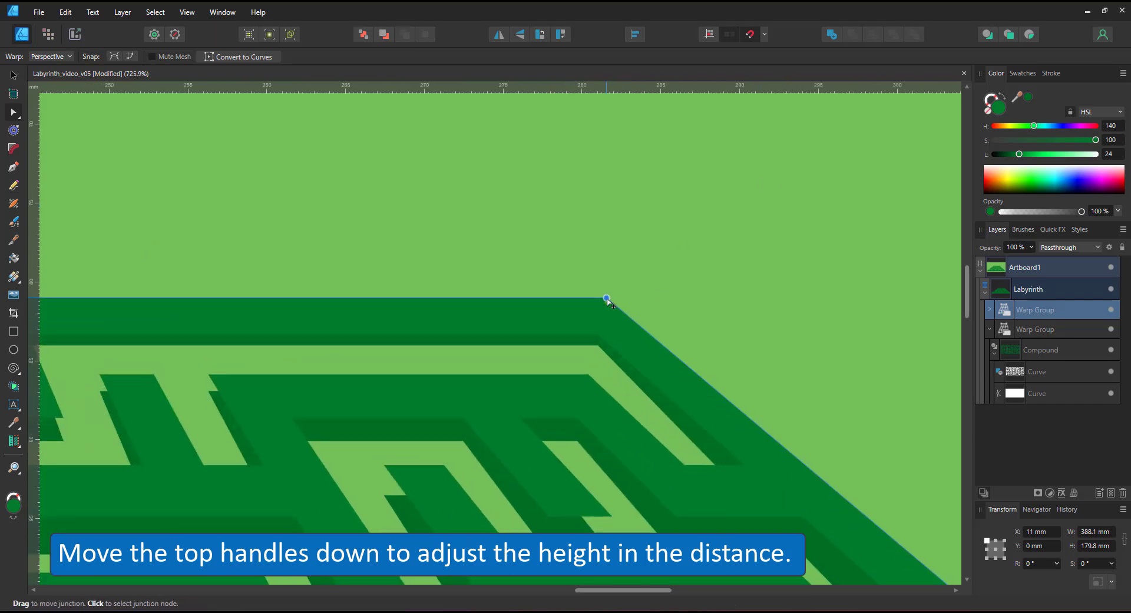
pyautogui.moveTo(600, 282); pyautogui.dragTo(595, 270)
pyautogui.scroll(-8, 607, 365)
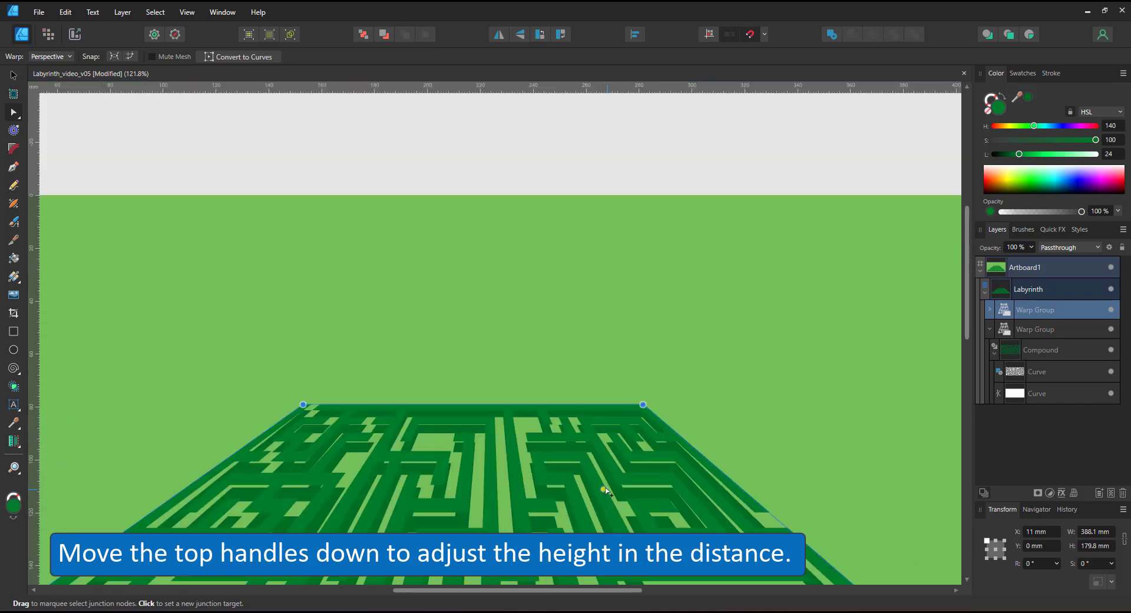
pyautogui.moveTo(604, 487); pyautogui.dragTo(624, 332)
pyautogui.hotkey('ctrl', '0')
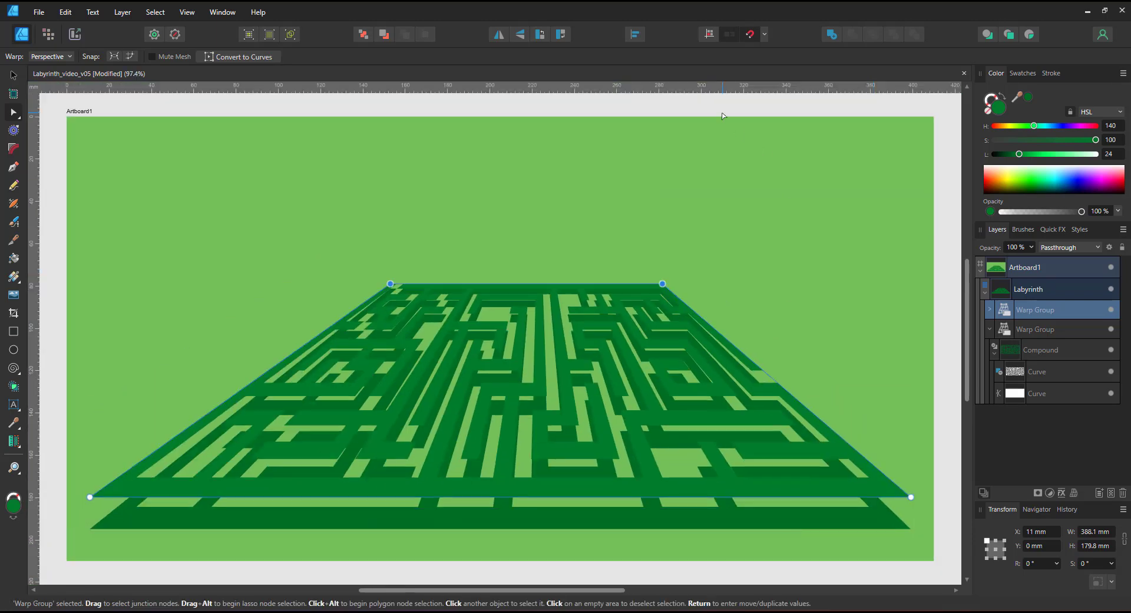
pyautogui.click(595, 224)
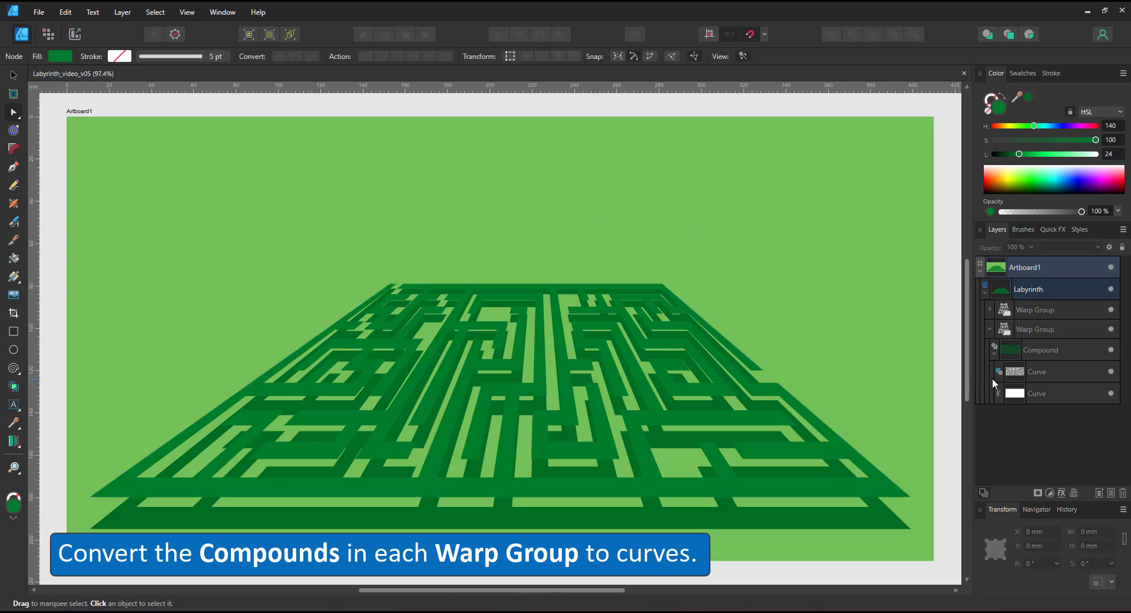
# Convert the compounds inside both warp groups to curves
pyautogui.click(1037, 357)
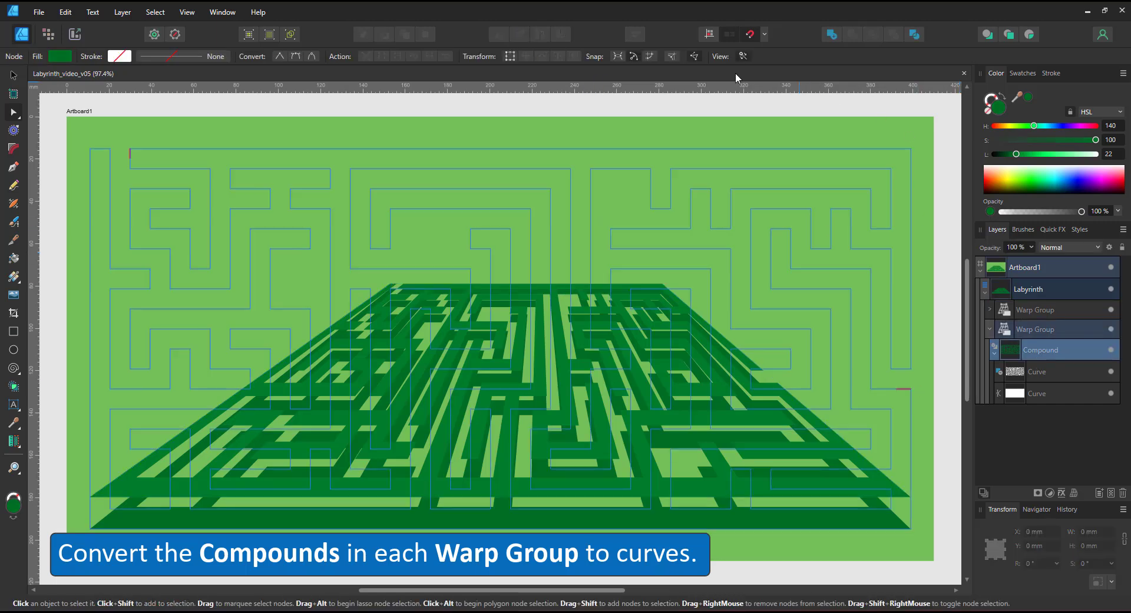
pyautogui.click(479, 58)
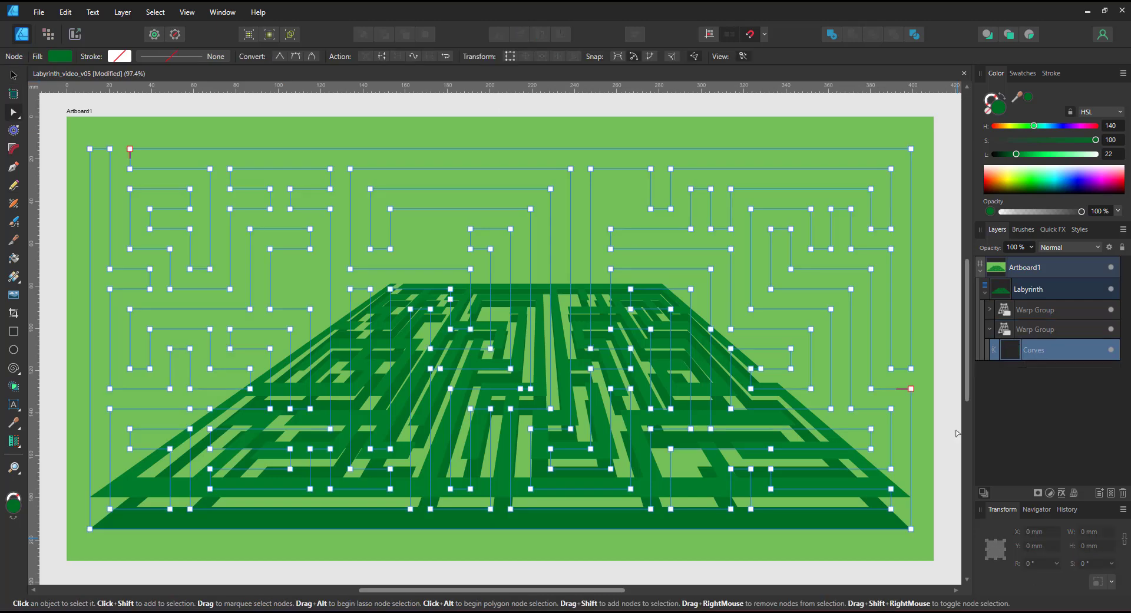
pyautogui.click(991, 310)
pyautogui.click(1006, 332)
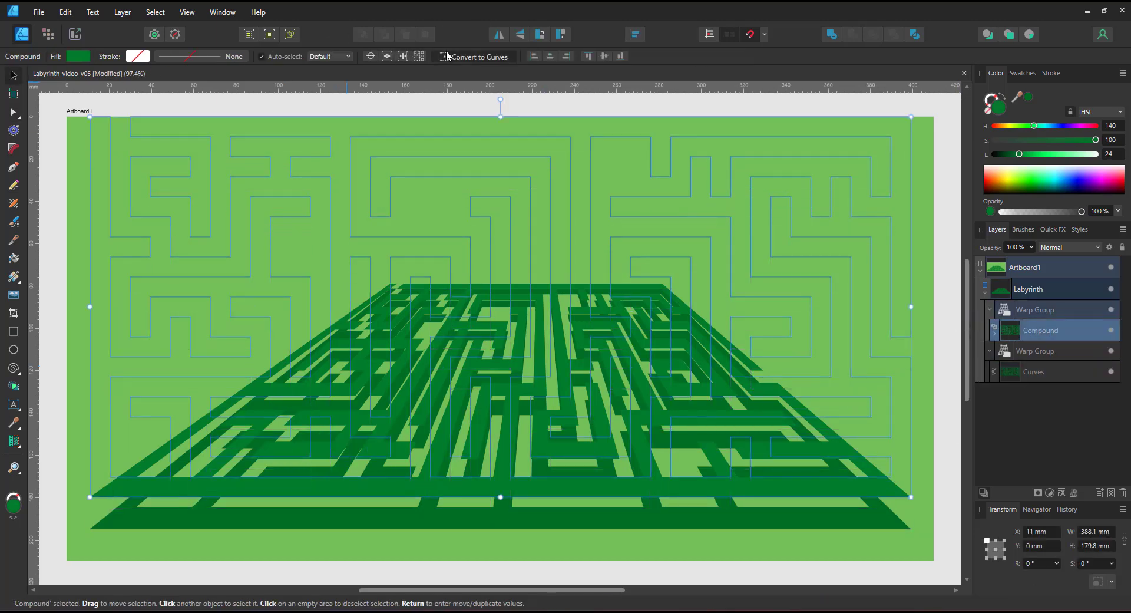
pyautogui.click(478, 57)
# Convert the lower, darker warp group into a regular group and ungroup it
pyautogui.click(1029, 350)
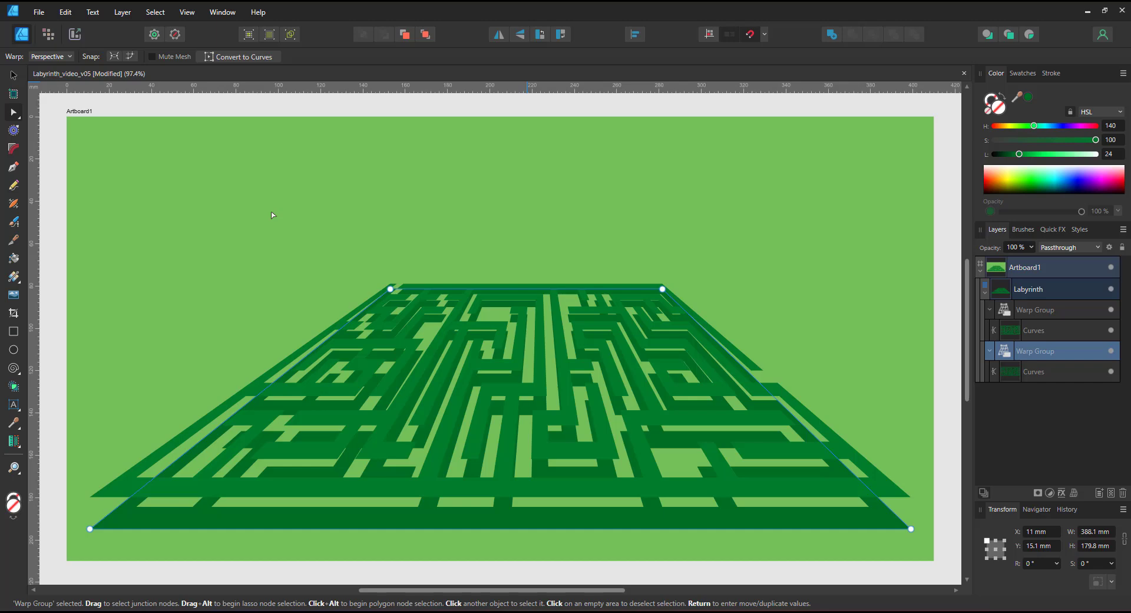
pyautogui.hotkey('ctrl', 'shift', 'g')
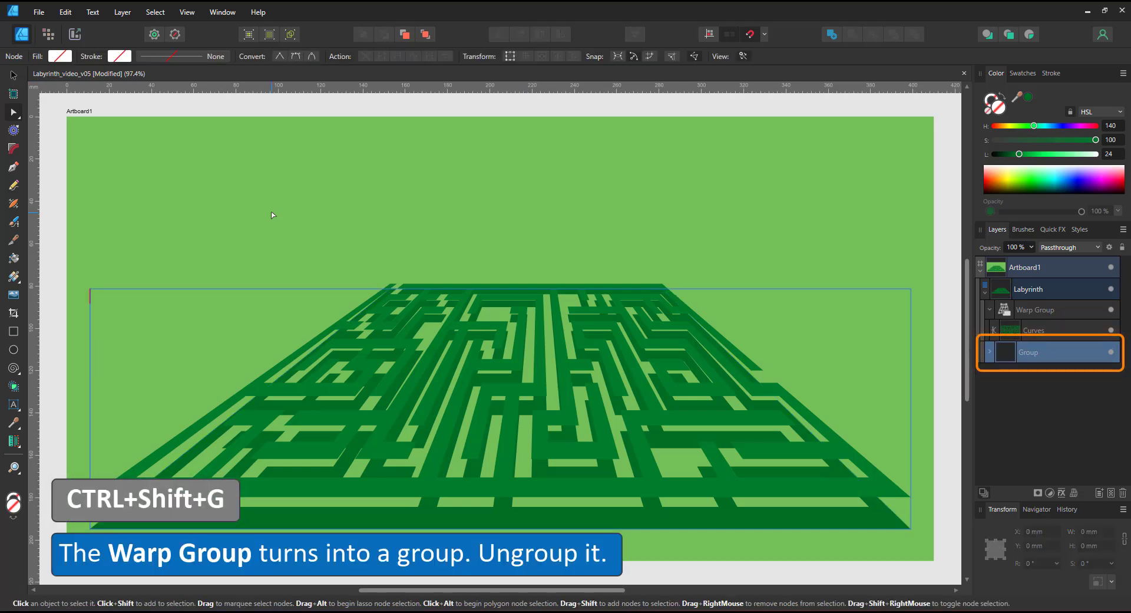
pyautogui.doubleClick(1019, 348)
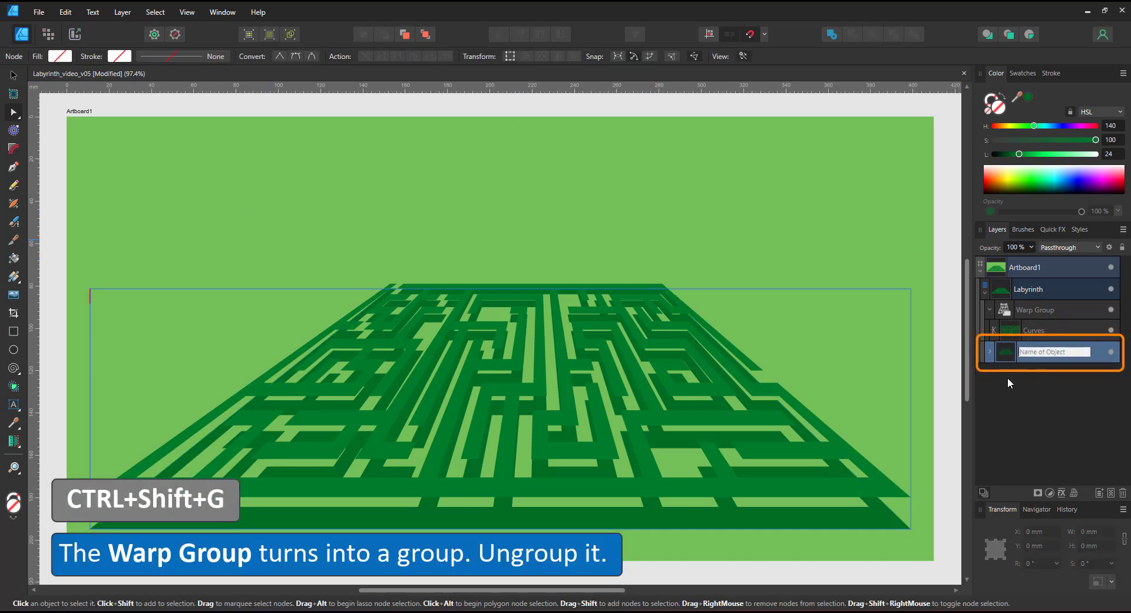
pyautogui.hotkey('ctrl', 'shift', 'g')
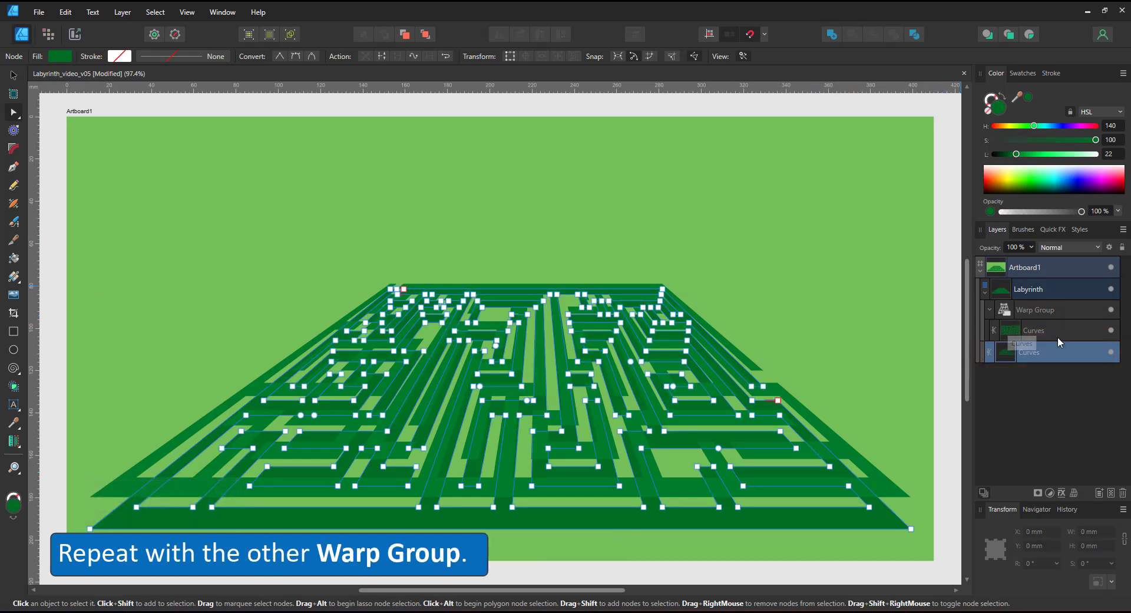
# Convert the upper, lighter warp group to curves and ungroup the resulting group
pyautogui.click(995, 311)
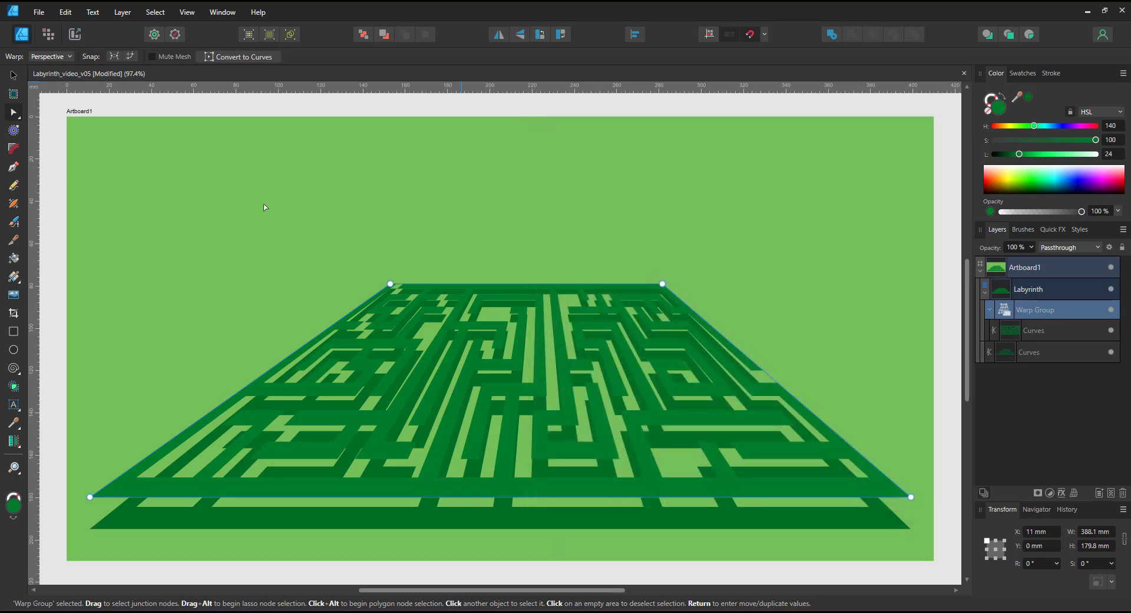
pyautogui.hotkey('ctrl', 'Return')
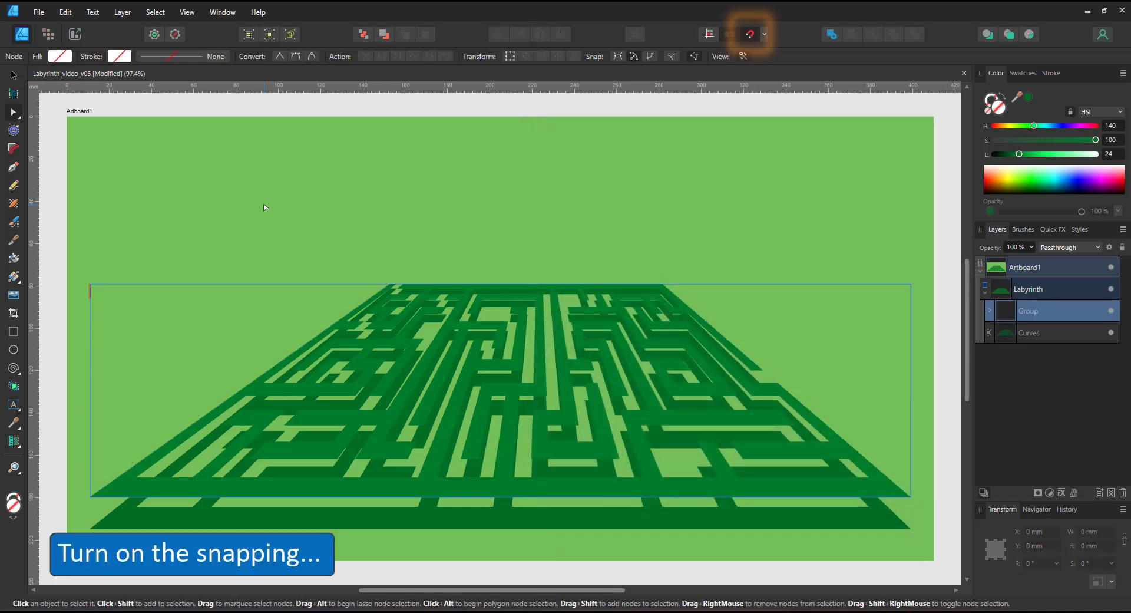
pyautogui.hotkey('ctrl', 'shift', 'g')
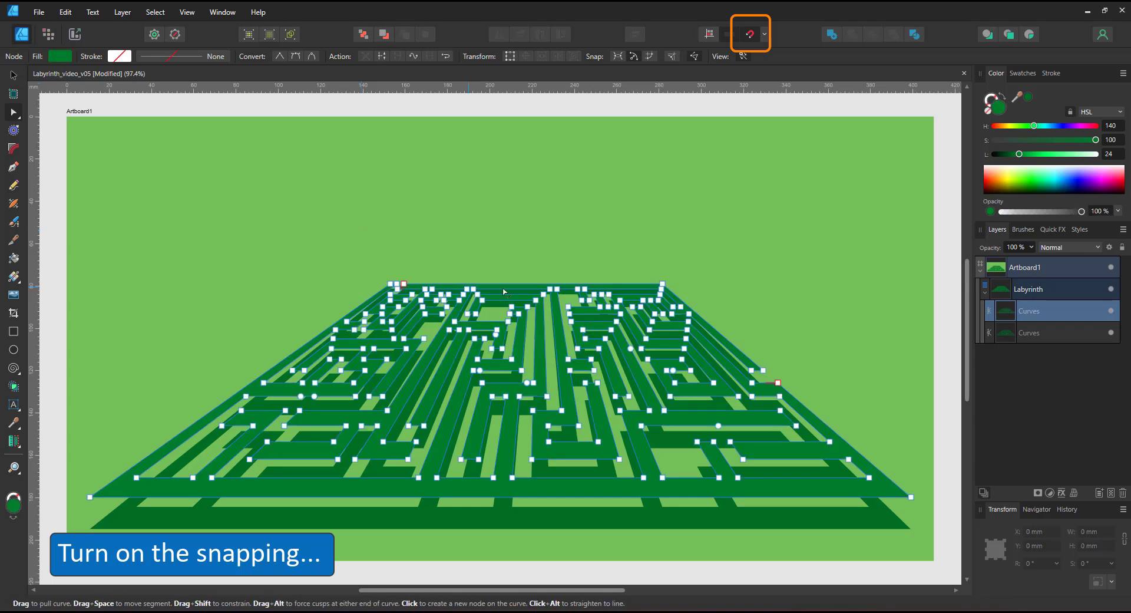
# Draw a 388.1 by 15.1 mm rectangle between the front edges of the two mazes and set its fill lightness to 16
pyautogui.click(1031, 333)
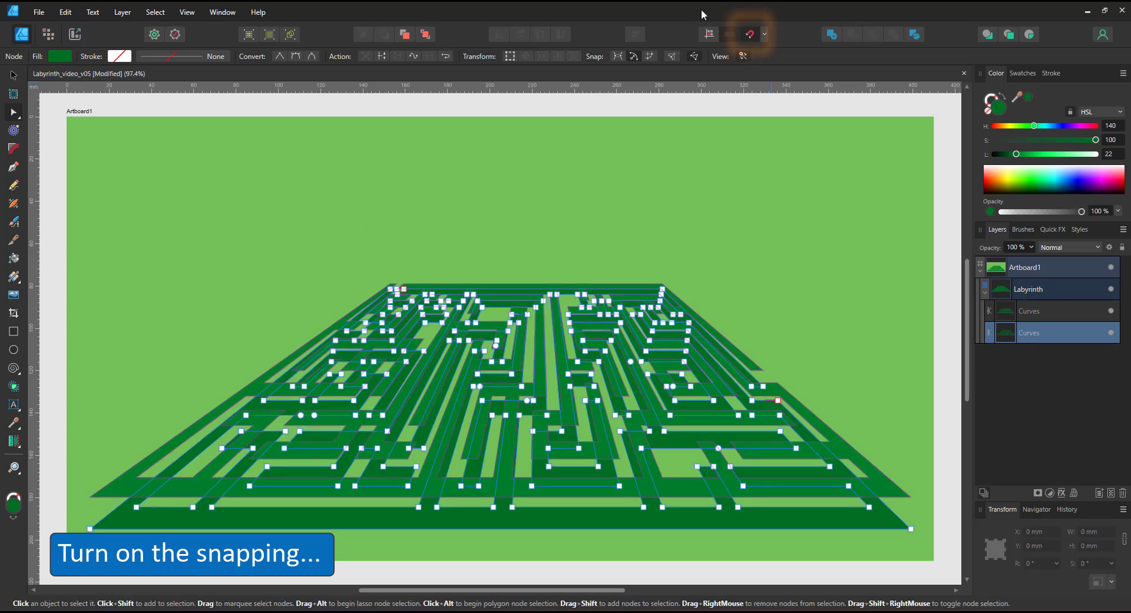
pyautogui.click(764, 34)
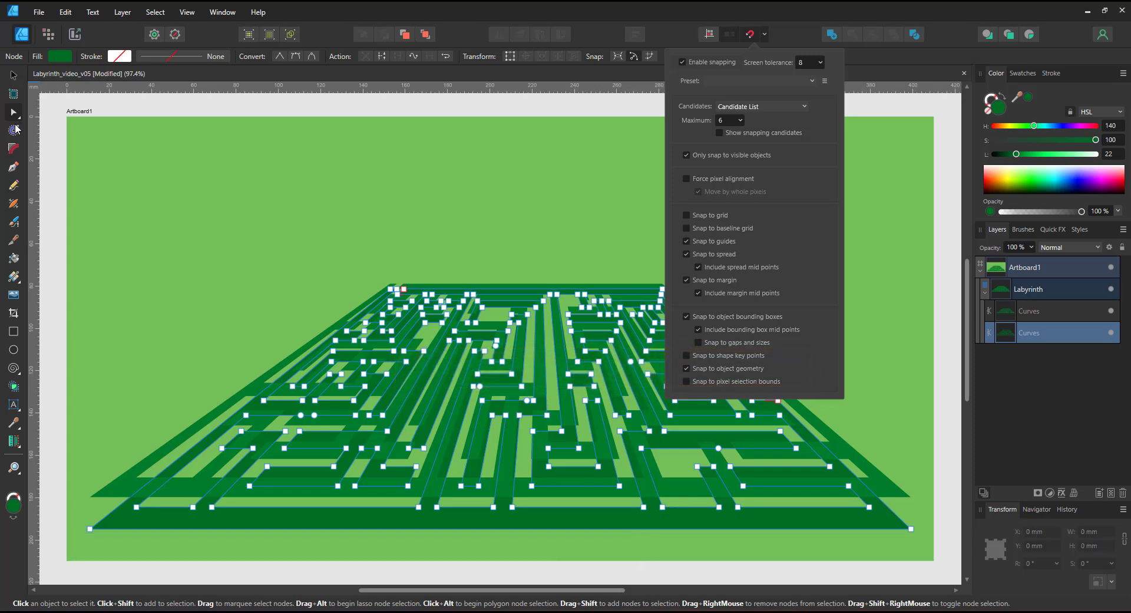
pyautogui.click(18, 336)
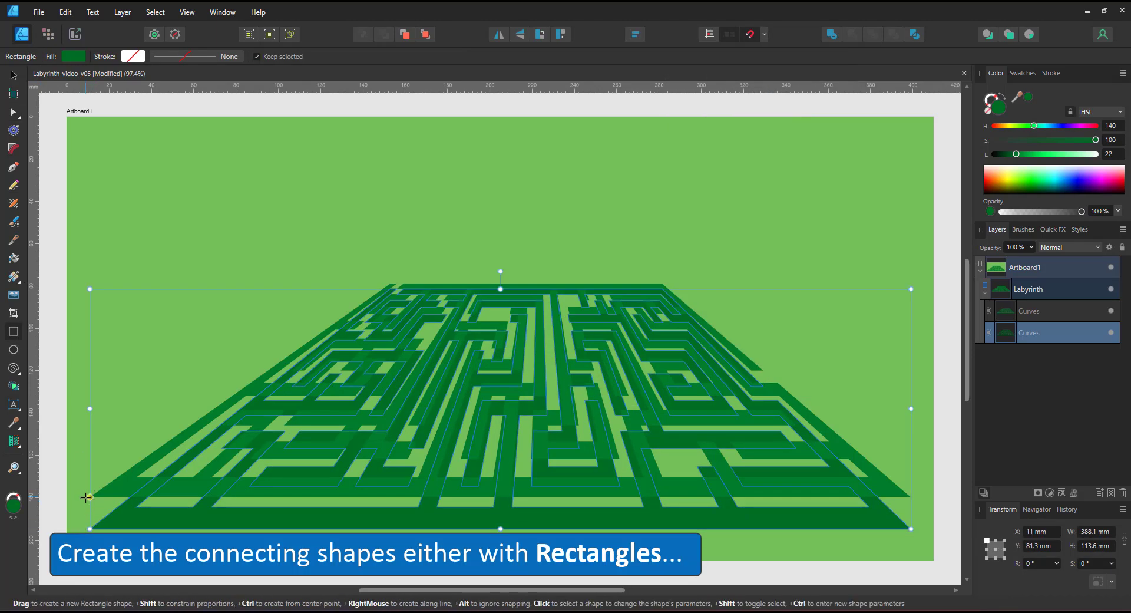
pyautogui.moveTo(81, 498); pyautogui.dragTo(911, 523)
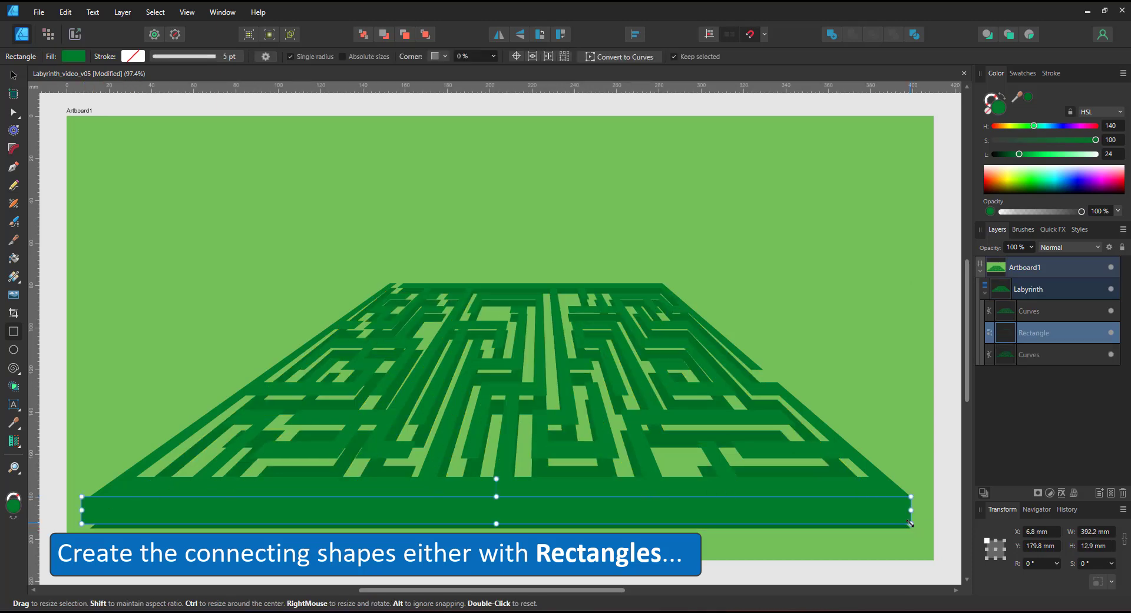
pyautogui.moveTo(82, 510); pyautogui.dragTo(89, 509)
pyautogui.moveTo(501, 525); pyautogui.dragTo(501, 528)
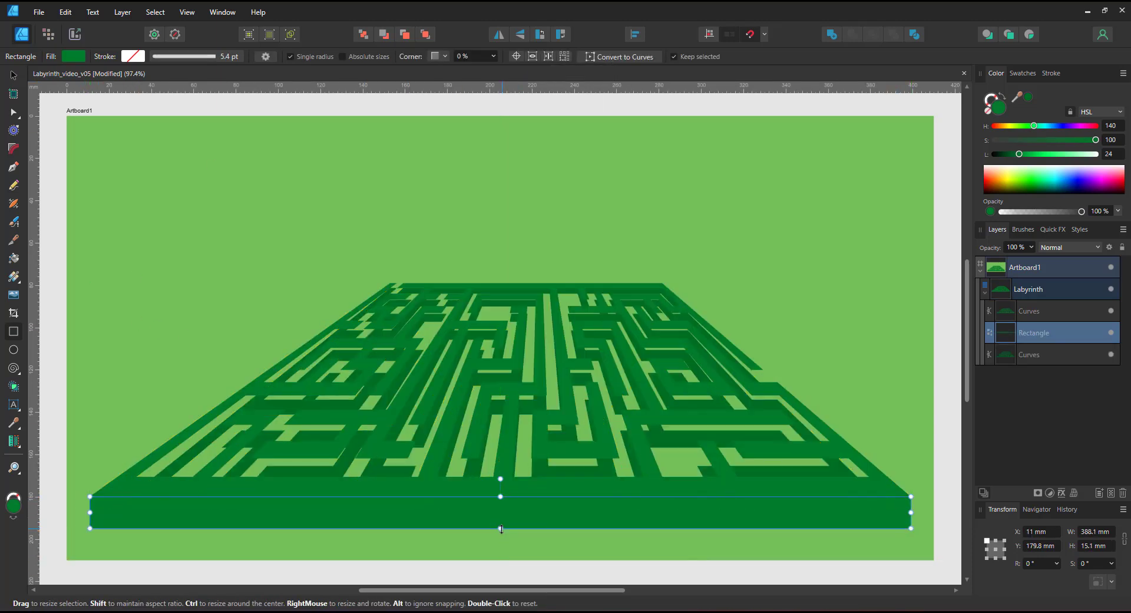
pyautogui.moveTo(1019, 157); pyautogui.dragTo(1012, 157)
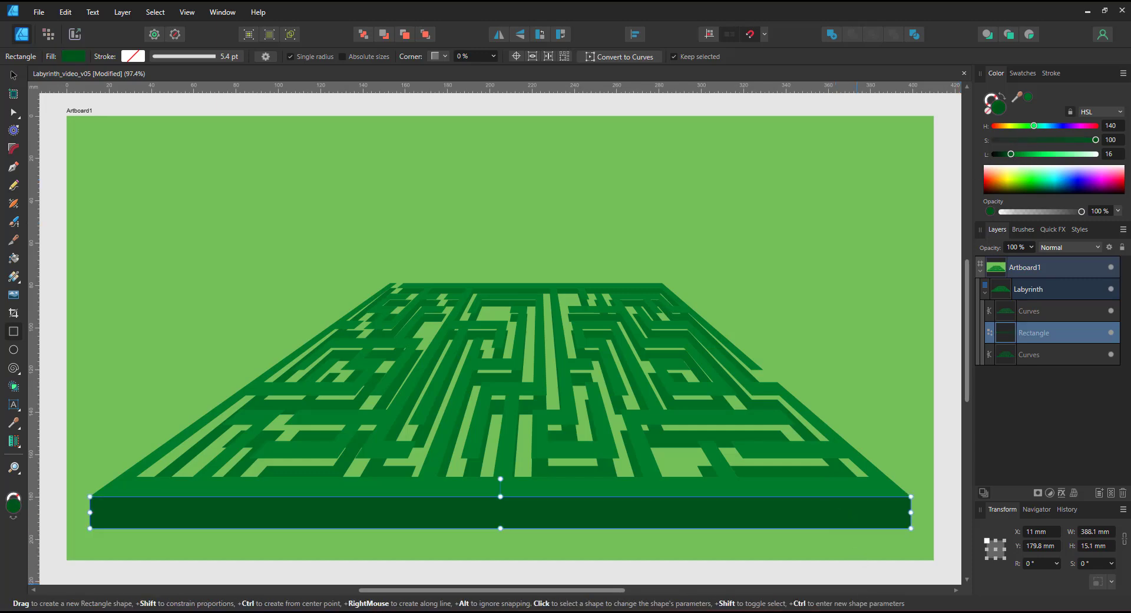
# Draw a rough closed four-point Pen shape for the slanted side wall at the front-right inner corner of the maze
pyautogui.scroll(5, 896, 471)
pyautogui.click(19, 182)
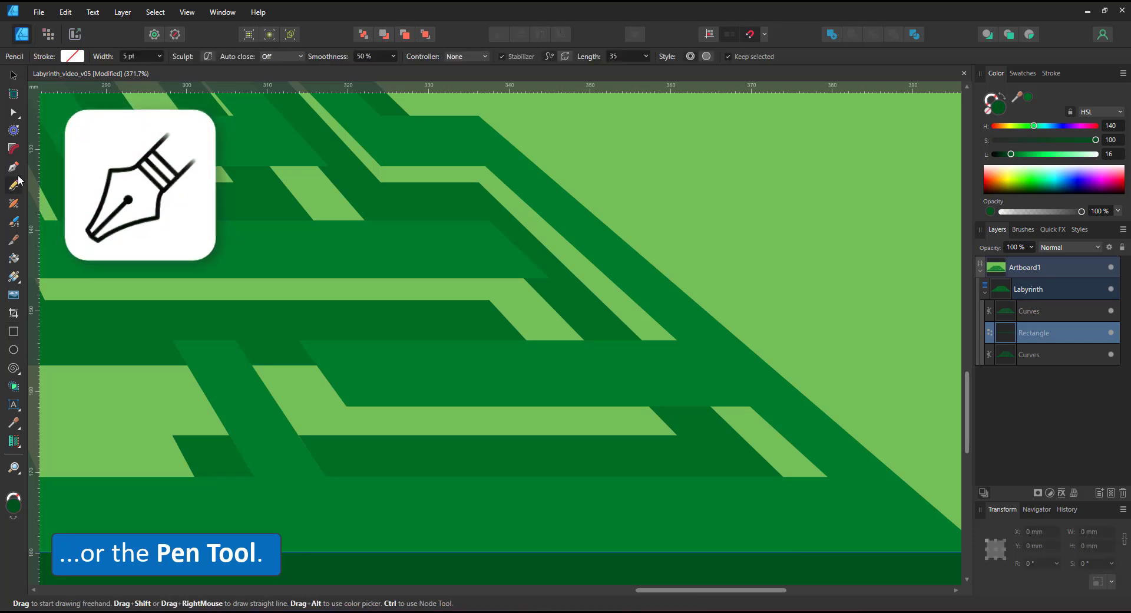
pyautogui.click(13, 167)
pyautogui.click(748, 406)
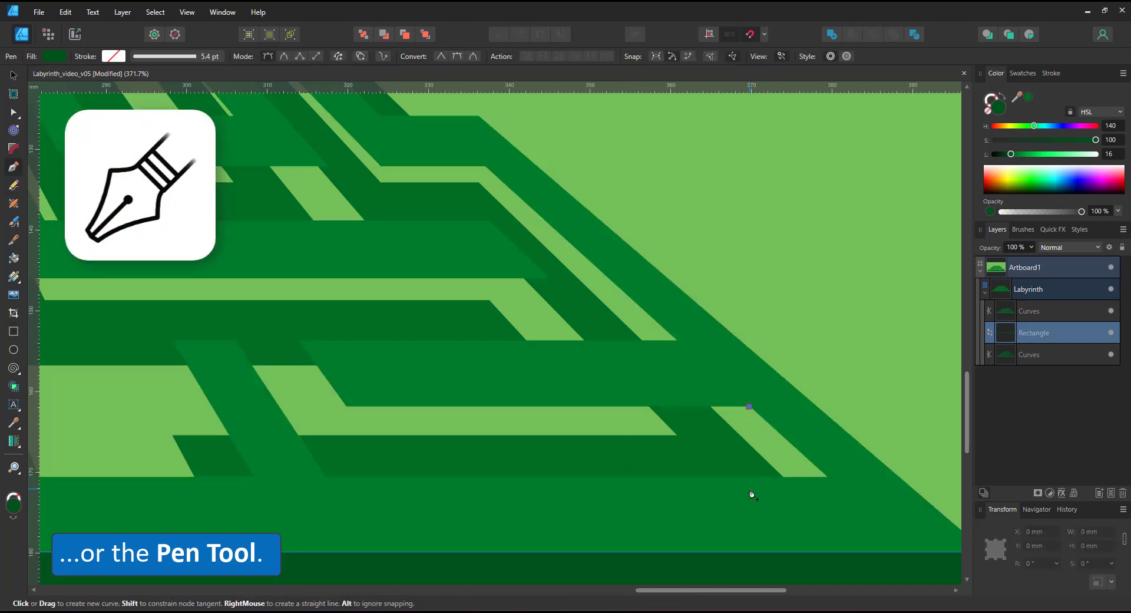
pyautogui.click(826, 477)
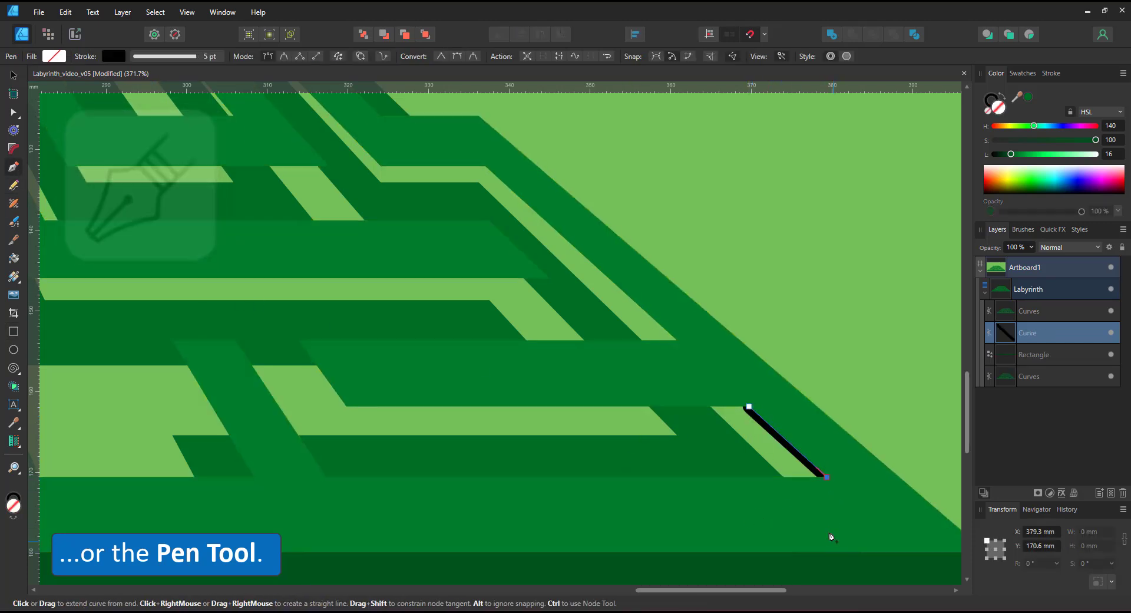
pyautogui.scroll(-1, 832, 536)
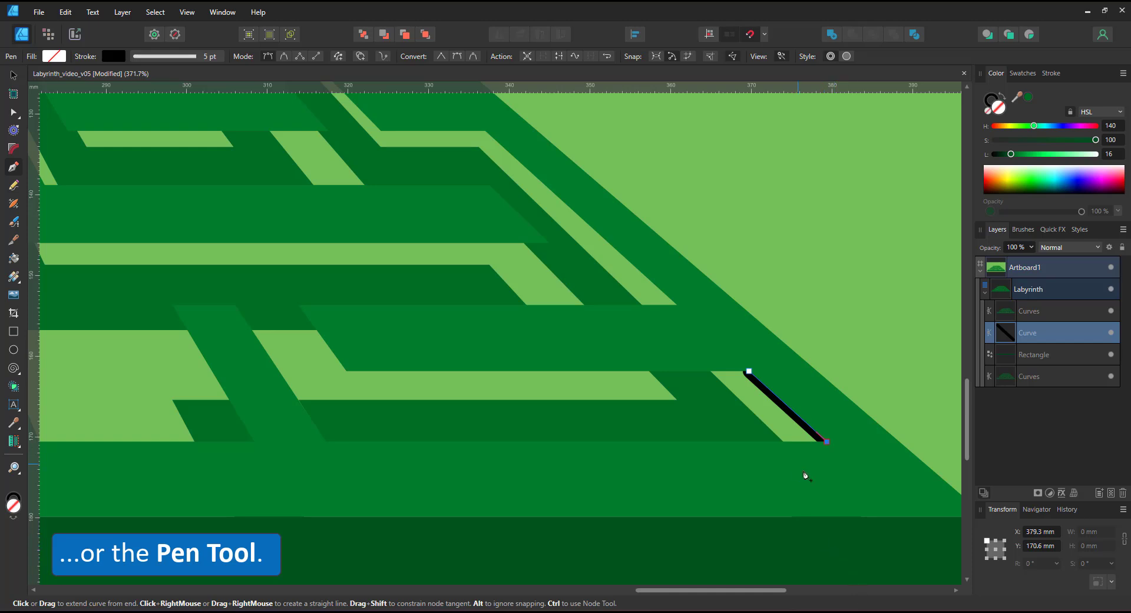
pyautogui.scroll(-2, 828, 501)
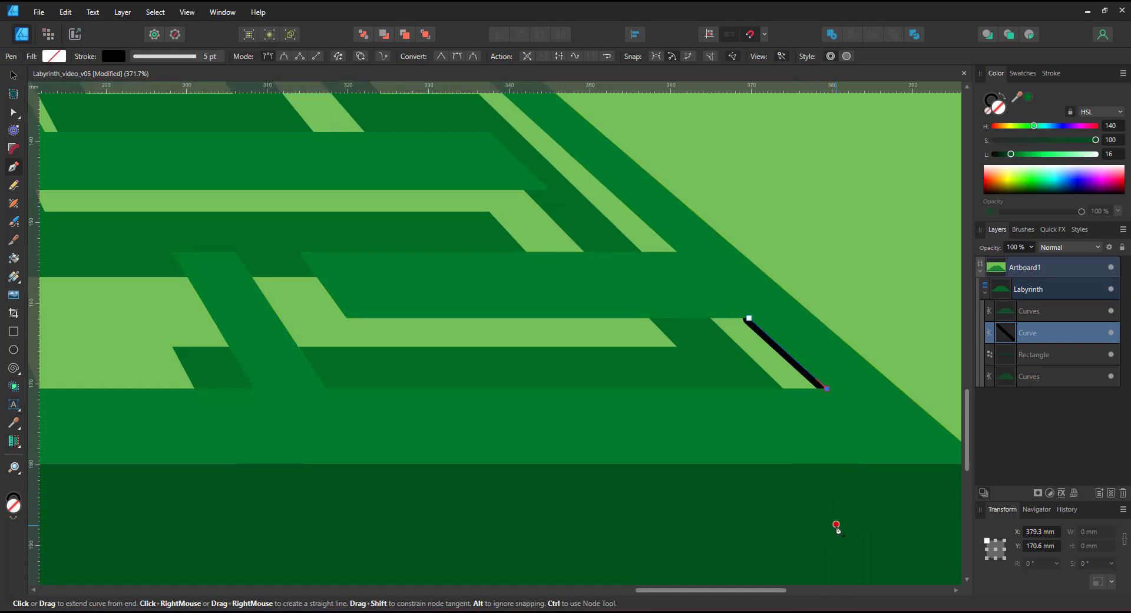
pyautogui.click(828, 524)
pyautogui.click(732, 382)
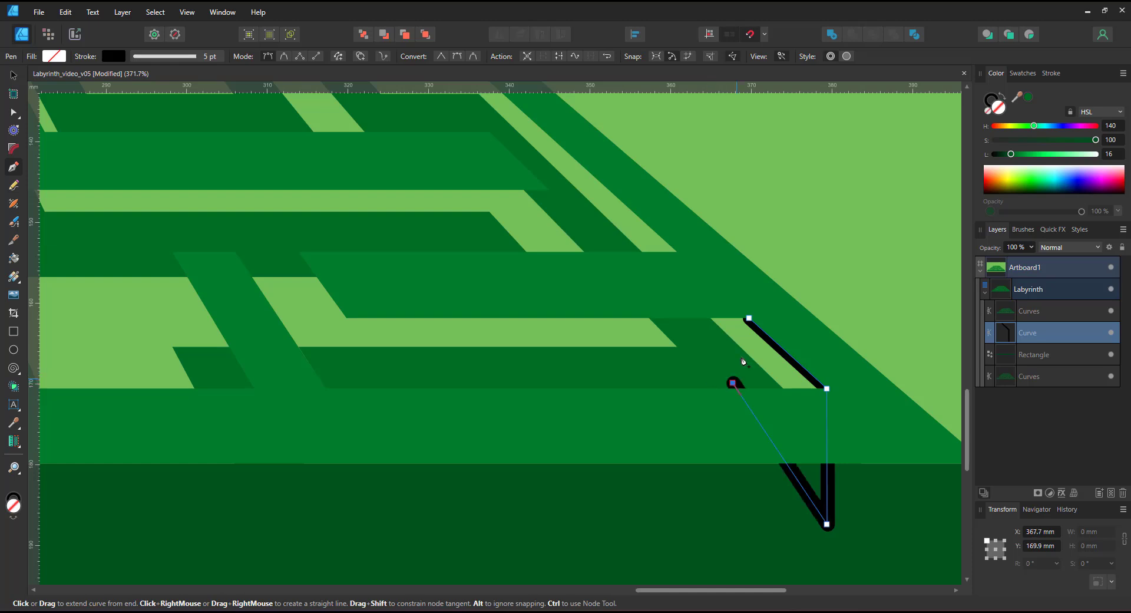
pyautogui.click(747, 323)
# Fill the new side wall with the front rectangle's green darkened to lightness 10 and remove its stroke
pyautogui.press('i')
pyautogui.click(902, 537)
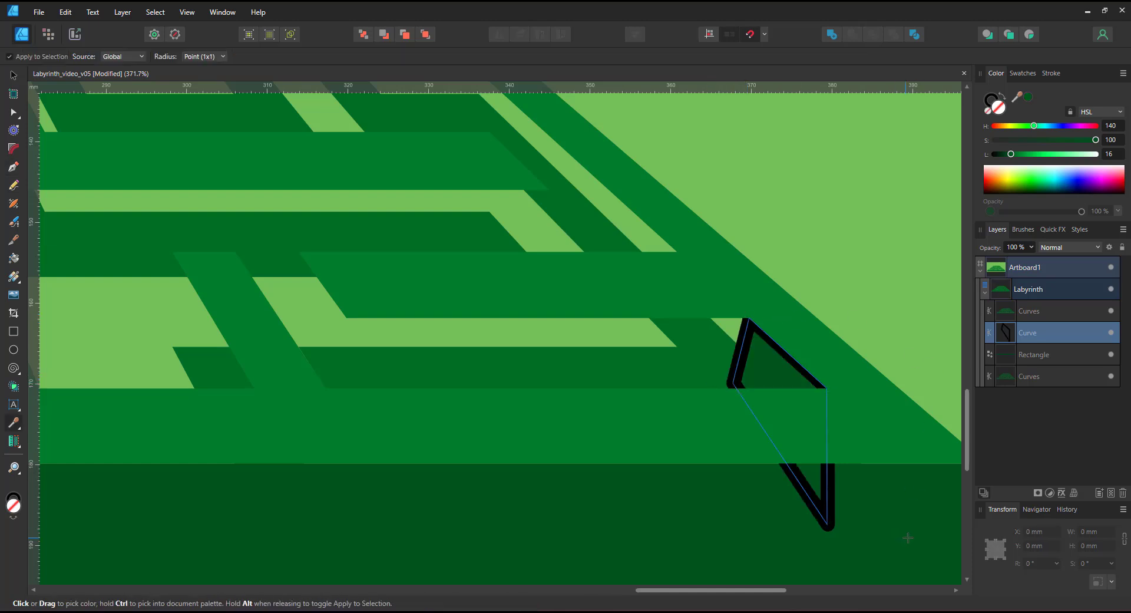
pyautogui.moveTo(1007, 155); pyautogui.dragTo(1004, 154)
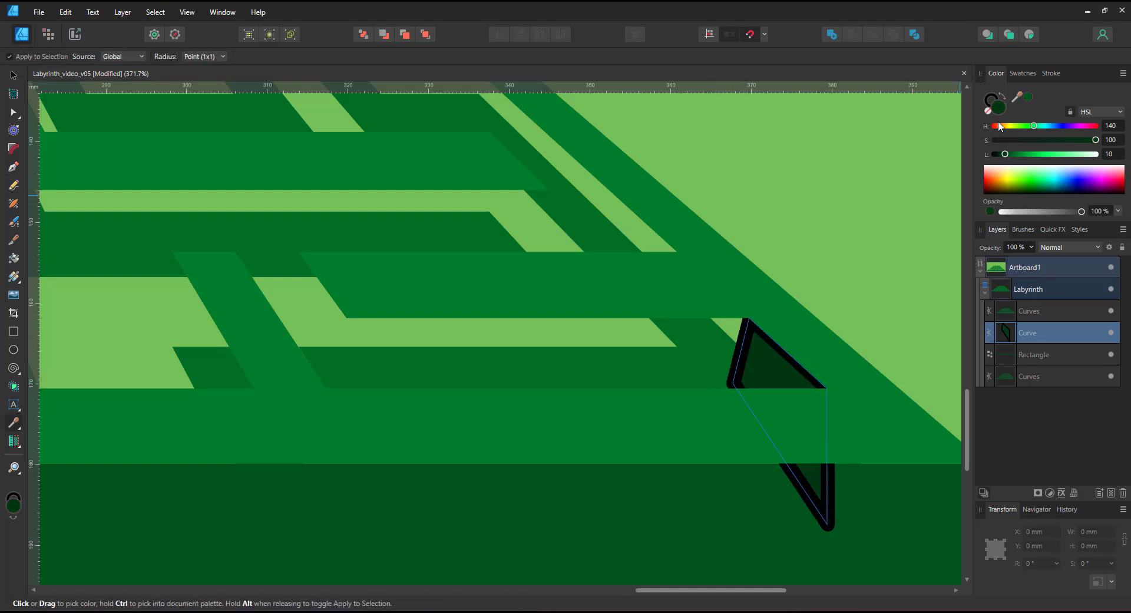
pyautogui.click(991, 99)
pyautogui.click(988, 110)
# Move the side wall's two lower nodes directly beneath its upper nodes so they meet the lower maze
pyautogui.press('a')
pyautogui.moveTo(732, 383)
pyautogui.mouseDown()
pyautogui.moveTo(769, 480)
pyautogui.moveTo(760, 493)
pyautogui.mouseUp()
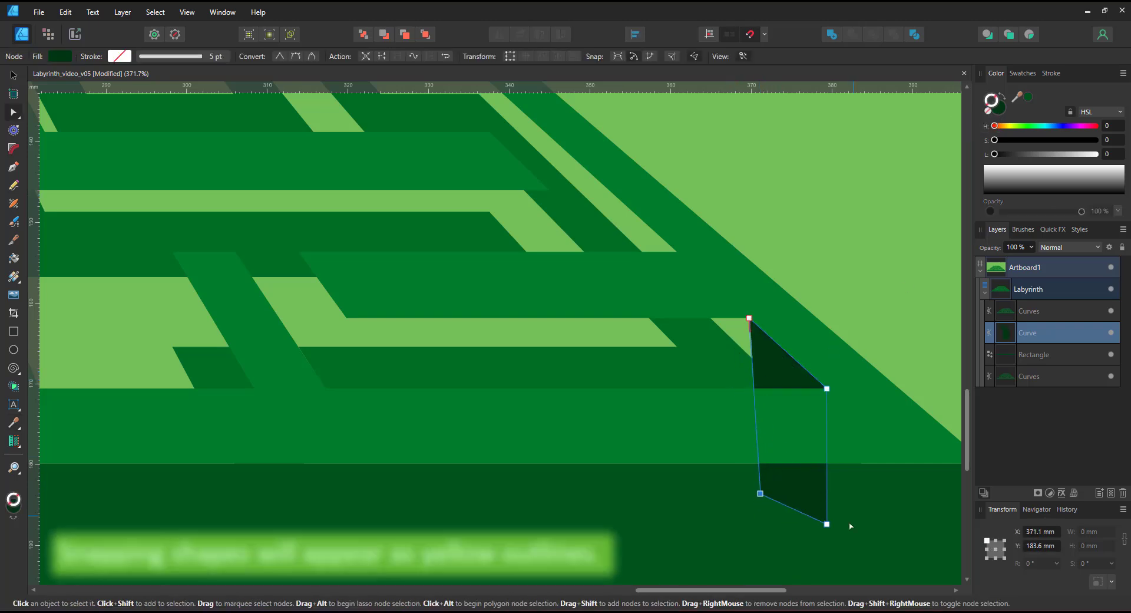
pyautogui.moveTo(826, 523); pyautogui.dragTo(827, 472)
pyautogui.moveTo(760, 464); pyautogui.dragTo(754, 394)
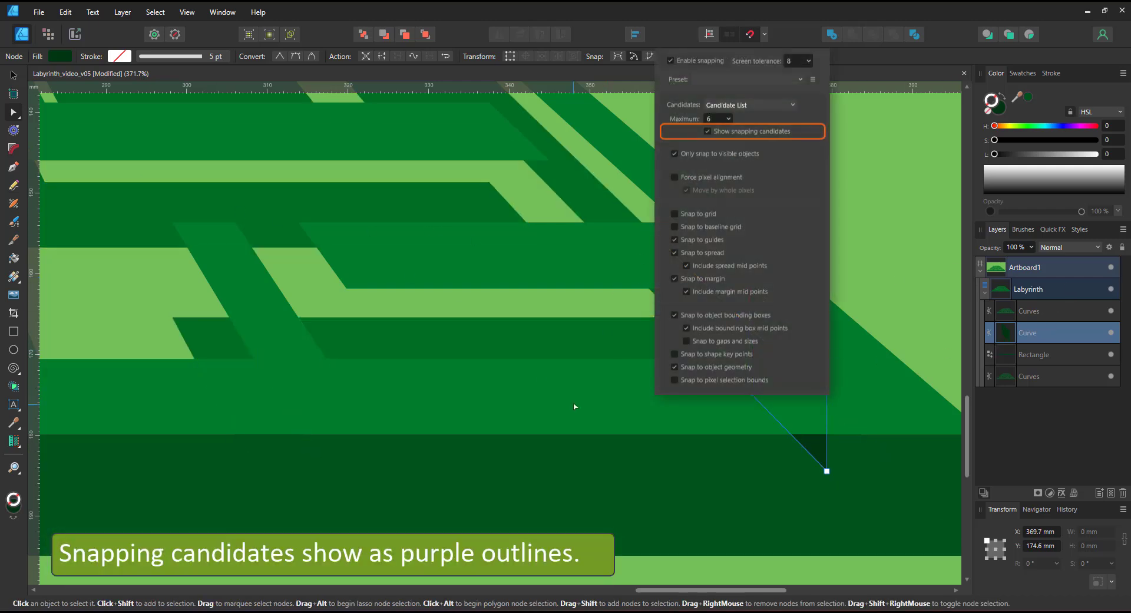
# Duplicate the side wall, fill the copy with the front rectangle's green, and reshape it into the adjoining front-facing wall
pyautogui.hotkey('ctrl', 'j')
pyautogui.press('x')
pyautogui.press('i')
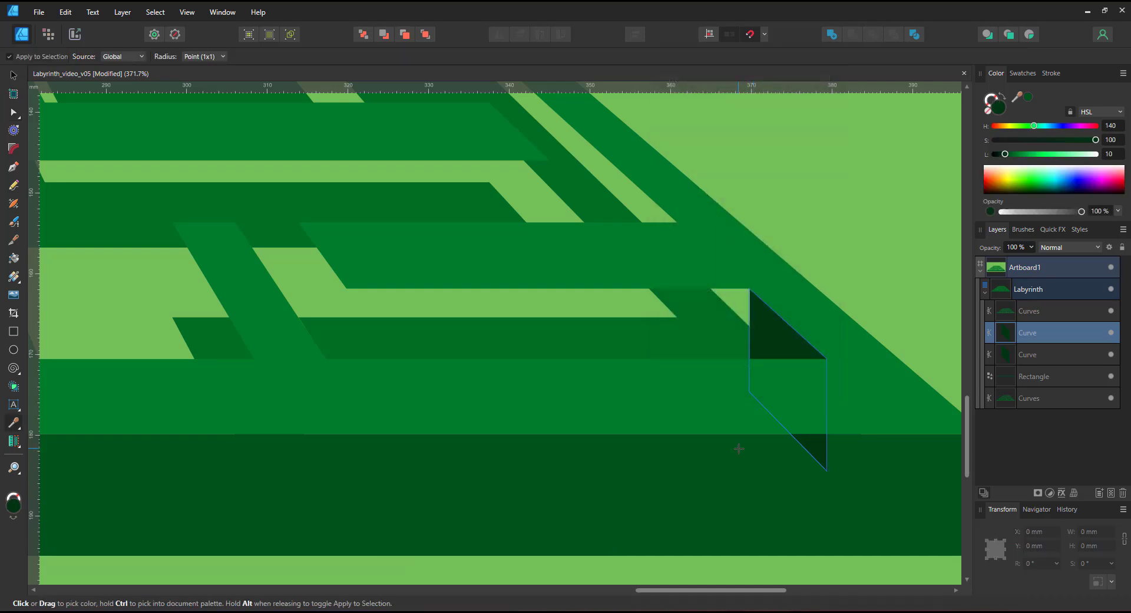
pyautogui.click(738, 450)
pyautogui.press('a')
pyautogui.moveTo(805, 342); pyautogui.dragTo(848, 474)
pyautogui.moveTo(826, 358); pyautogui.dragTo(350, 289)
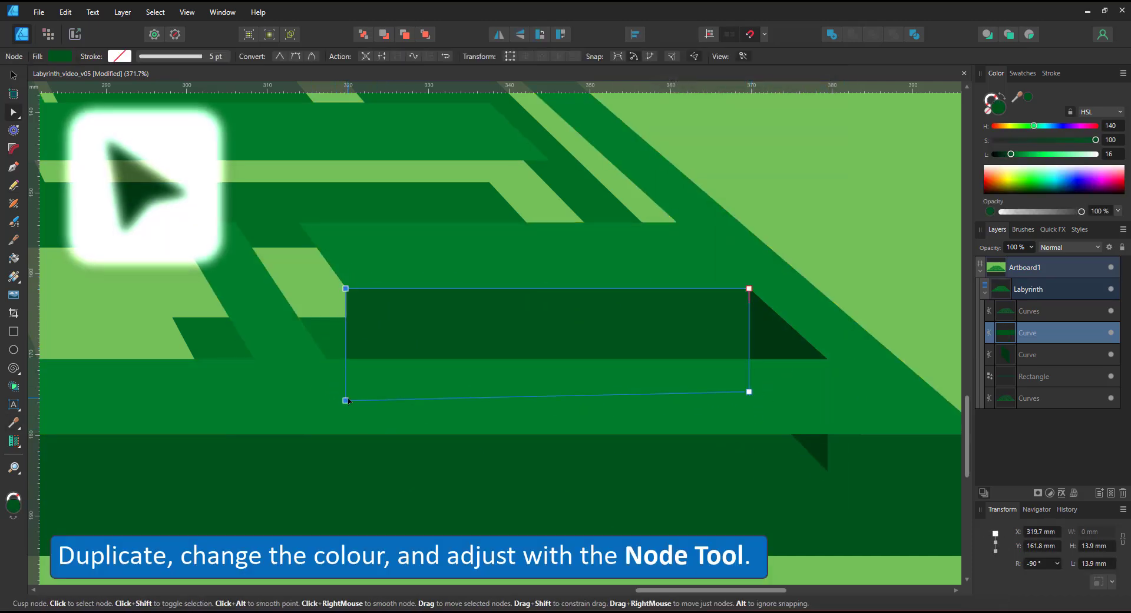
pyautogui.moveTo(350, 400); pyautogui.dragTo(346, 391)
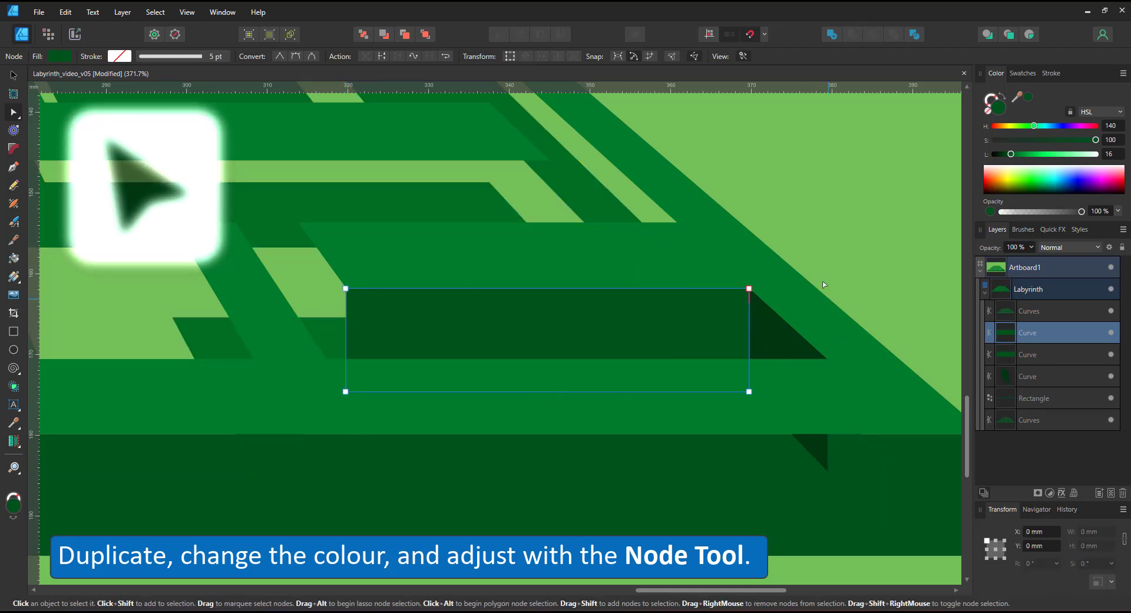
# Reshape a copy of the front-facing wall into a slanted side wall at its left end
pyautogui.click(749, 391)
pyautogui.moveTo(749, 289); pyautogui.dragTo(297, 222)
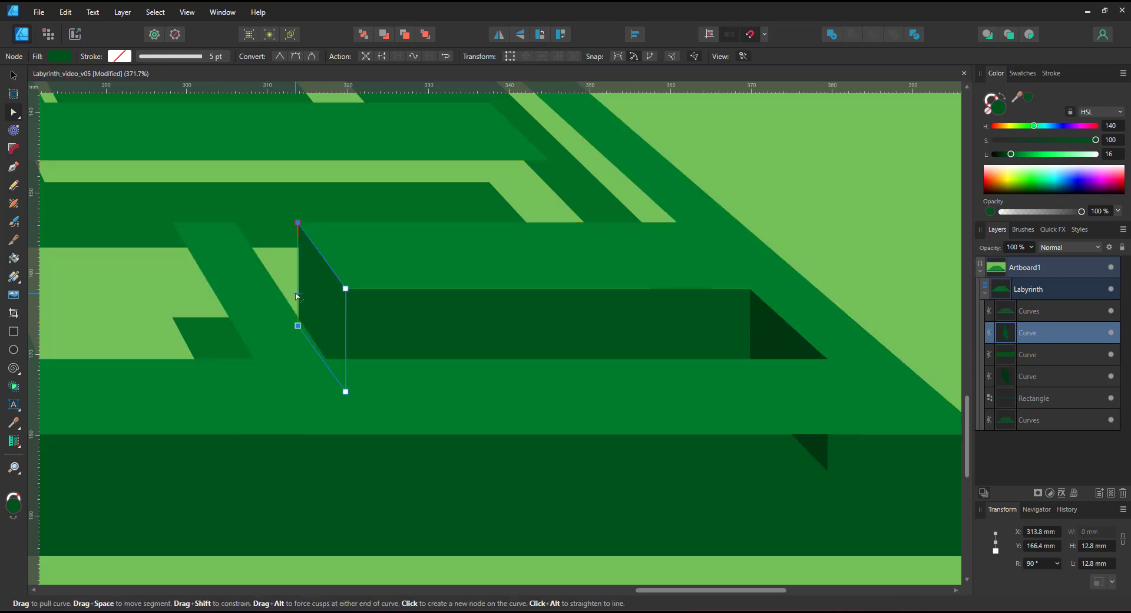
pyautogui.moveTo(298, 325); pyautogui.dragTo(298, 318)
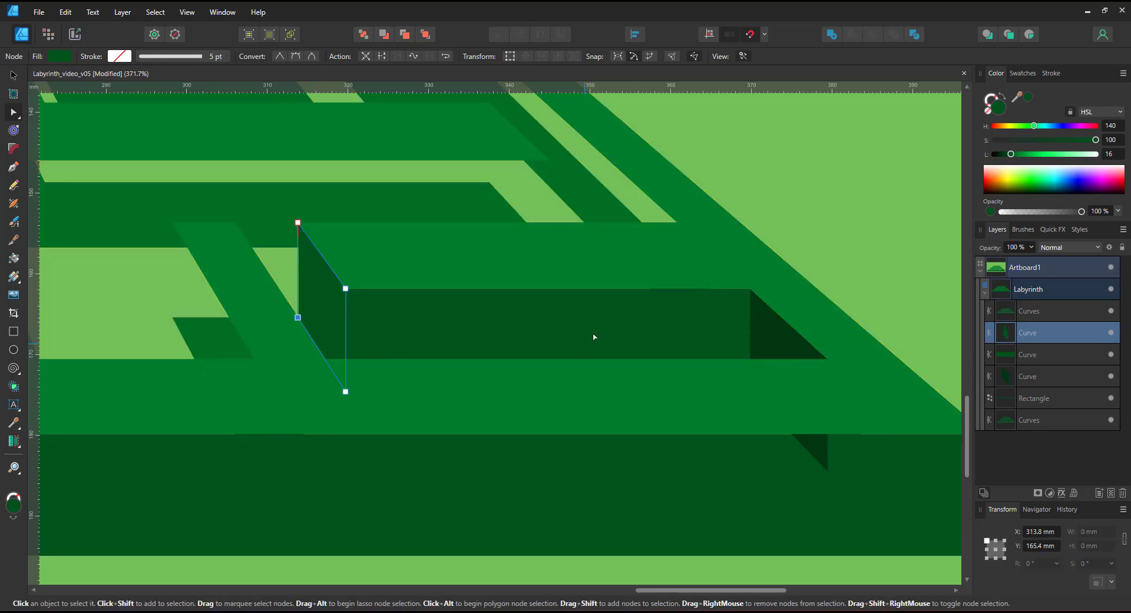
# Recolour the left side wall with the first side wall's darker green and bring the front rectangle one layer forward
pyautogui.press('i')
pyautogui.click(761, 341)
pyautogui.press('v')
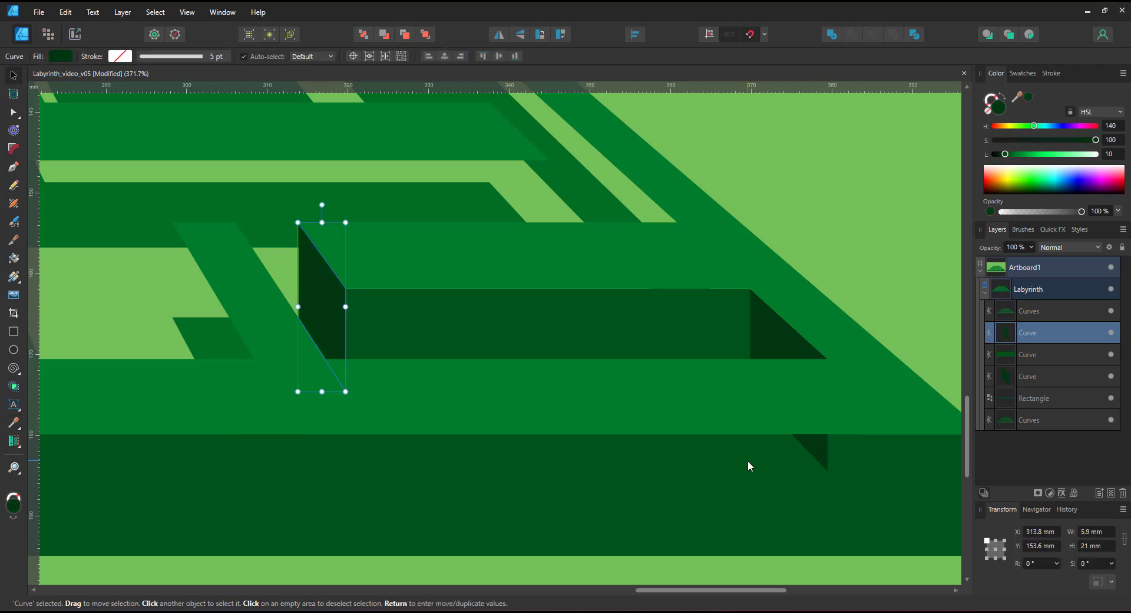
pyautogui.click(748, 460)
pyautogui.hotkey('ctrl', ']')
# Copy the left side wall to the neighbouring short diagonal wall and fit its nodes to the upper and lower mazes
pyautogui.moveTo(304, 439); pyautogui.dragTo(705, 470)
pyautogui.click(702, 322)
pyautogui.moveTo(702, 321); pyautogui.dragTo(573, 322)
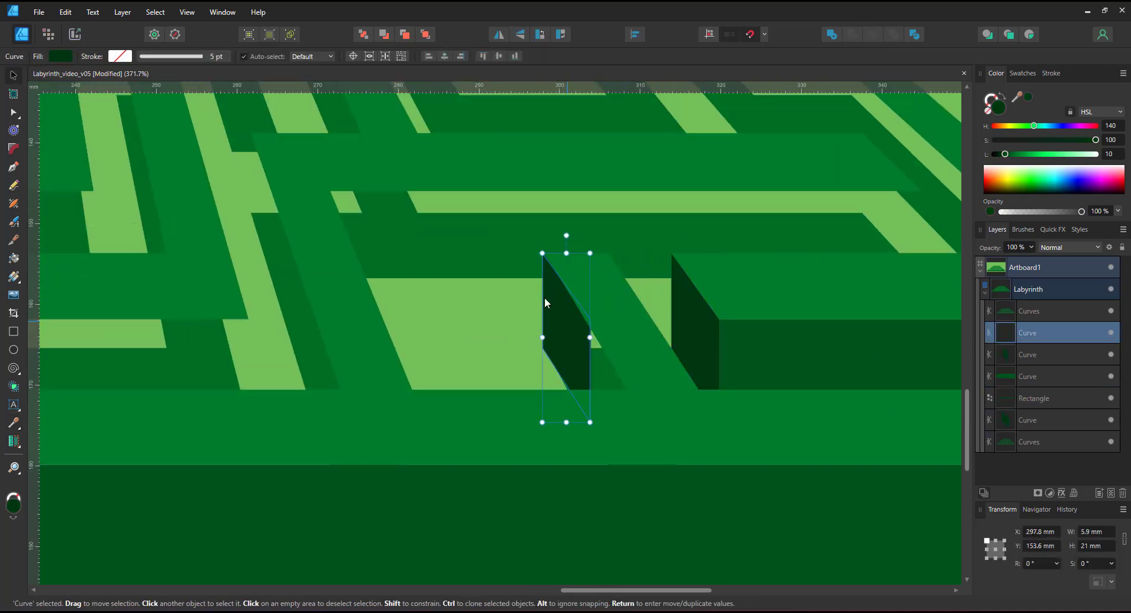
pyautogui.press('a')
pyautogui.moveTo(616, 439)
pyautogui.mouseDown()
pyautogui.moveTo(583, 303)
pyautogui.moveTo(626, 388)
pyautogui.mouseUp()
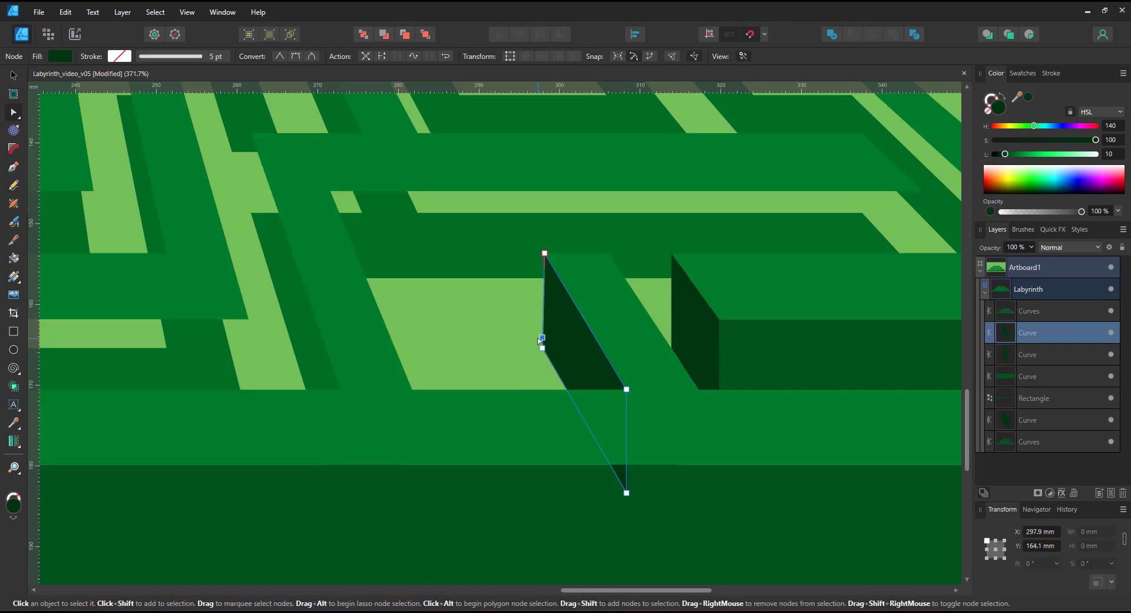
pyautogui.moveTo(626, 492); pyautogui.dragTo(626, 502)
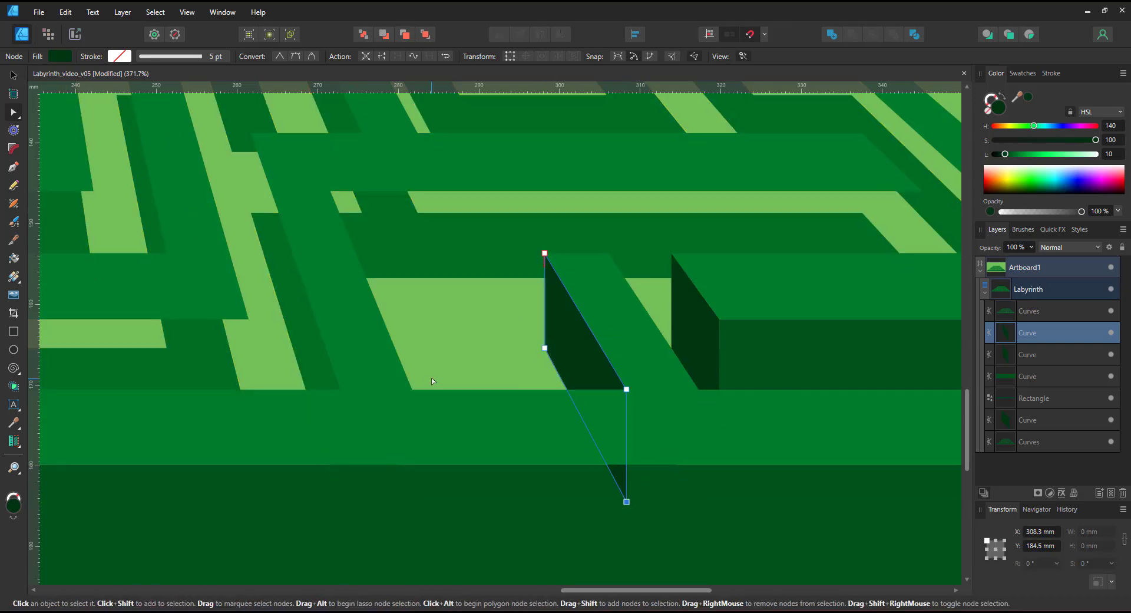
# Copy that side wall to the long diagonal wall further left and fit its four nodes to the maze corners
pyautogui.press('v')
pyautogui.moveTo(564, 369); pyautogui.dragTo(291, 368)
pyautogui.press('a')
pyautogui.moveTo(259, 243)
pyautogui.mouseDown()
pyautogui.moveTo(285, 263)
pyautogui.moveTo(249, 133)
pyautogui.mouseUp()
pyautogui.moveTo(271, 348); pyautogui.dragTo(249, 213)
pyautogui.moveTo(353, 501)
pyautogui.mouseDown()
pyautogui.moveTo(329, 503)
pyautogui.moveTo(339, 502)
pyautogui.mouseUp()
pyautogui.moveTo(353, 389); pyautogui.dragTo(340, 389)
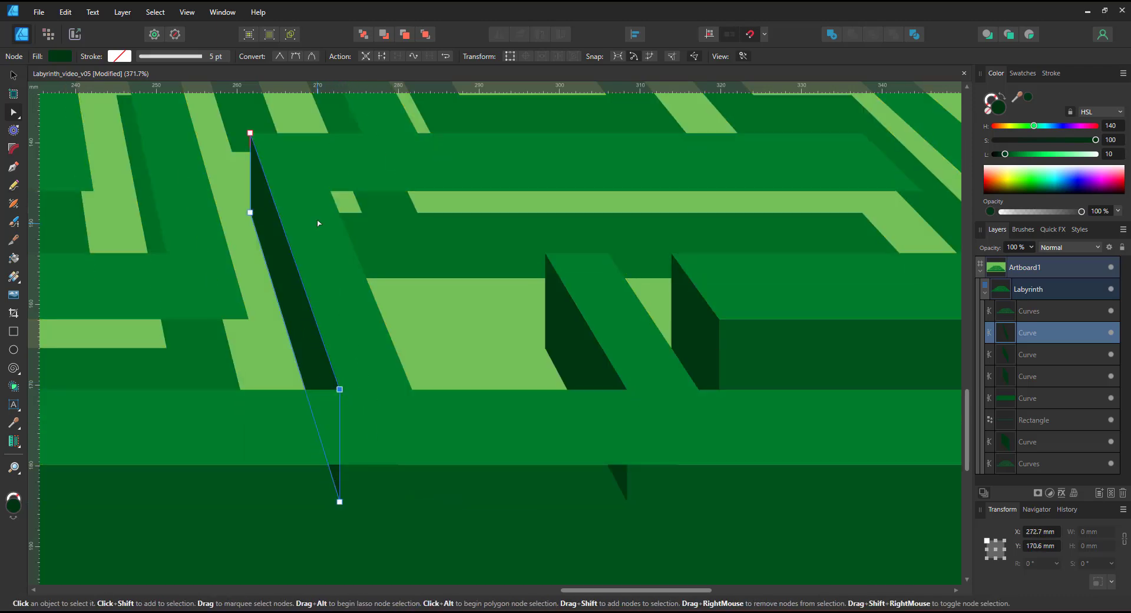
# Bring the front rectangle forward in the layer order until it sits directly beneath the upper maze curves
pyautogui.click(610, 486)
pyautogui.hotkey('ctrl', ']')
pyautogui.hotkey('ctrl', ']')
pyautogui.hotkey('ctrl', ']')
pyautogui.hotkey('ctrl', ']')
# Copy the front-facing wall to the horizontal wall further back and fit its corner nodes to that wall's edges
pyautogui.press('v')
pyautogui.moveTo(750, 361)
pyautogui.mouseDown()
pyautogui.moveTo(447, 240)
pyautogui.moveTo(387, 237)
pyautogui.mouseUp()
pyautogui.press('a')
pyautogui.moveTo(356, 187); pyautogui.dragTo(329, 190)
pyautogui.moveTo(356, 291)
pyautogui.mouseDown()
pyautogui.moveTo(333, 293)
pyautogui.moveTo(328, 278)
pyautogui.mouseUp()
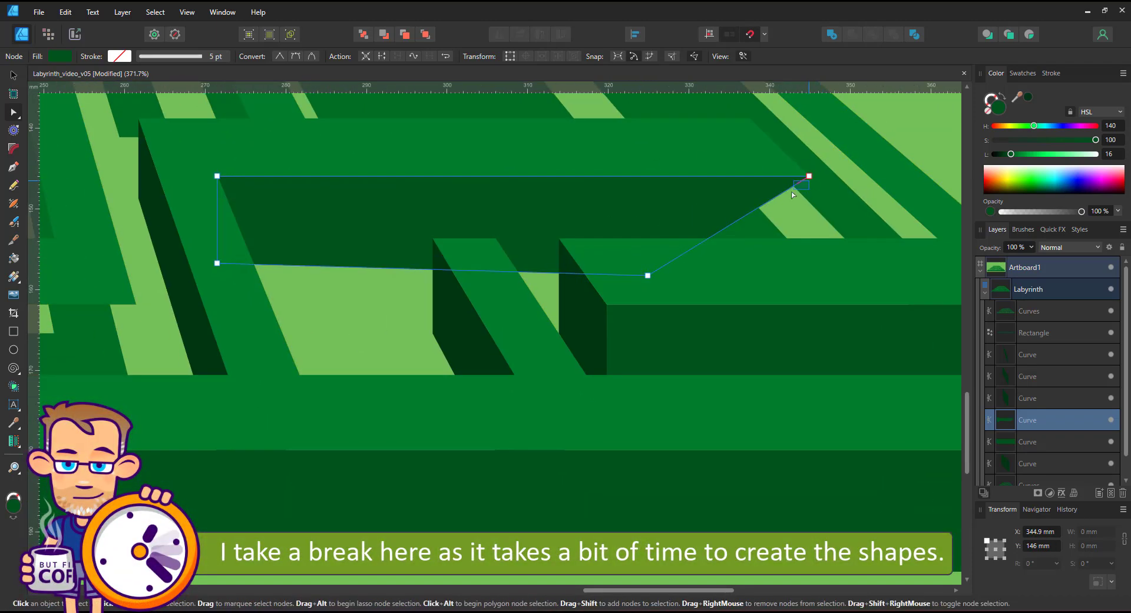
pyautogui.moveTo(647, 275); pyautogui.dragTo(809, 263)
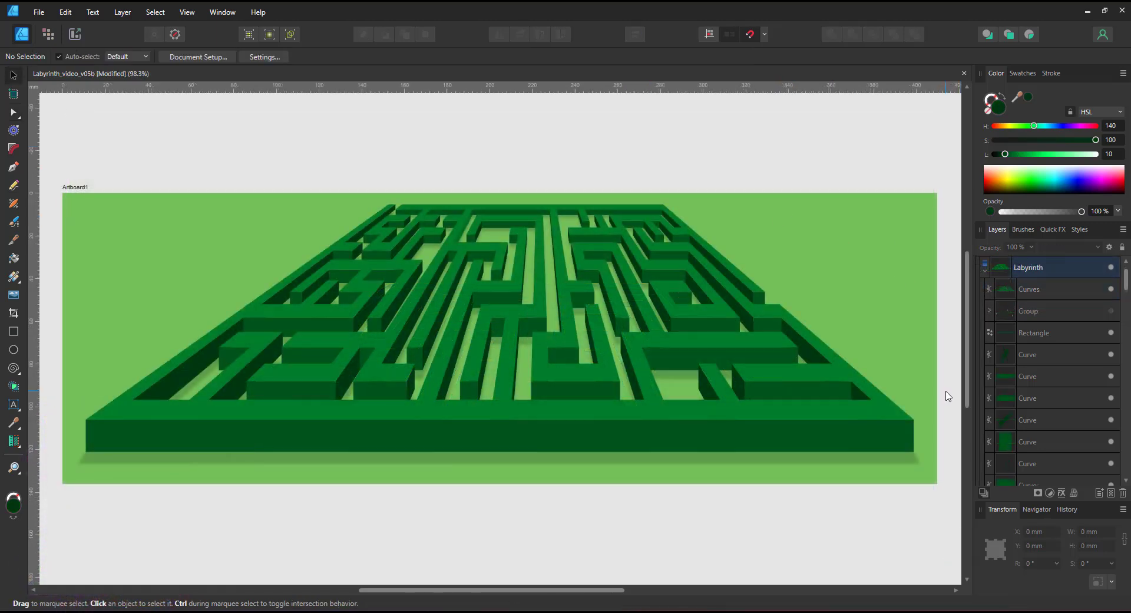
# Apply a linear gradient to the upper maze curves, running beyond the far edge to a lime green of HSL 84, 75, 40
pyautogui.click(1028, 290)
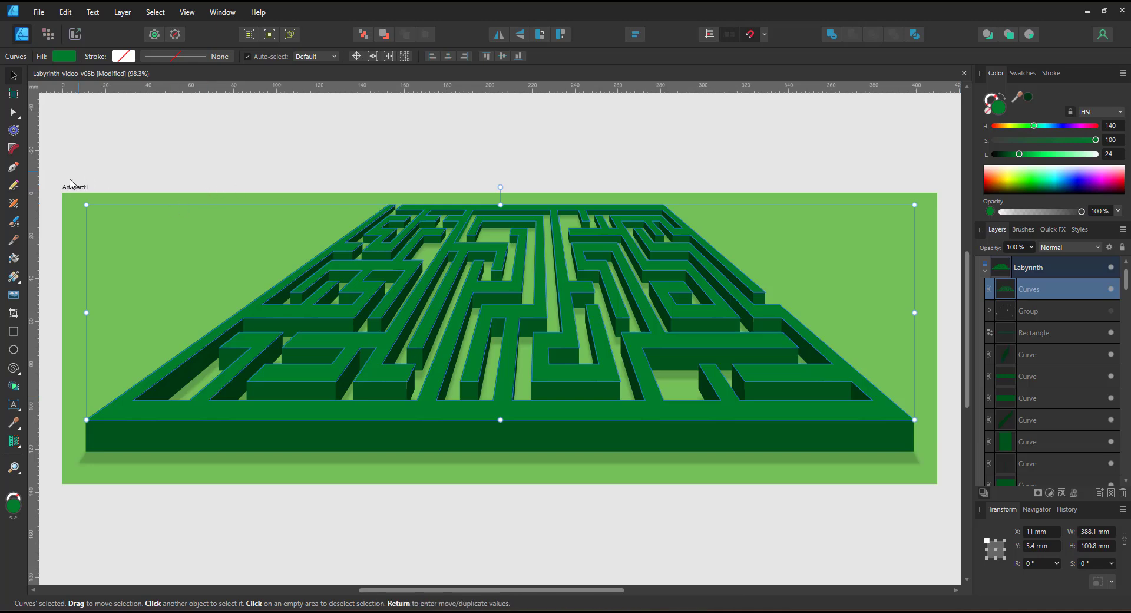
pyautogui.click(7, 277)
pyautogui.moveTo(566, 344); pyautogui.dragTo(547, 133)
pyautogui.moveTo(1025, 126); pyautogui.dragTo(1035, 155)
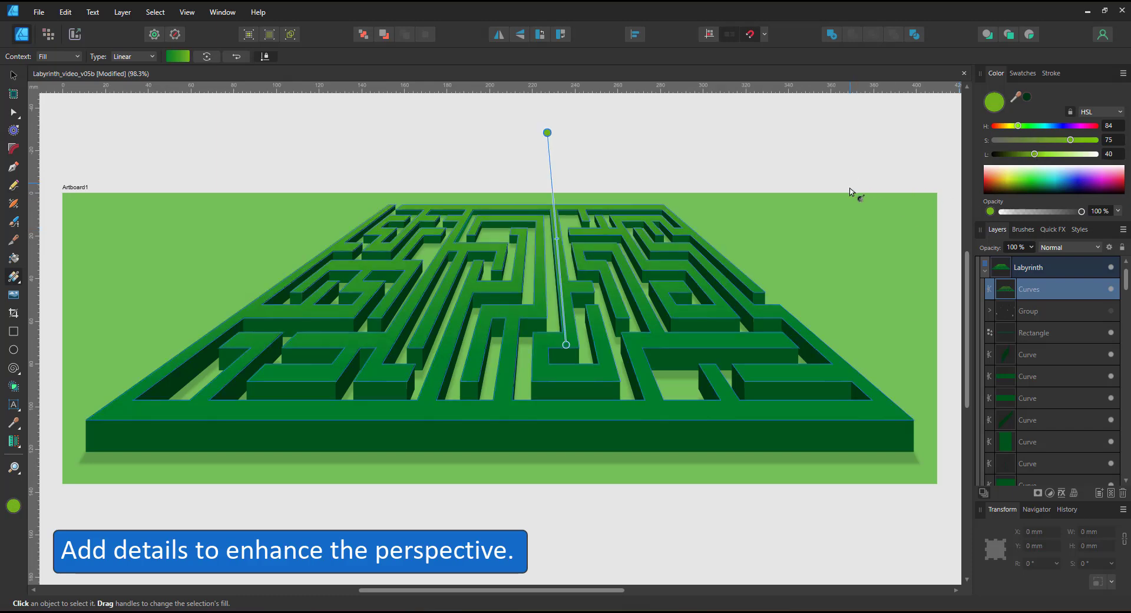
# Deselect the maze and make the hidden group of white figures visible
pyautogui.click(11, 75)
pyautogui.click(607, 141)
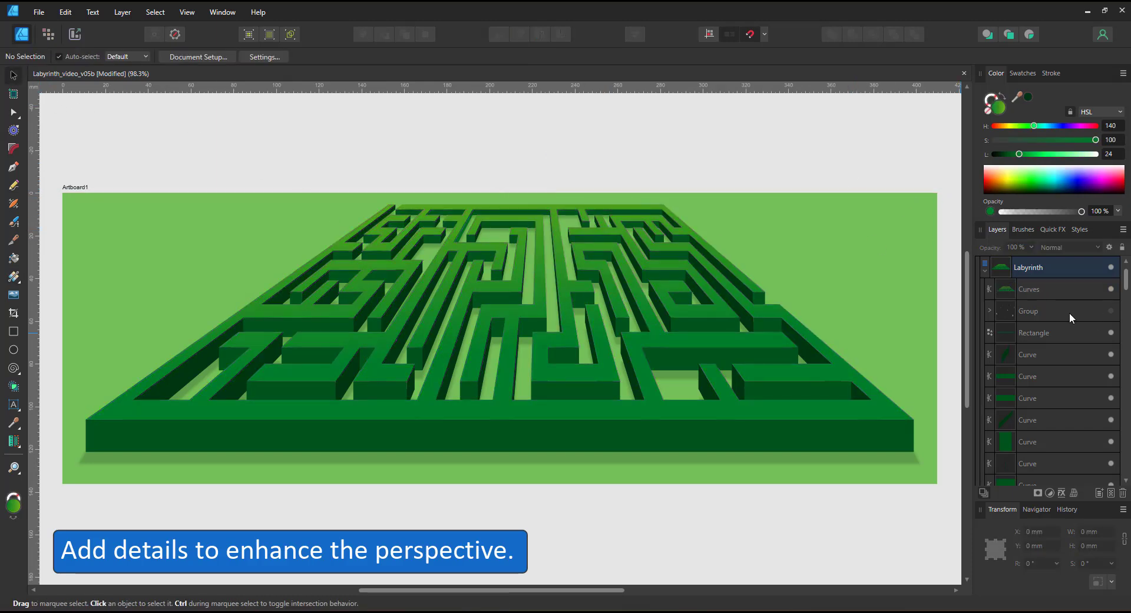
pyautogui.click(1110, 310)
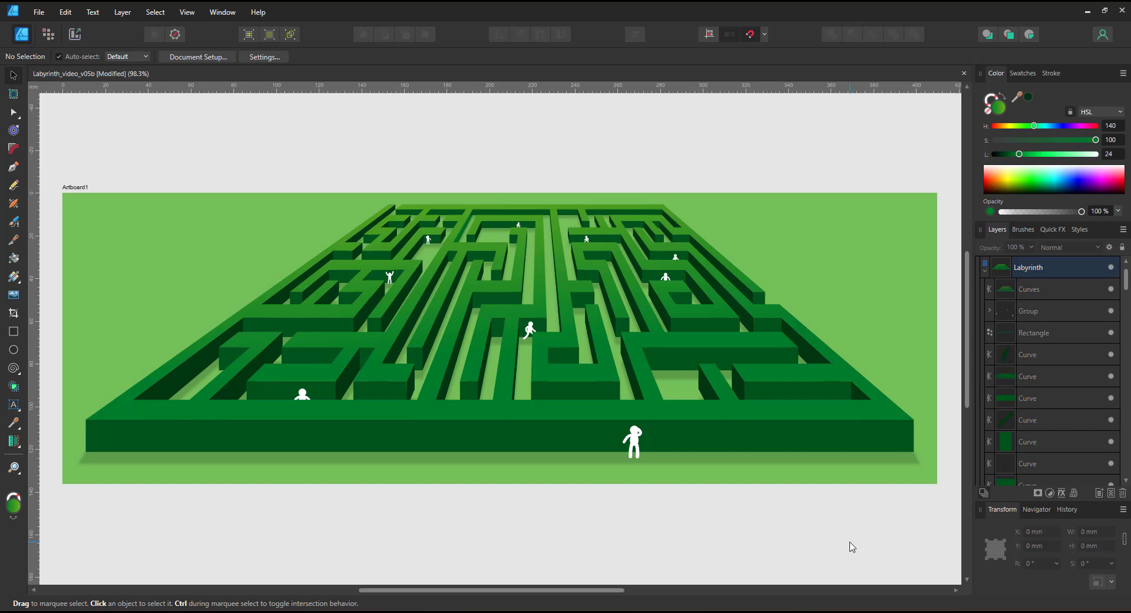